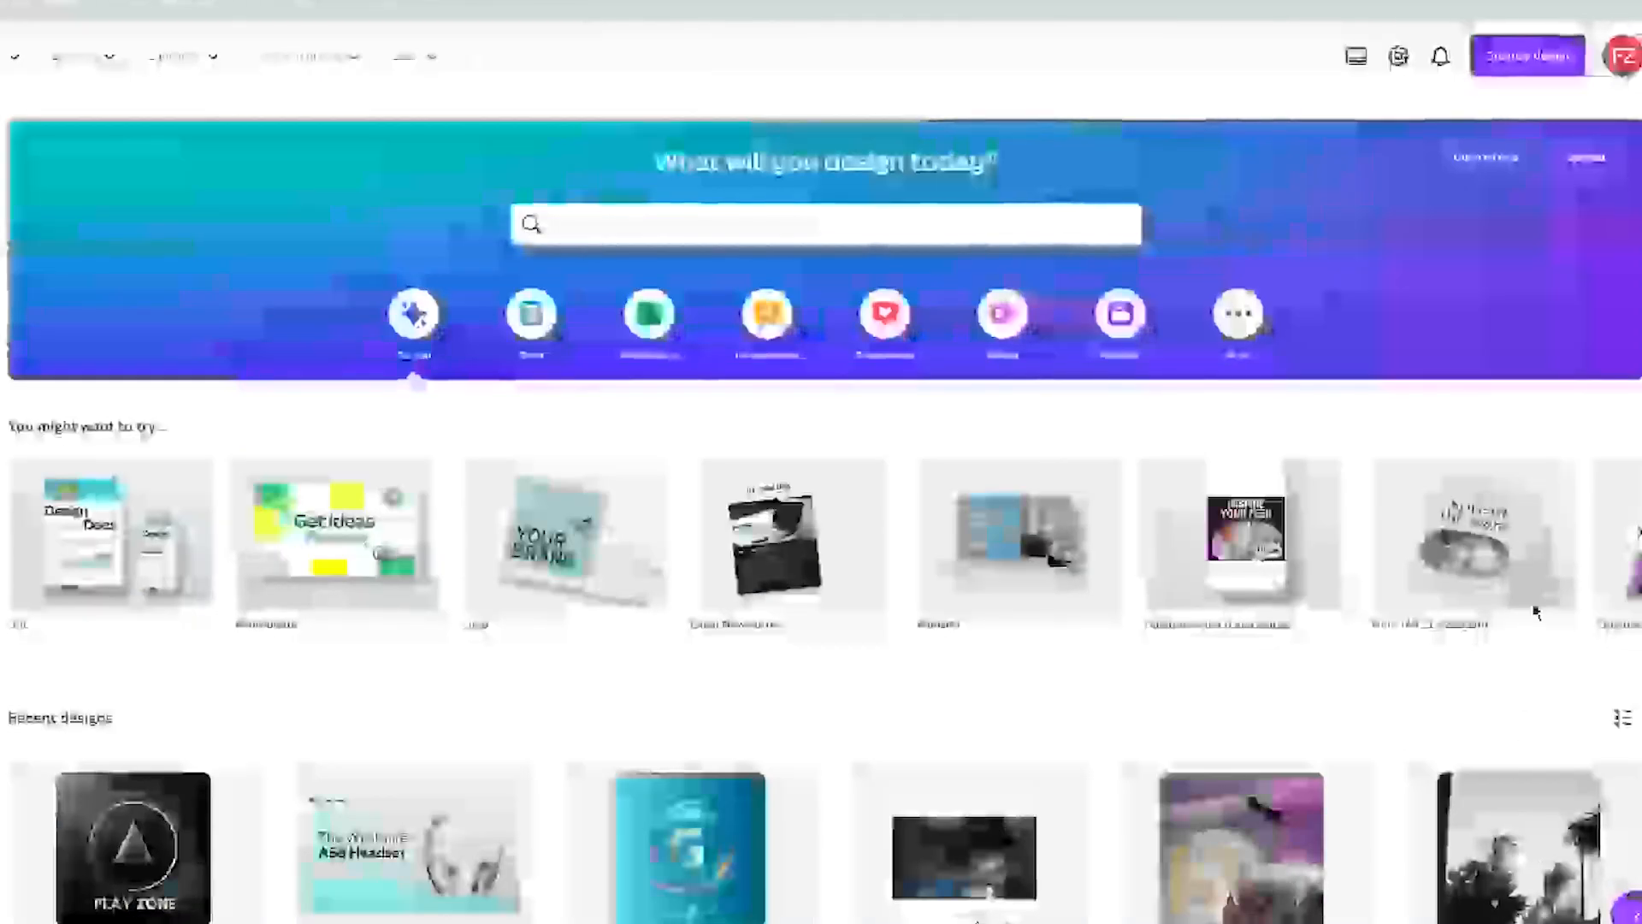
Create a new blank Logo design.
left_click(1527, 55)
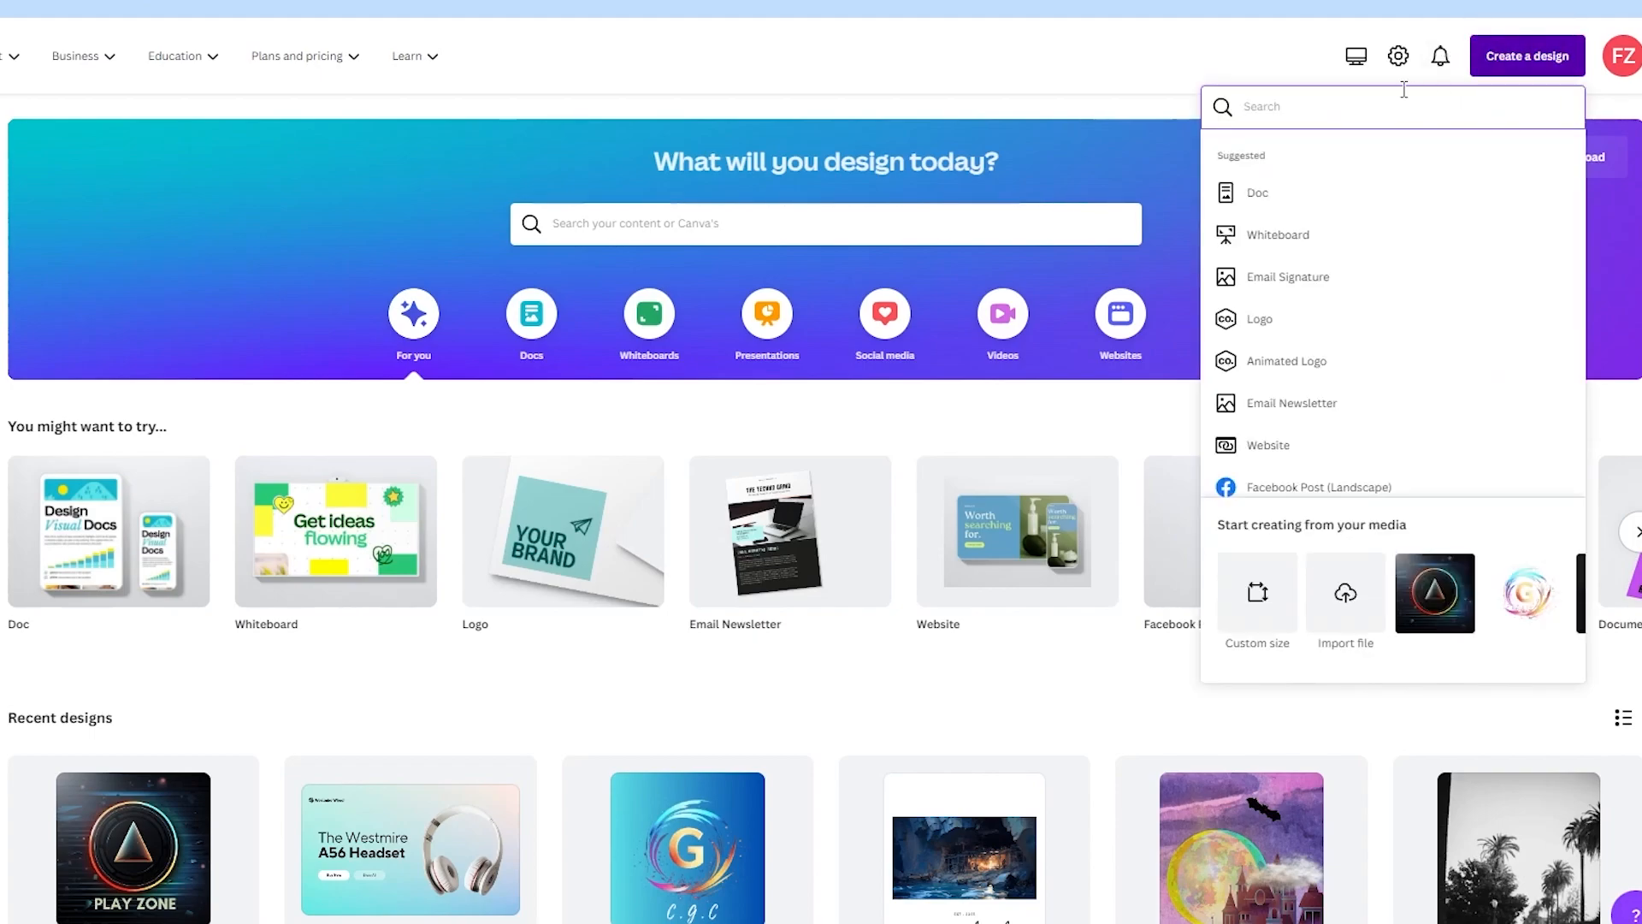
type("logo")
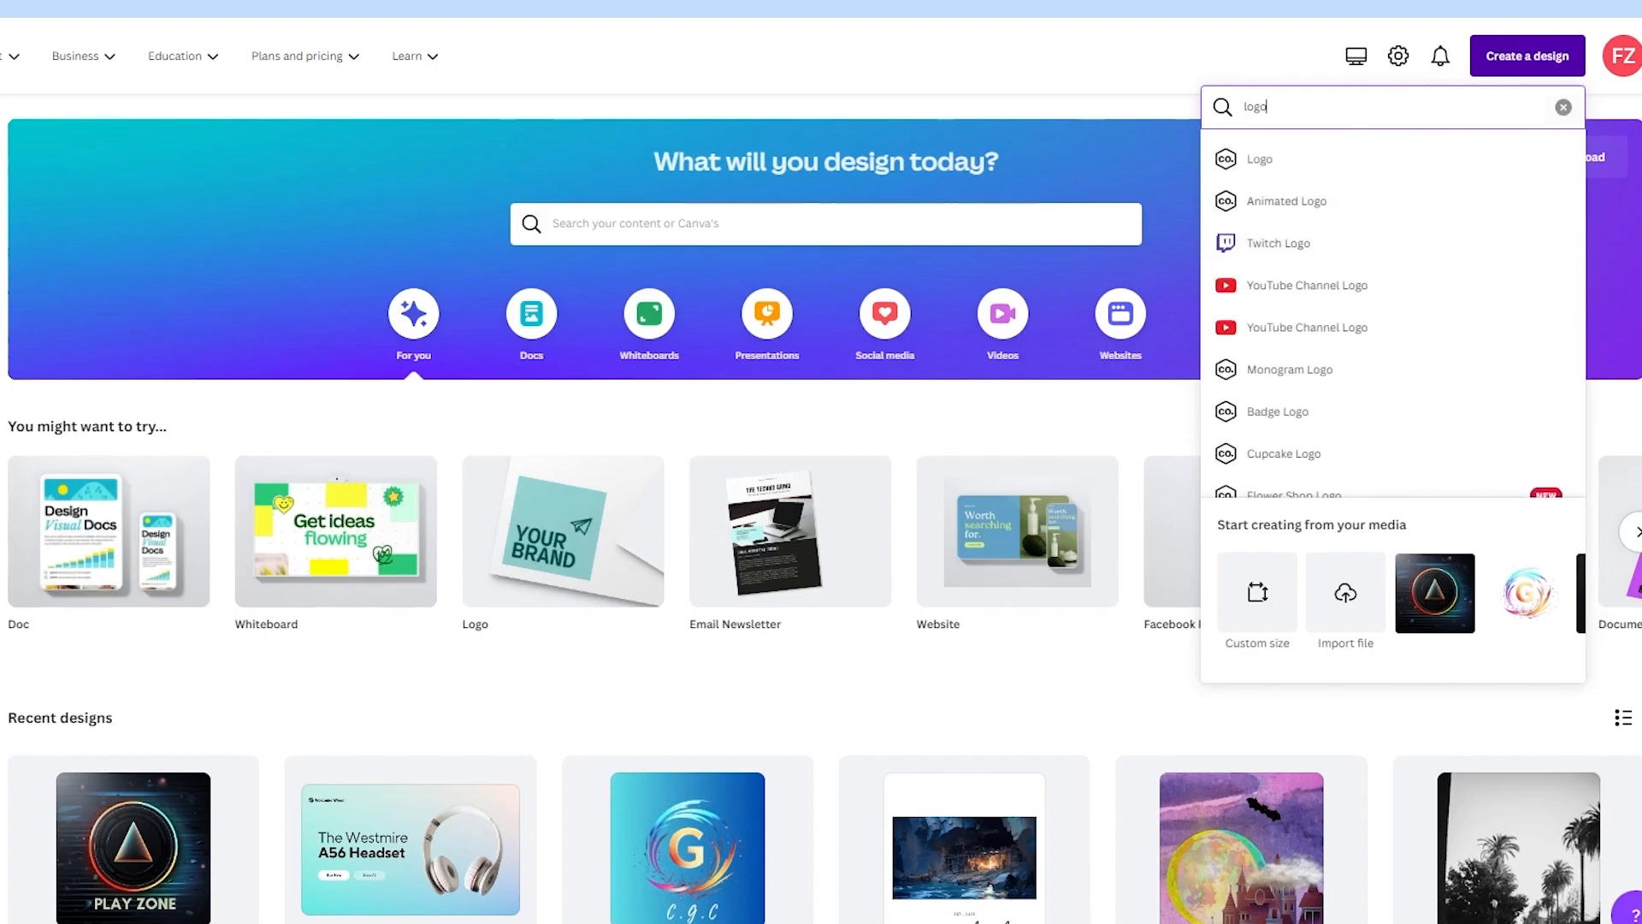
left_click(1377, 160)
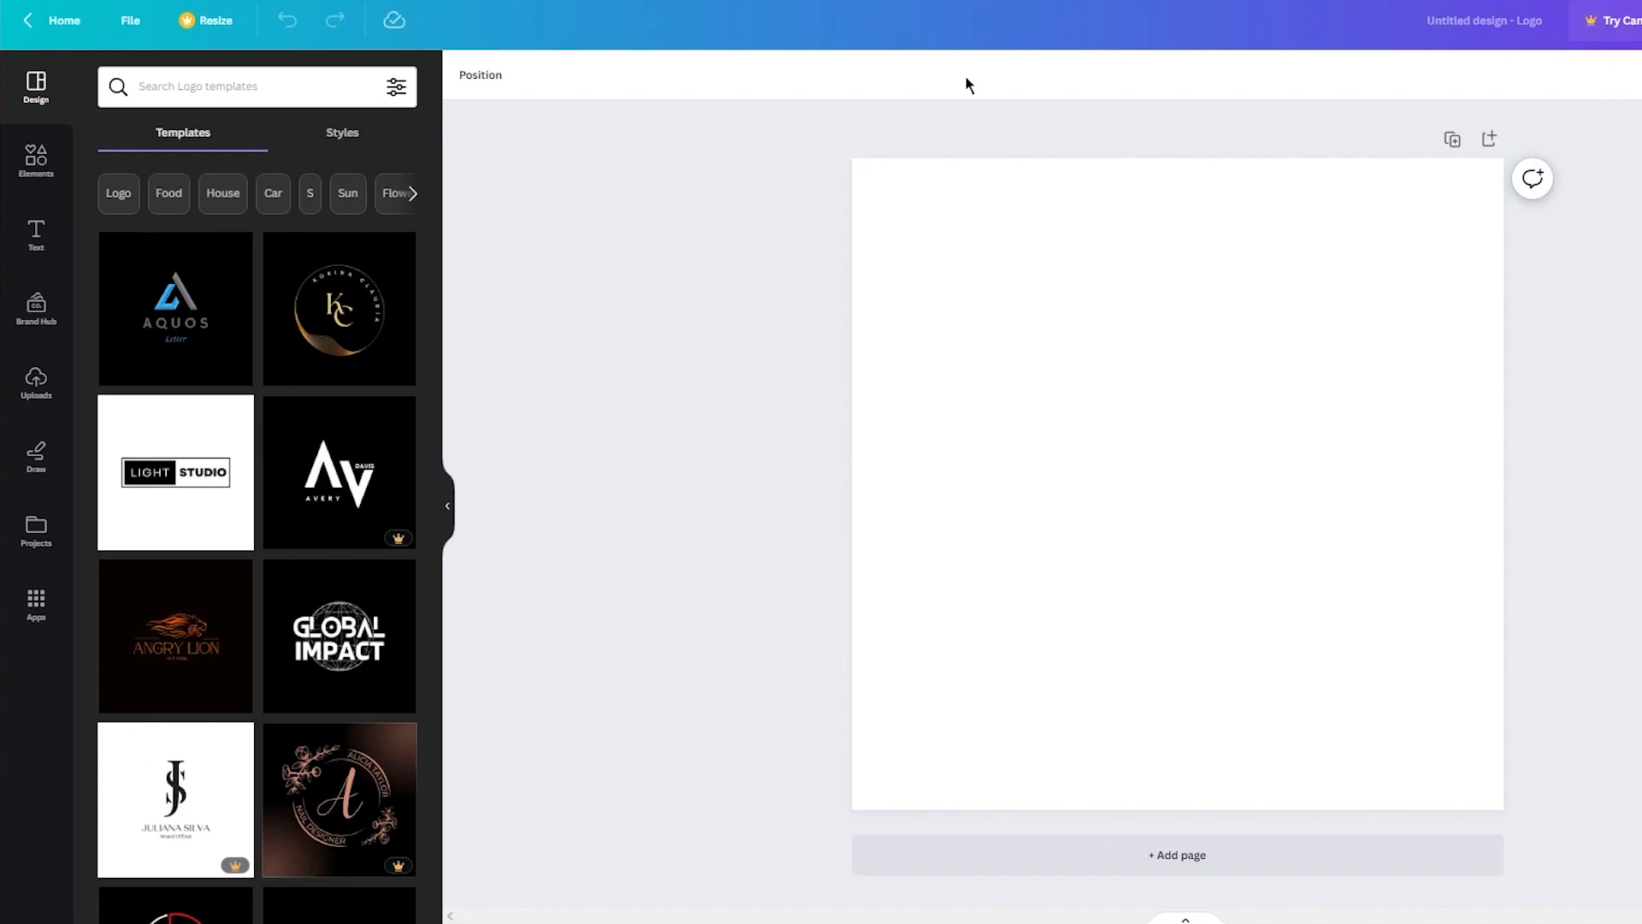
Fill the blank page background with the default solid yellow.
left_click(1296, 306)
left_click(785, 259)
left_click(1030, 269)
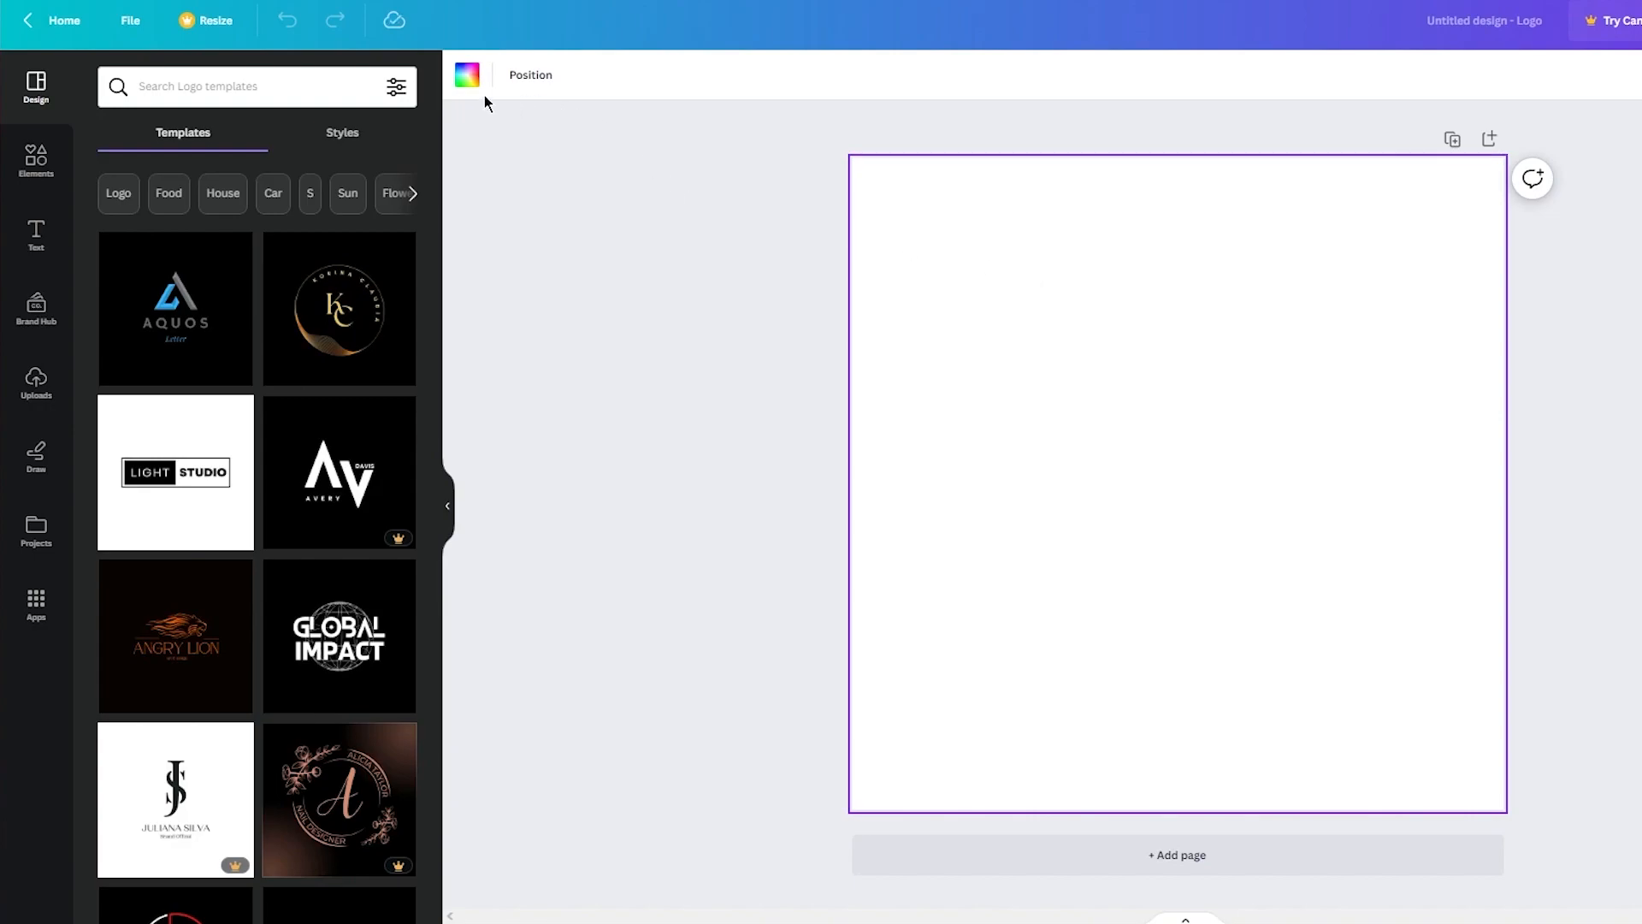
left_click(468, 75)
left_click(285, 605)
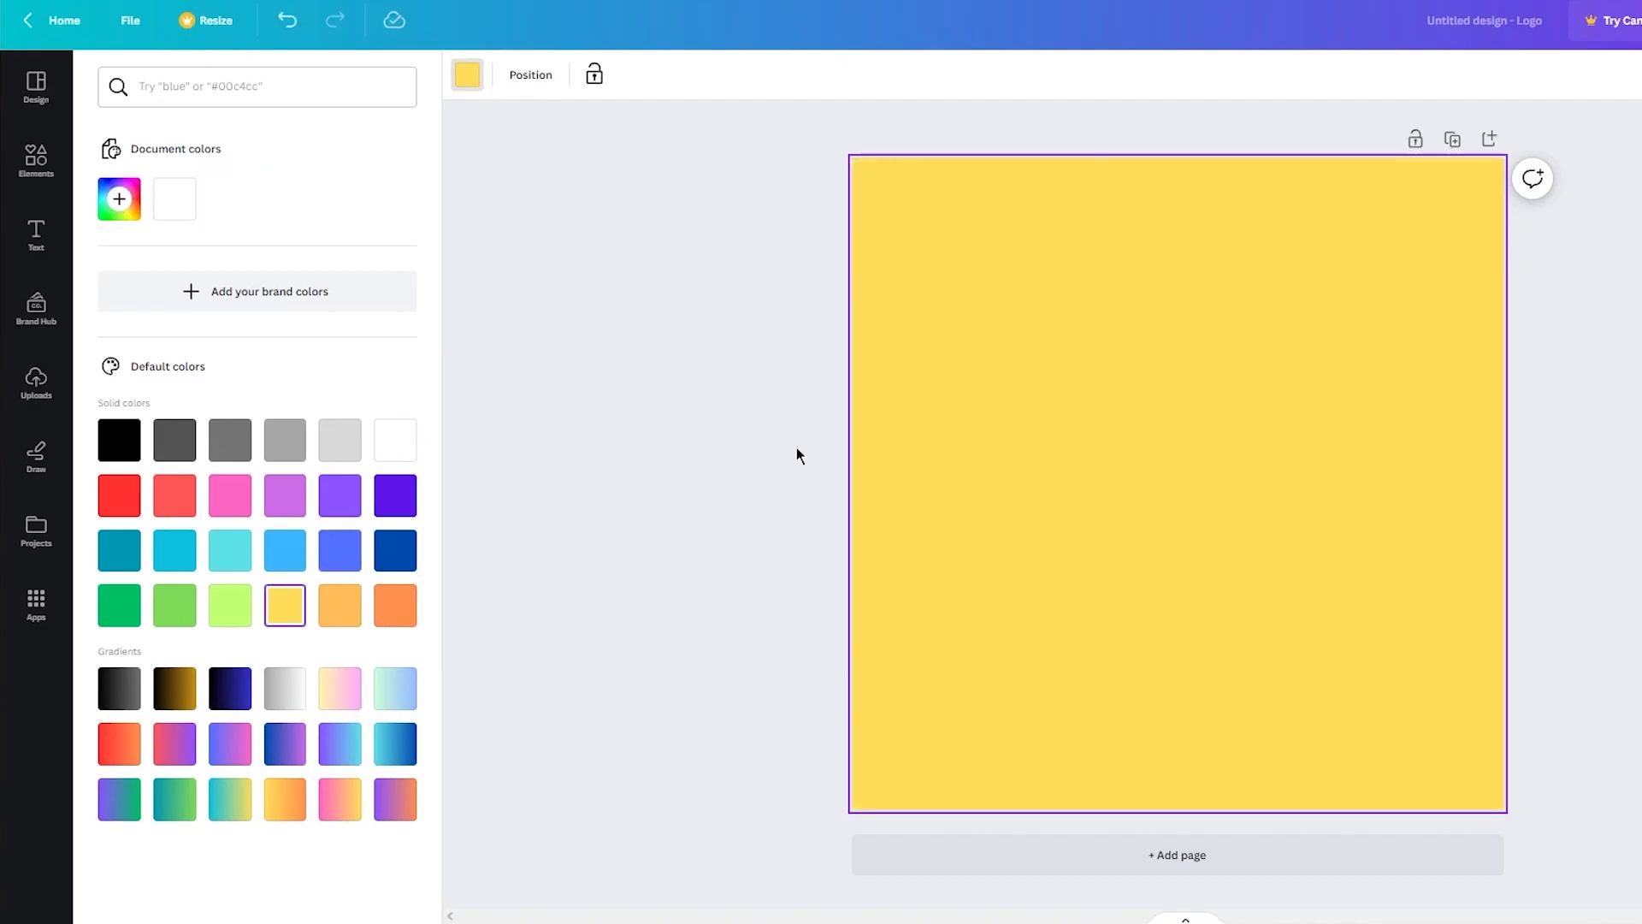
left_click(797, 449)
Try the yellow-orange and pink-yellow gradients on the page background, and restore the solid yellow fill.
left_click(468, 75)
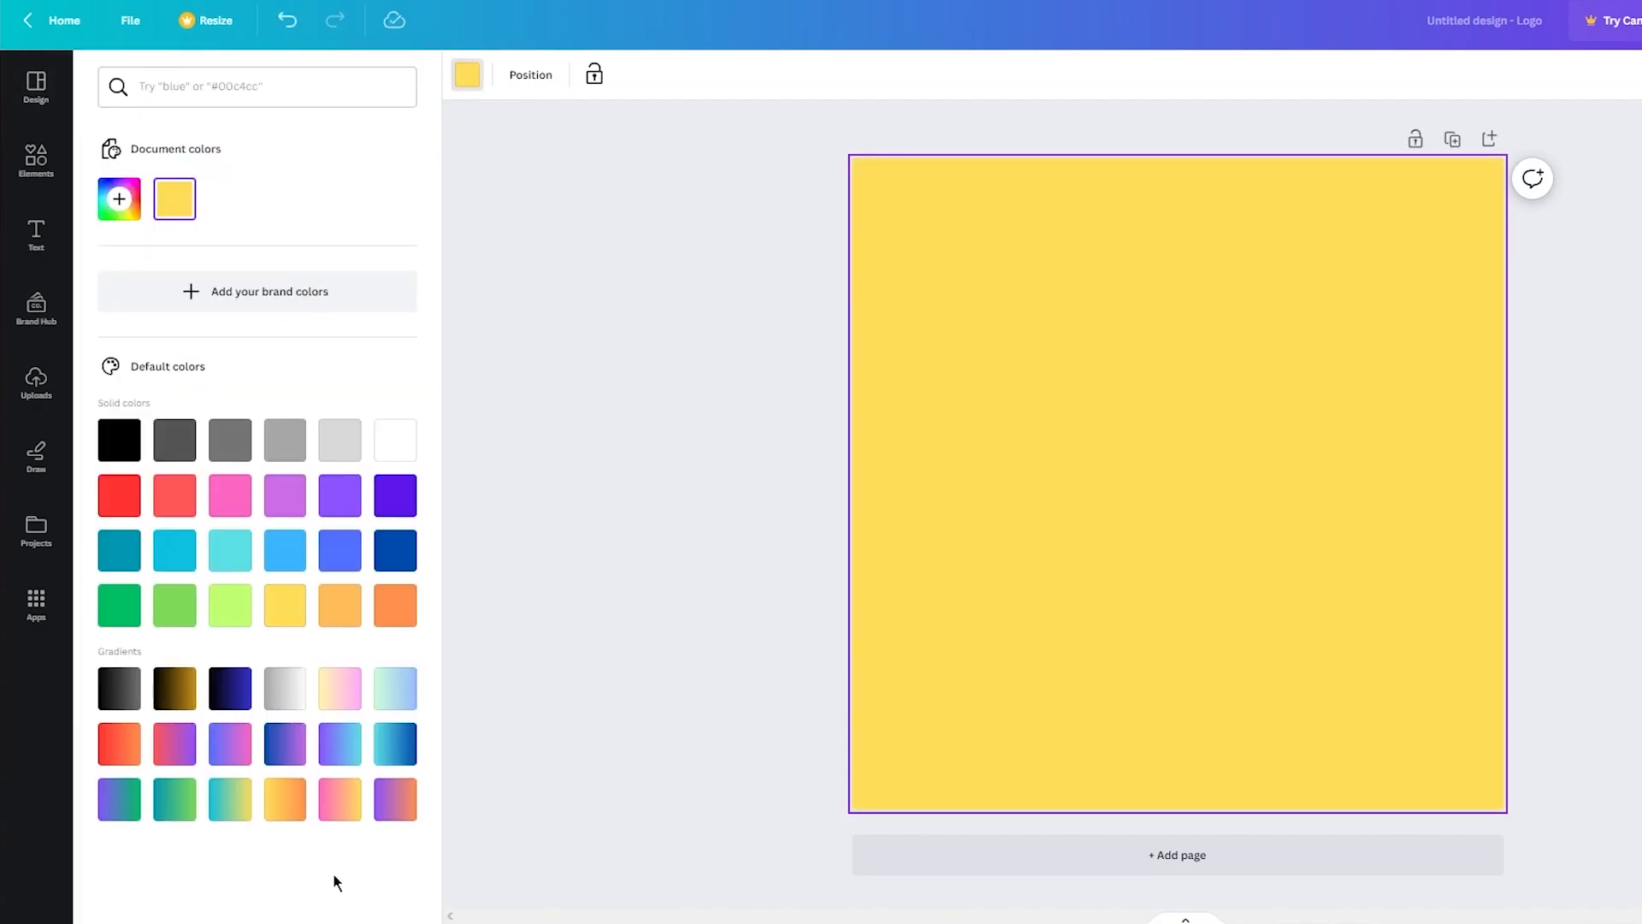
left_click(285, 799)
left_click(342, 808)
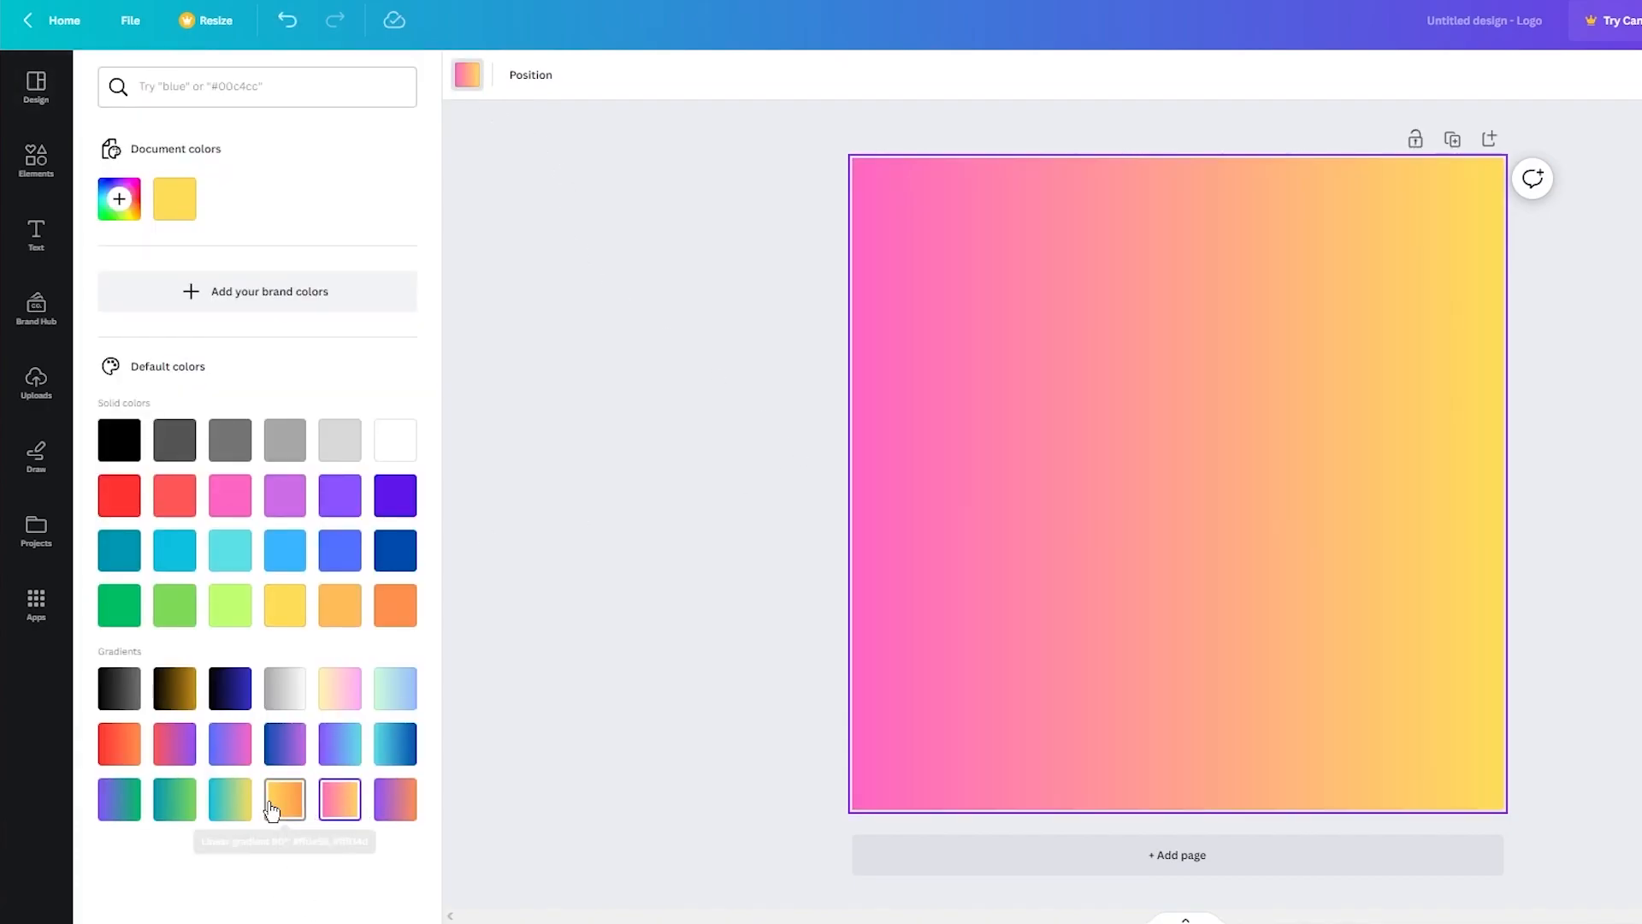
left_click(277, 807)
left_click(285, 604)
left_click(751, 486)
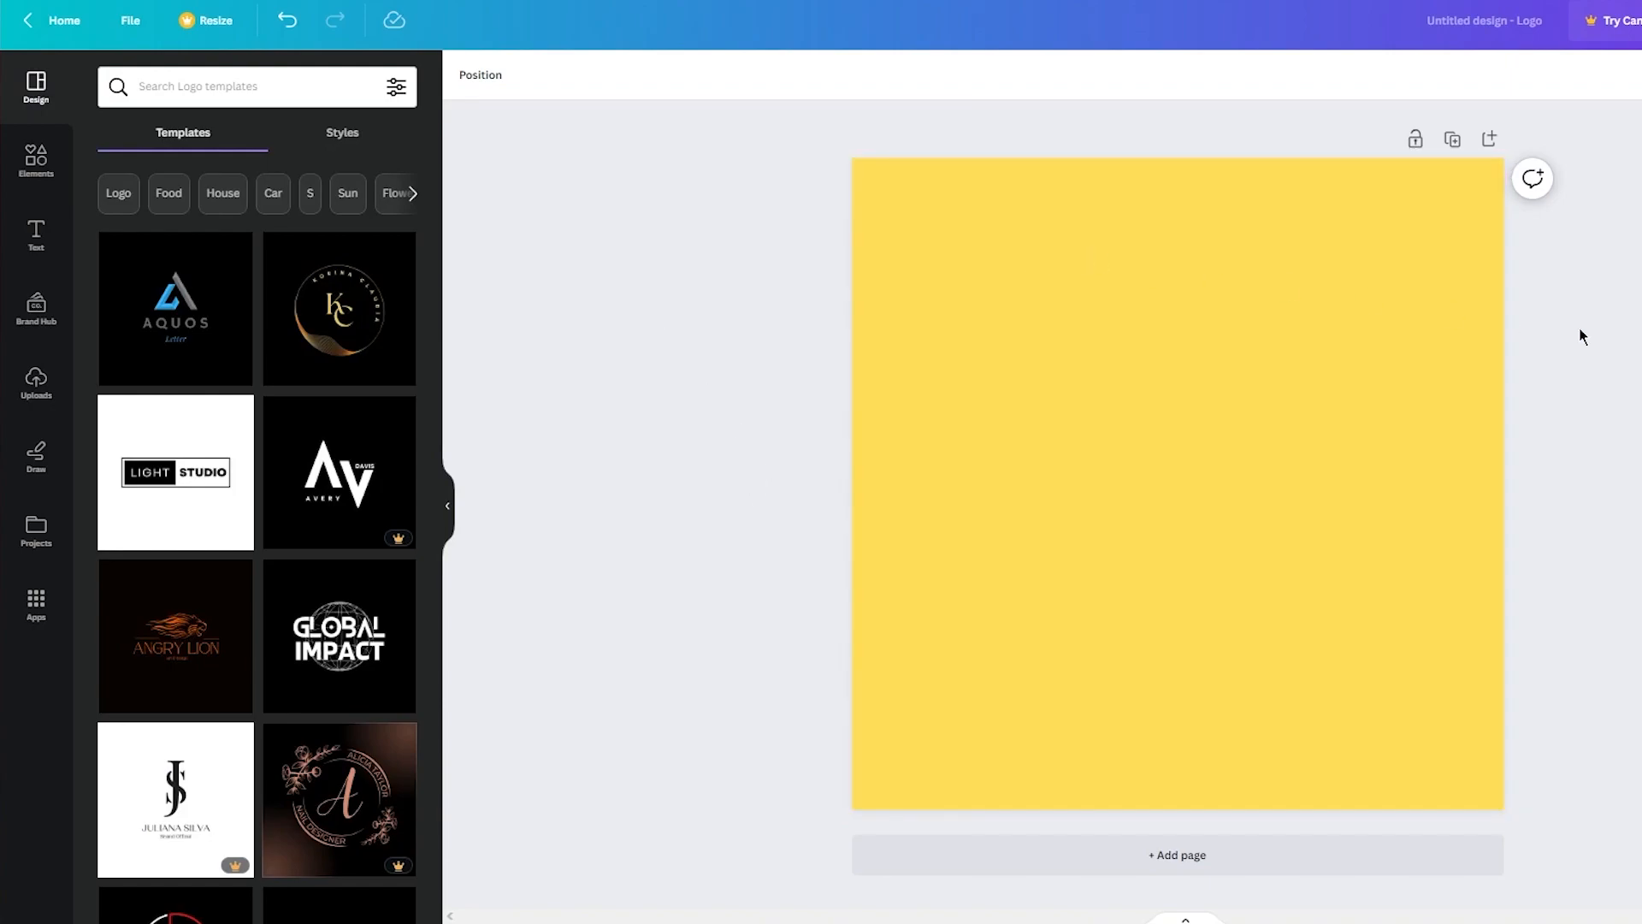
Search the elements for "clothes" and add the graphic of grey, cream and mustard folded clothes to the page.
left_click(36, 158)
left_click(280, 94)
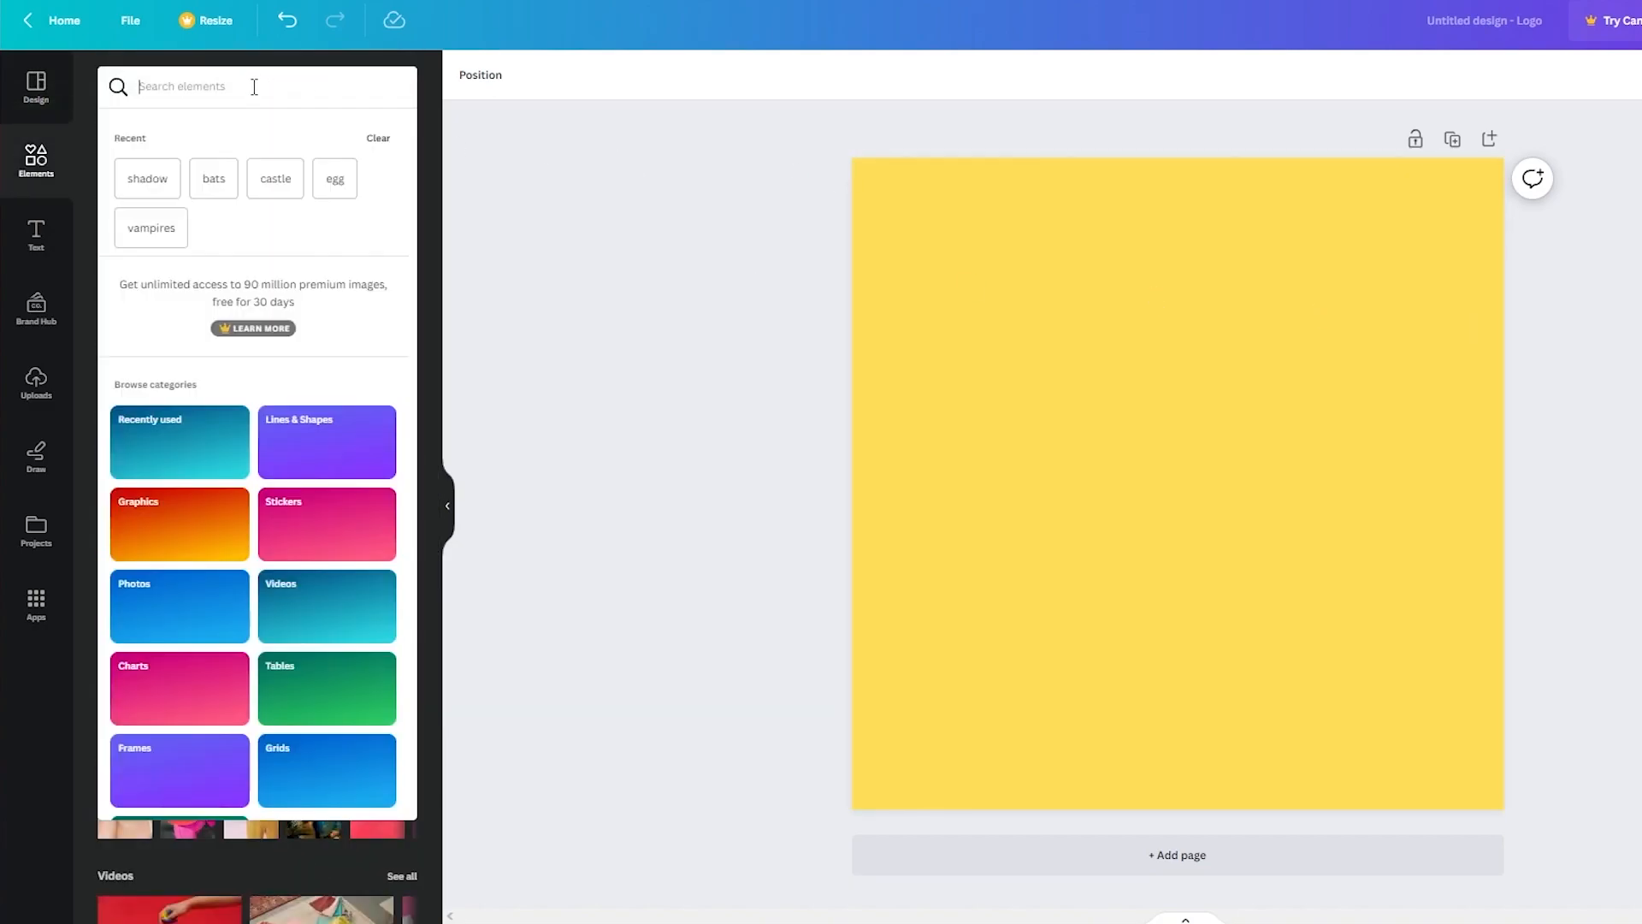
type("clothes")
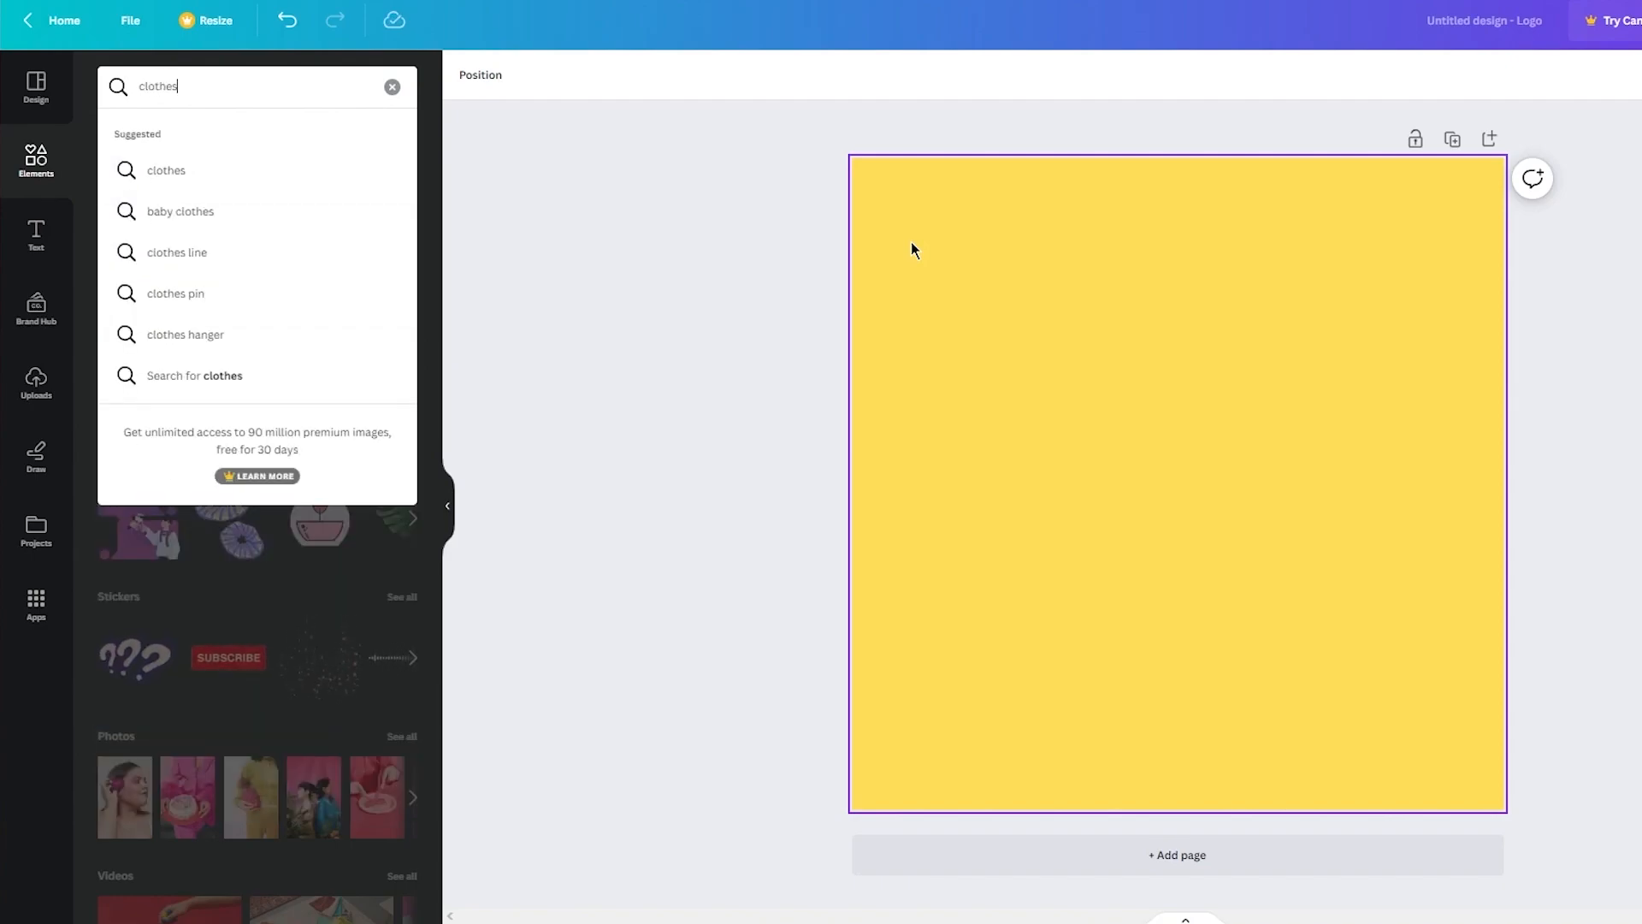
key("Return")
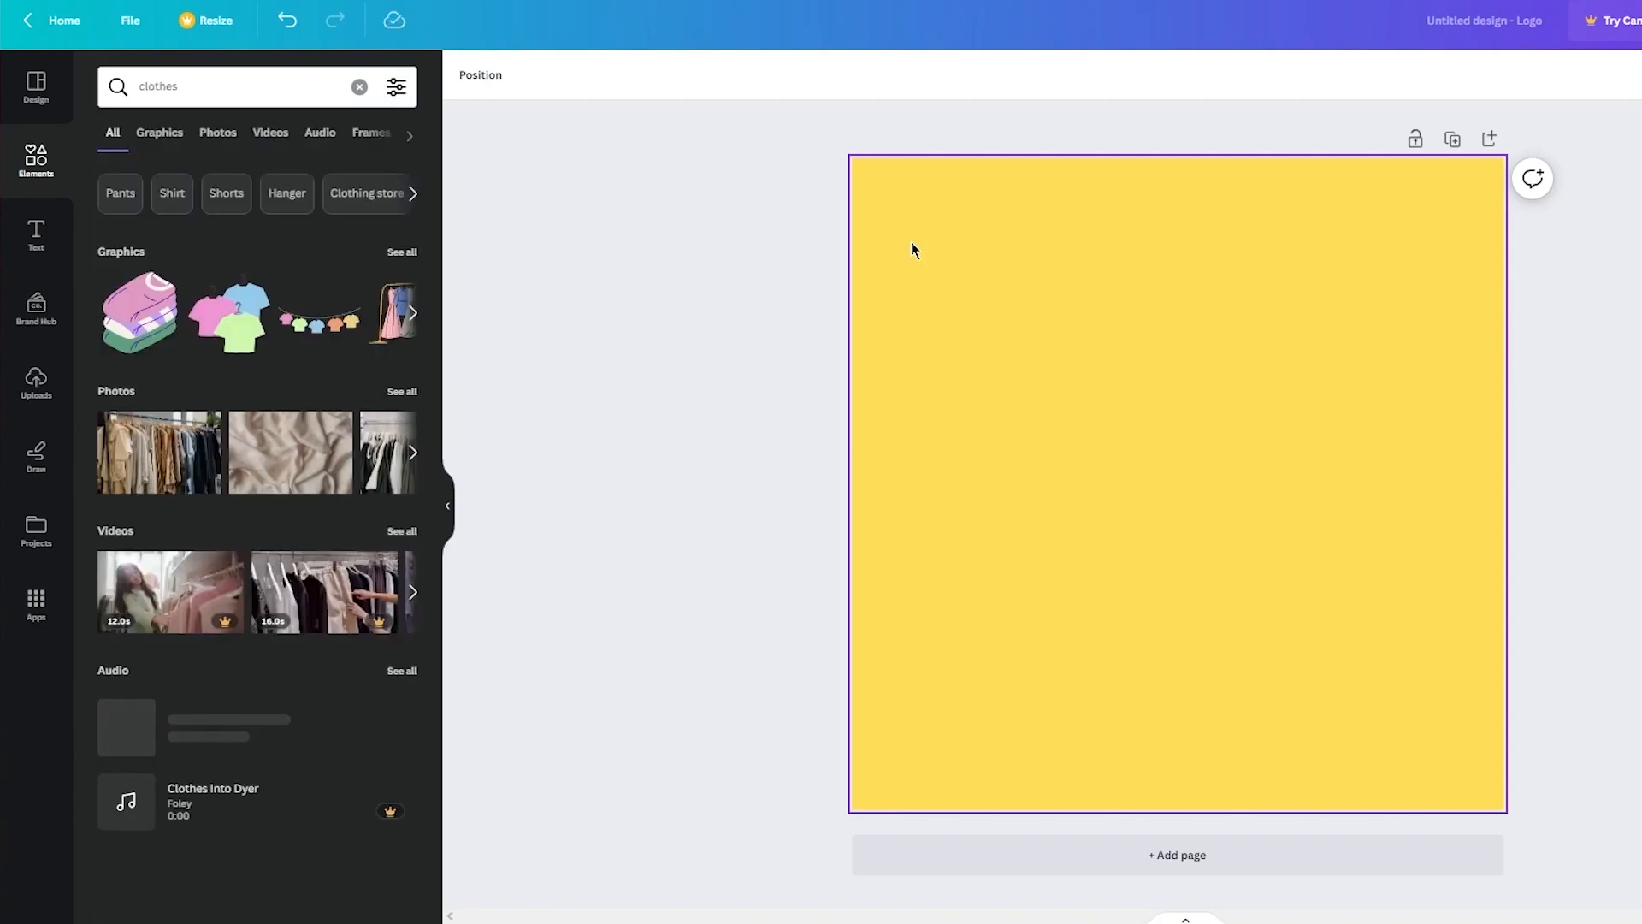
left_click(412, 313)
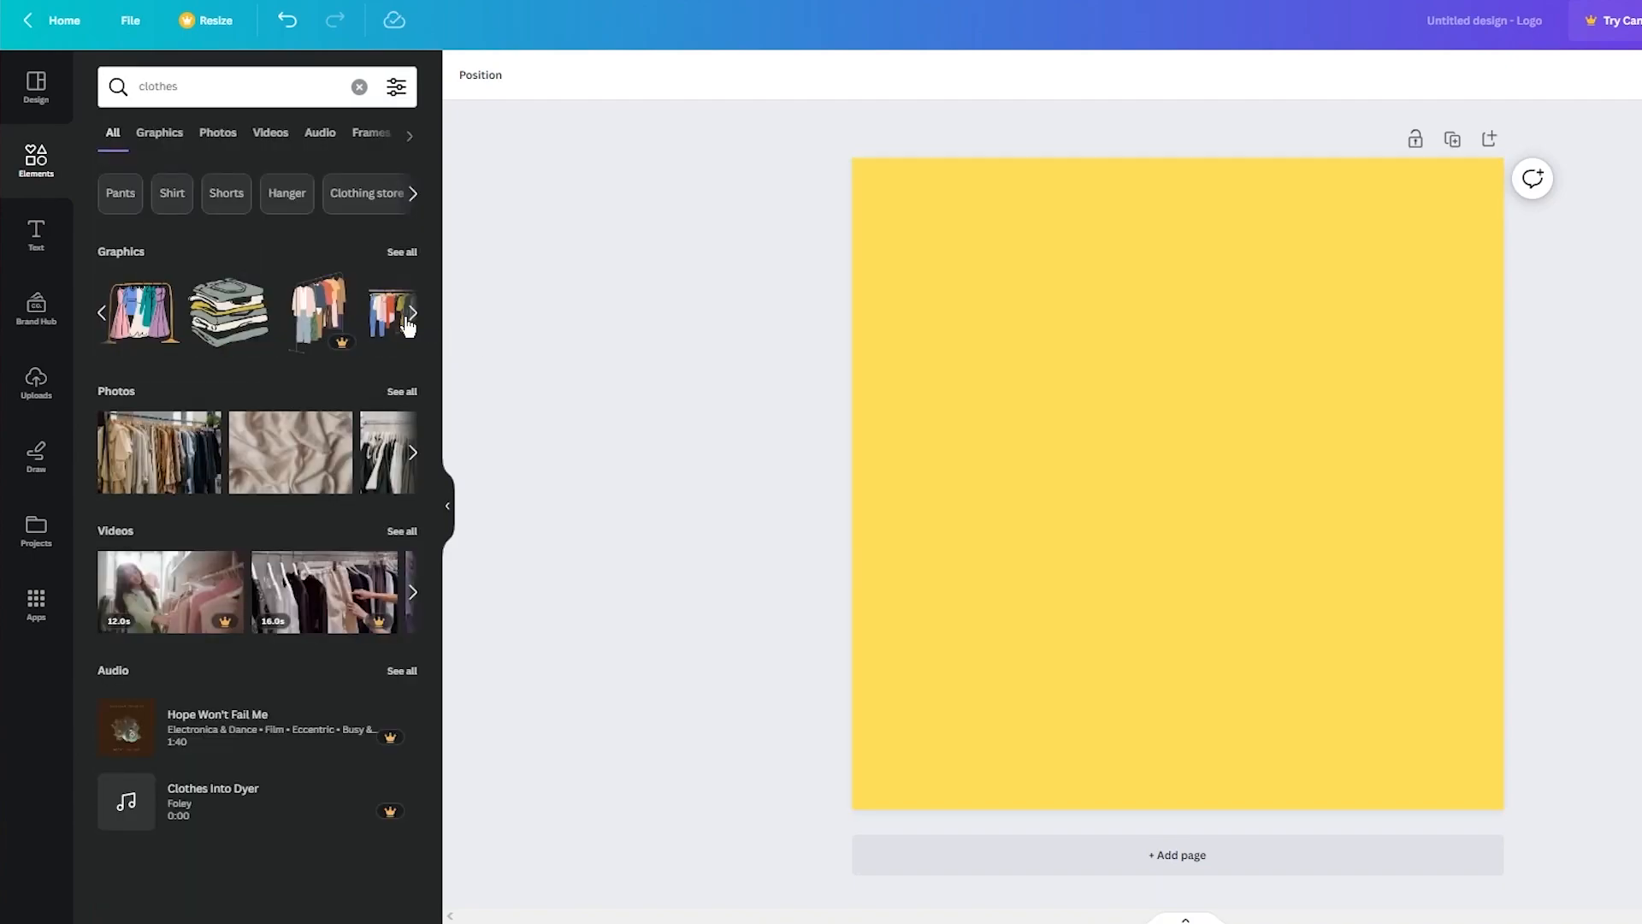
left_click(233, 317)
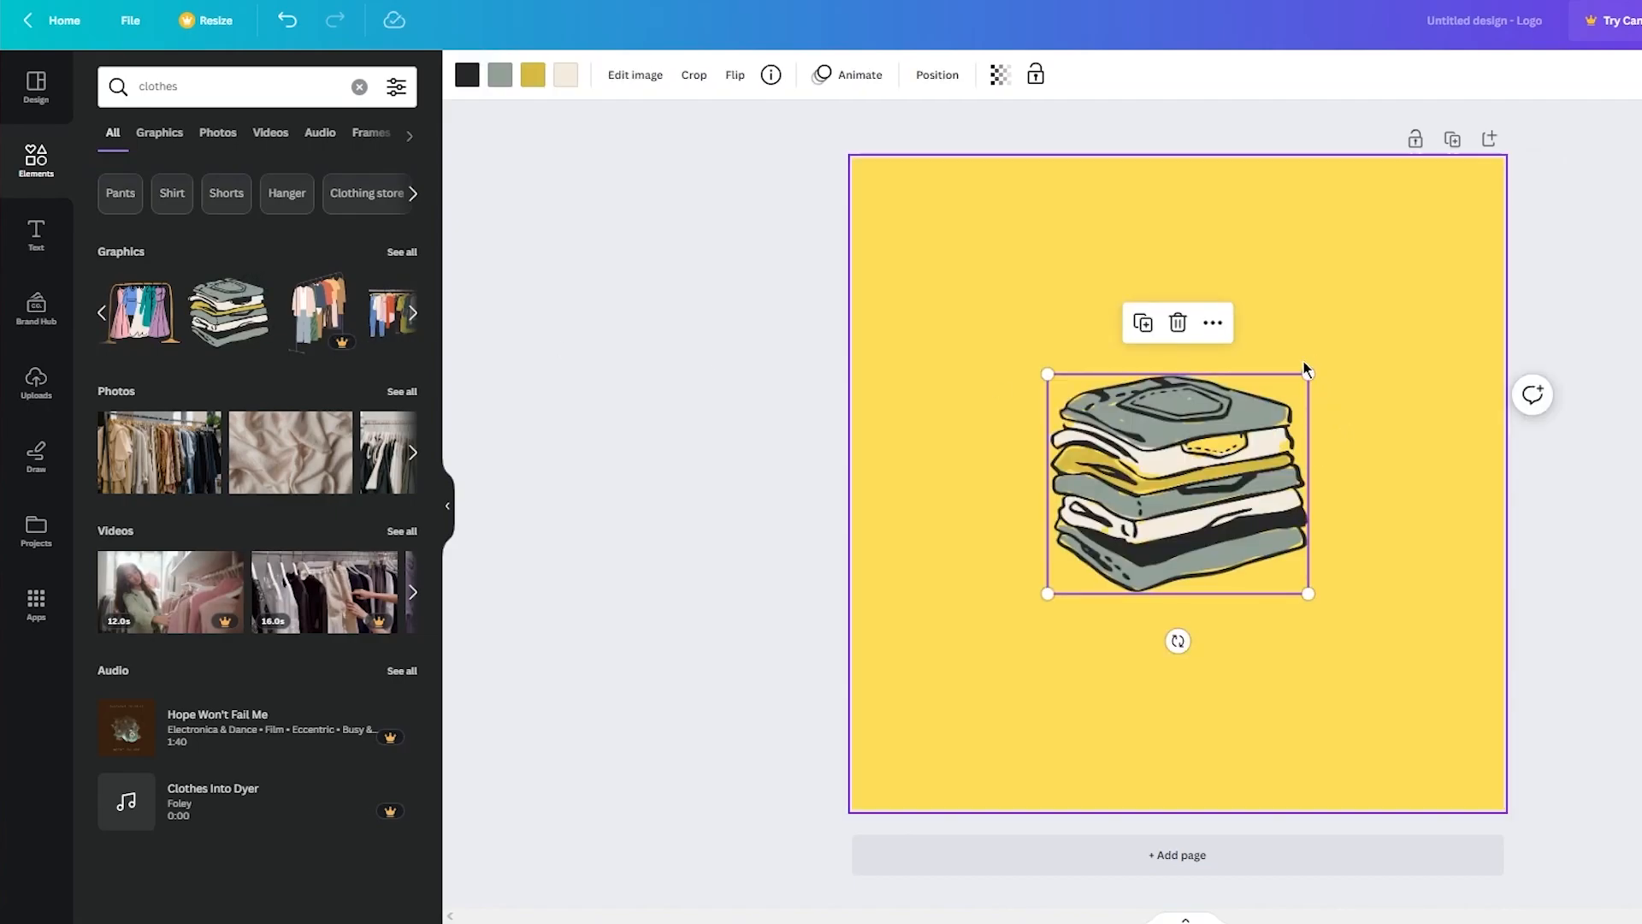
Enlarge the folded-clothes graphic to about 280 px wide and centre it on the page.
left_click_drag(1308, 374, 1442, 327)
left_click_drag(1262, 397, 1209, 439)
key("Escape")
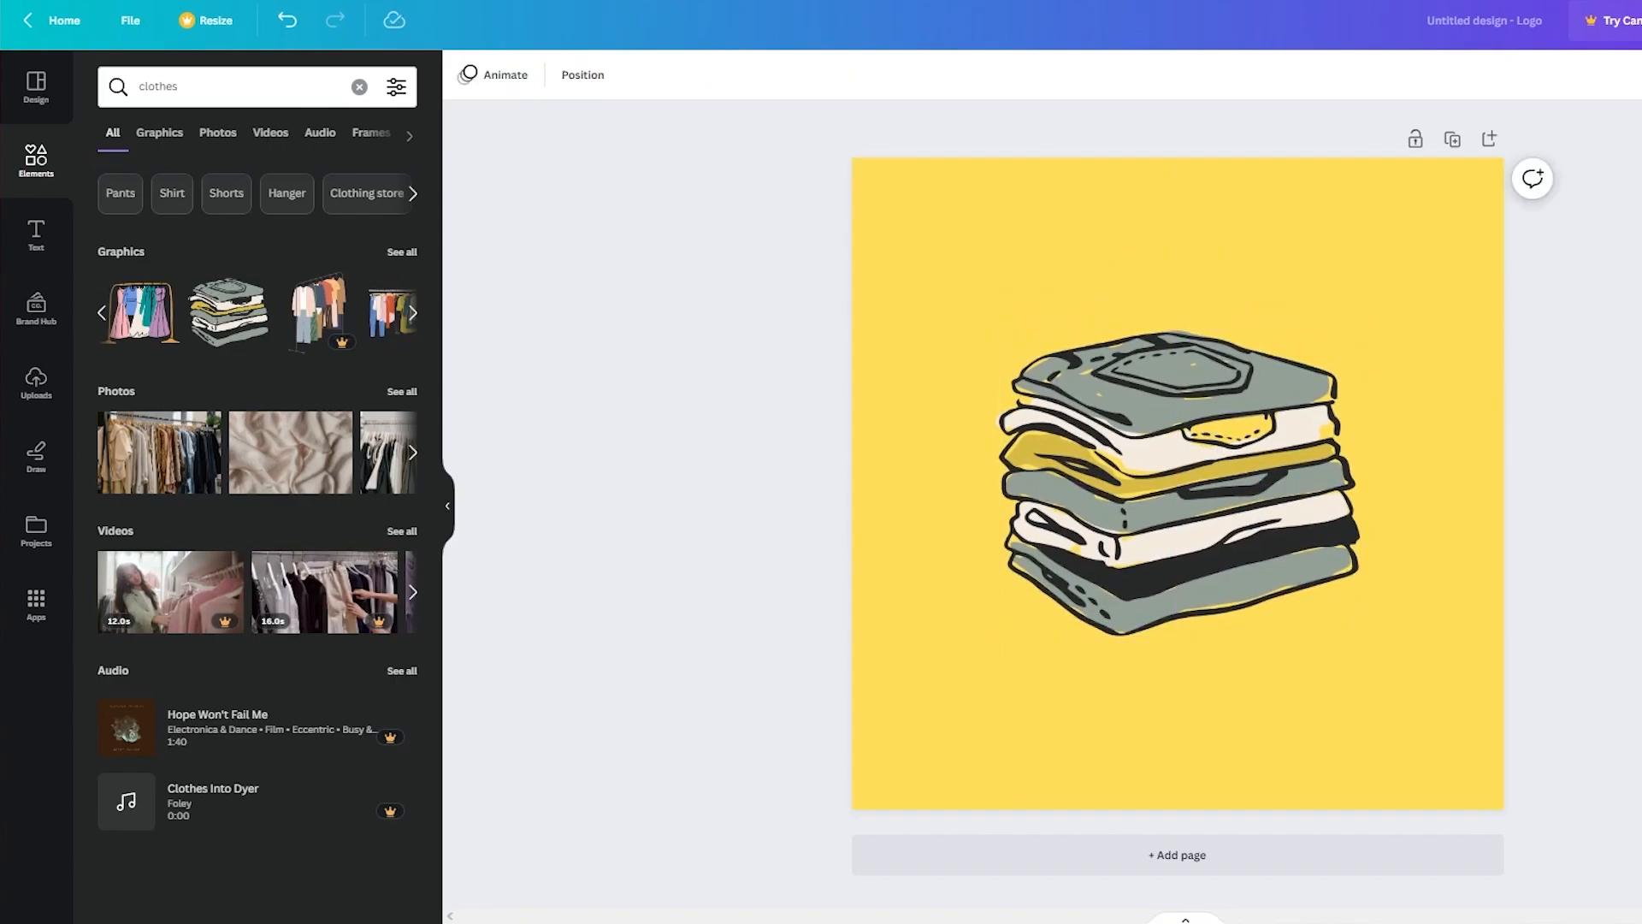
Search the elements for "circle" and add the basic circle shape.
left_click(154, 86)
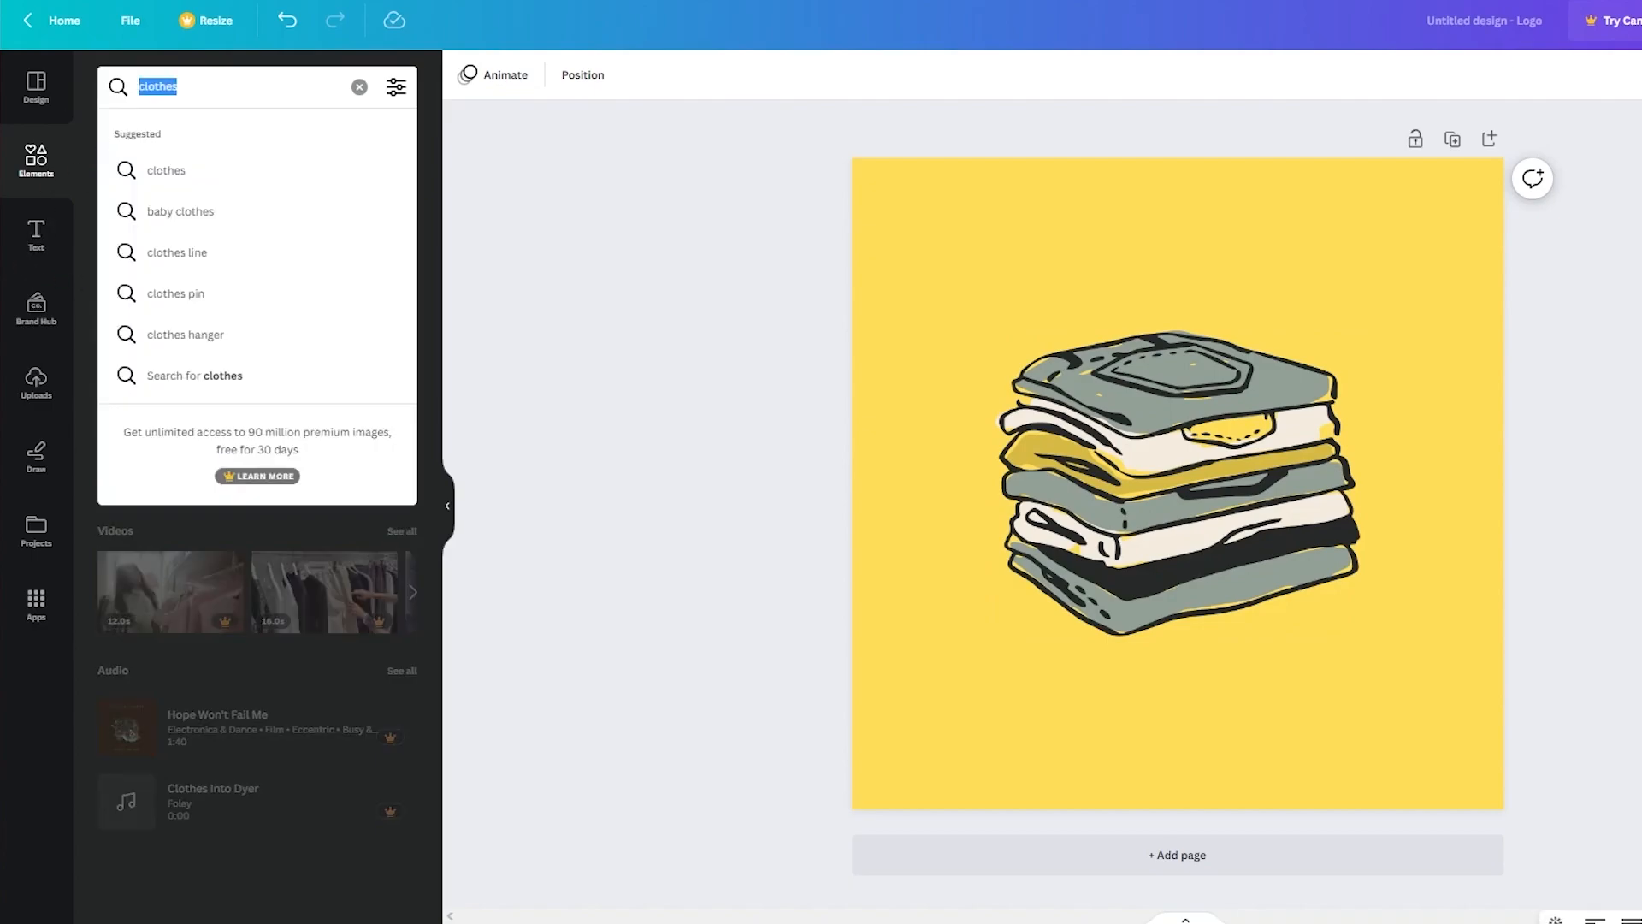
type("circ")
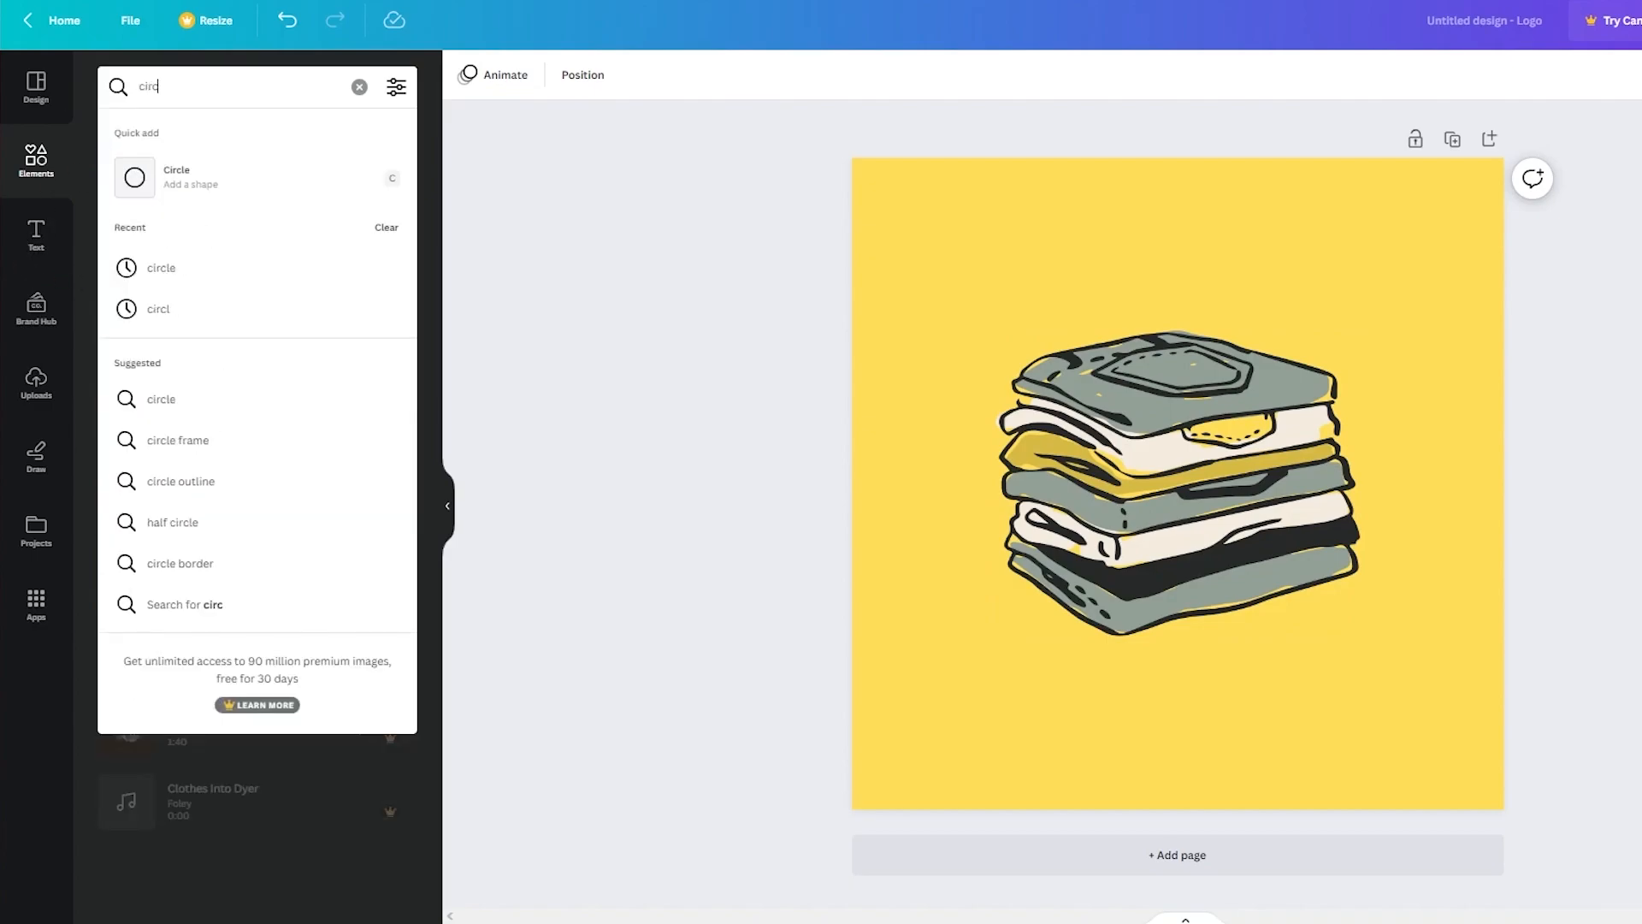
type("le")
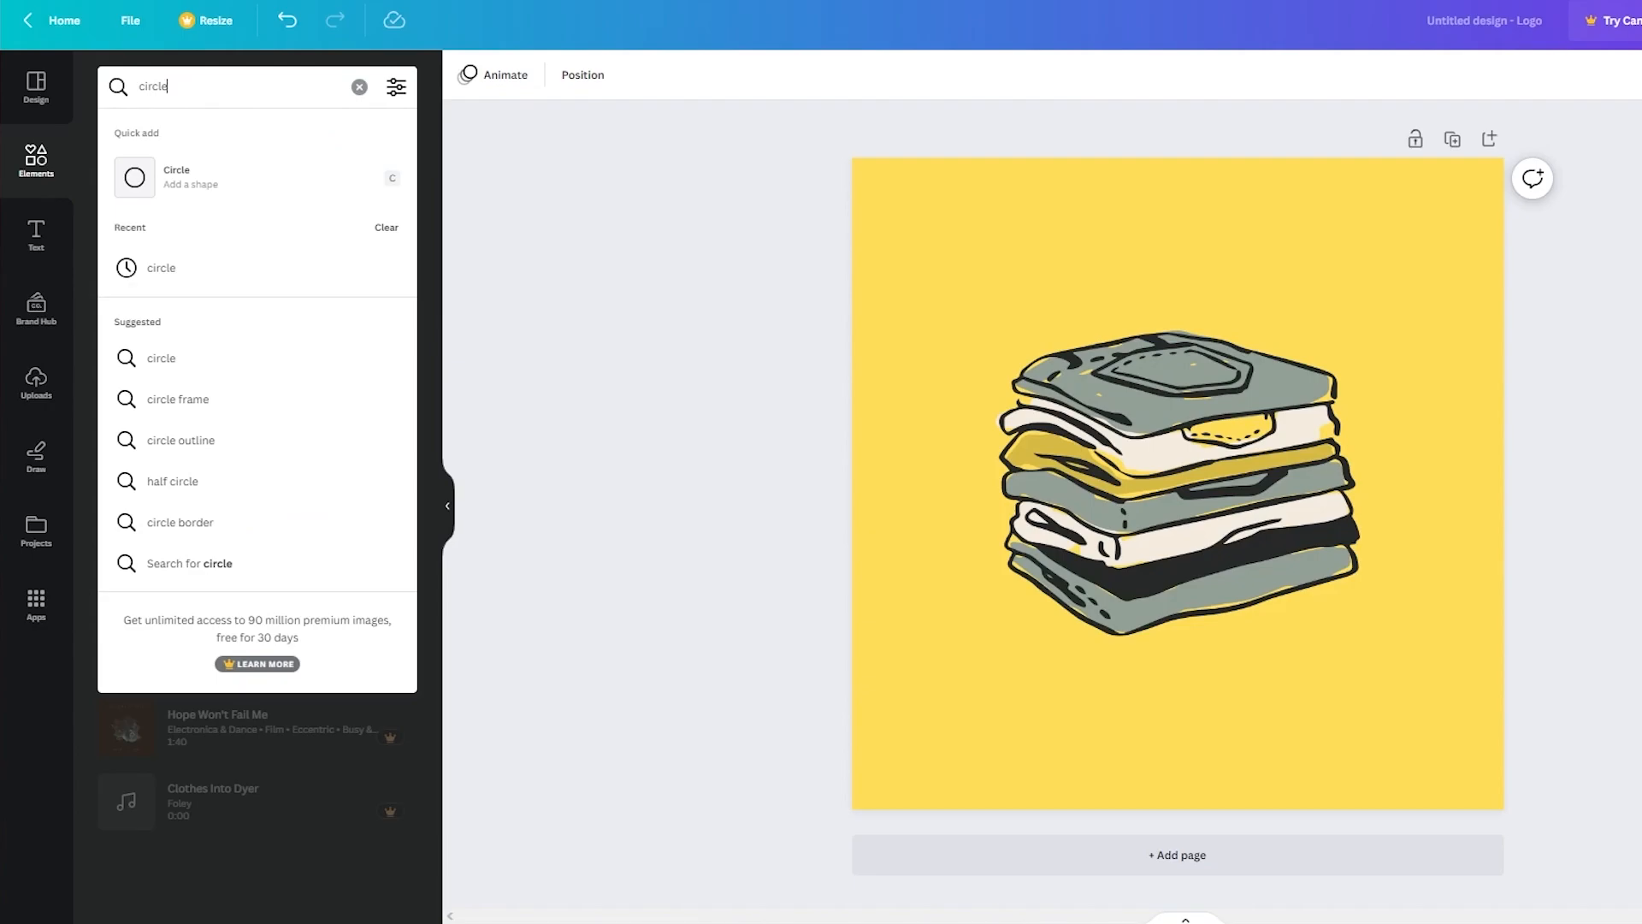
left_click(245, 176)
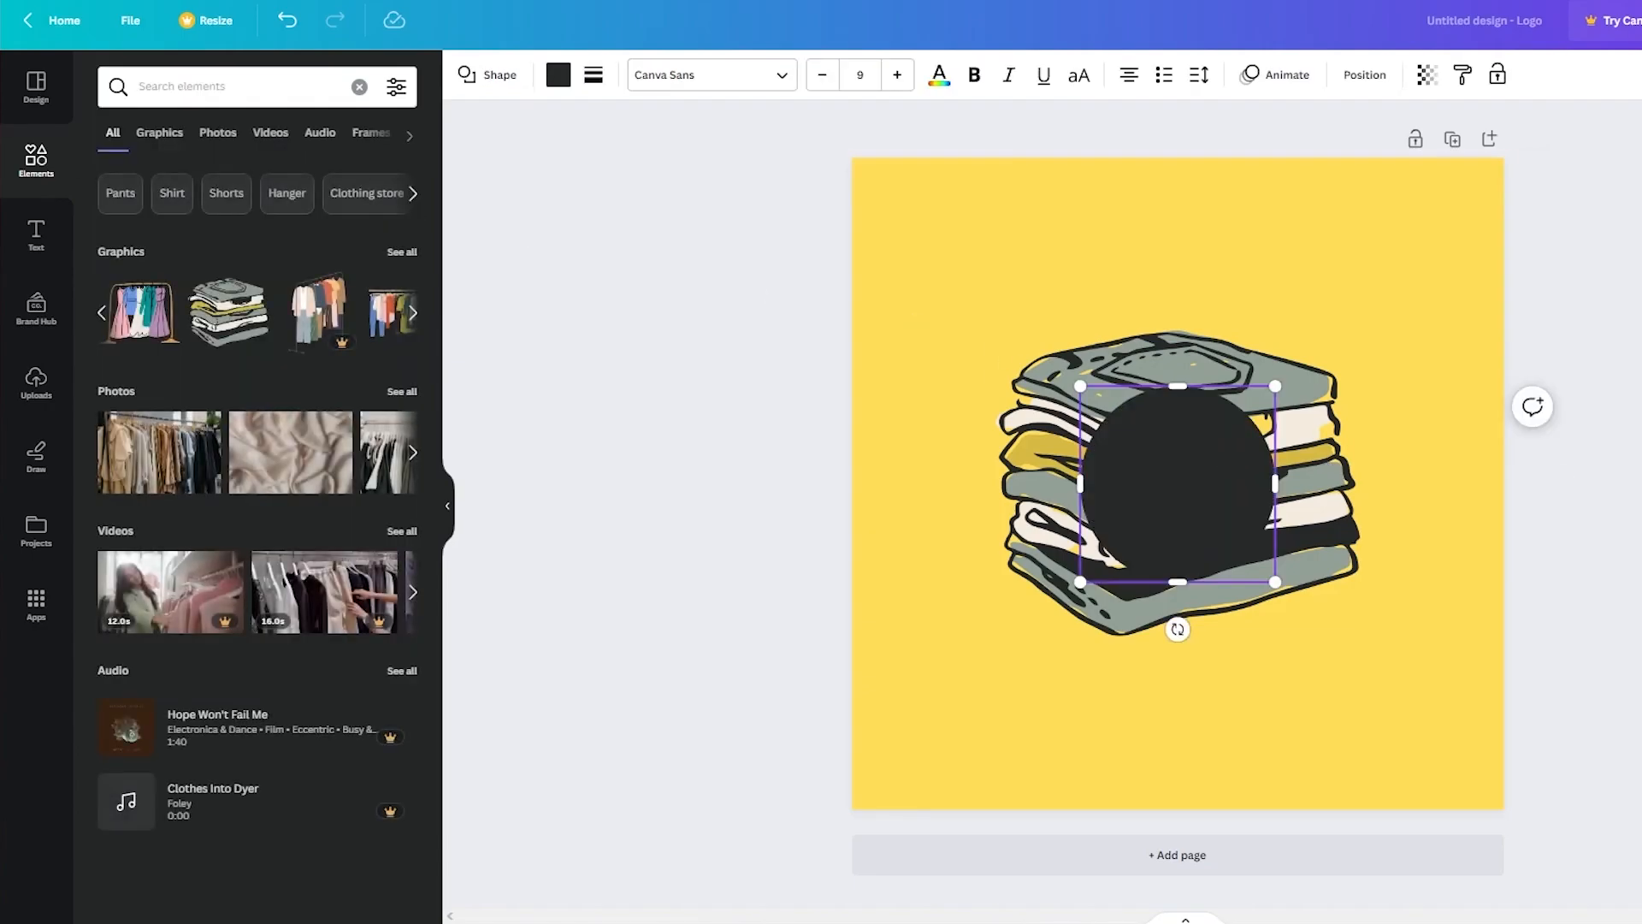
Send the dark circle backward so it sits behind the folded-clothes graphic.
left_click(1143, 486)
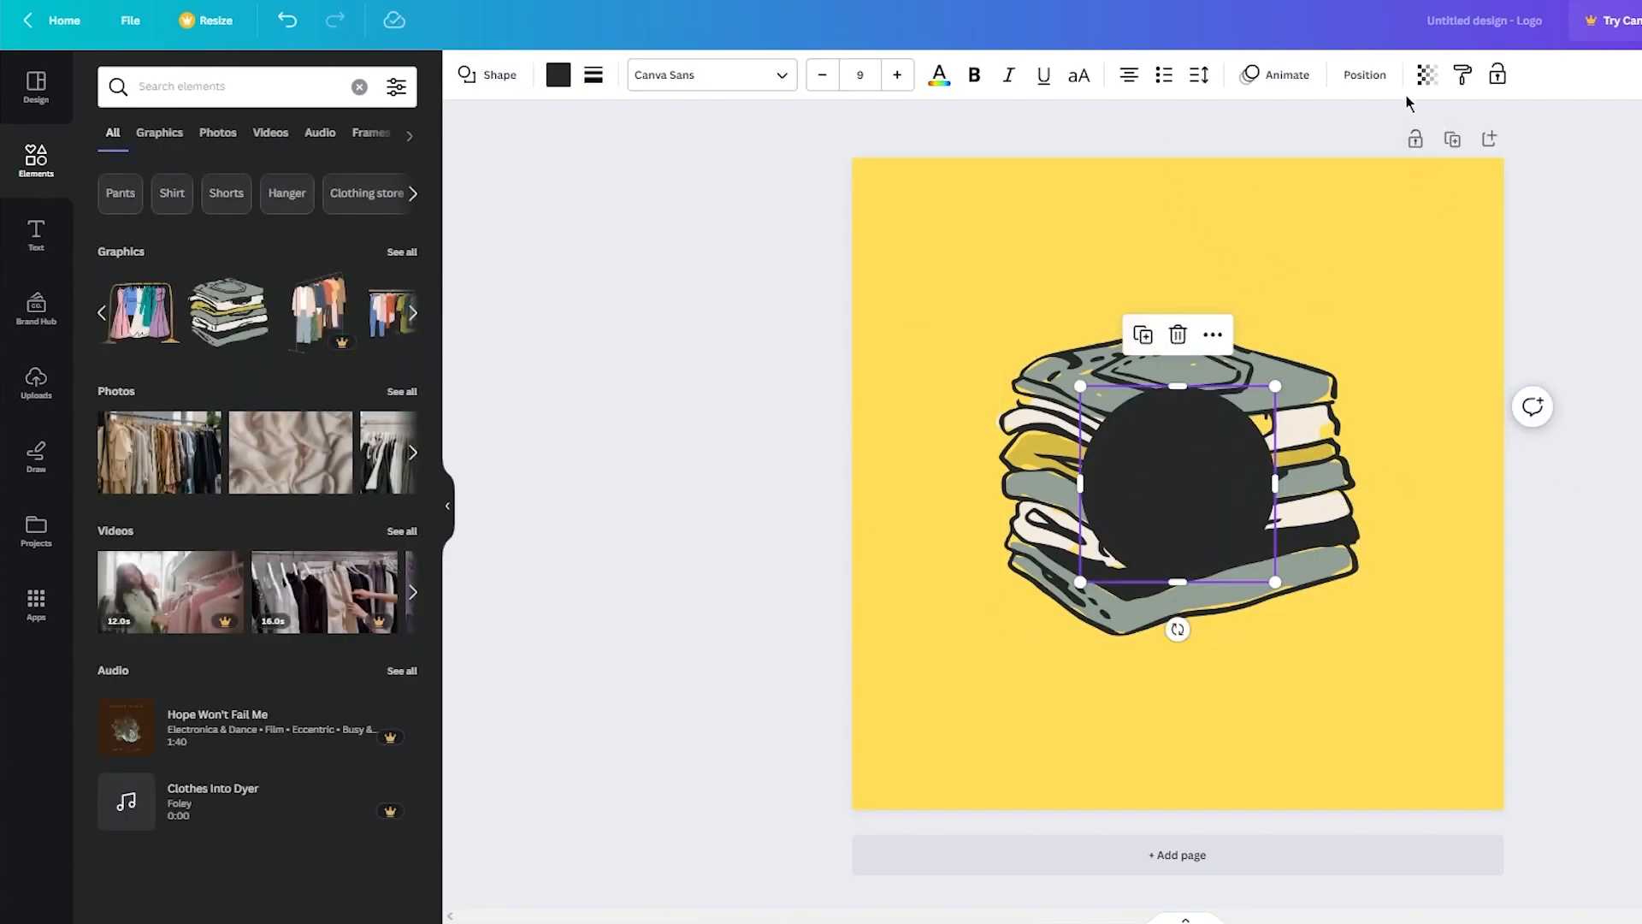
left_click(1365, 75)
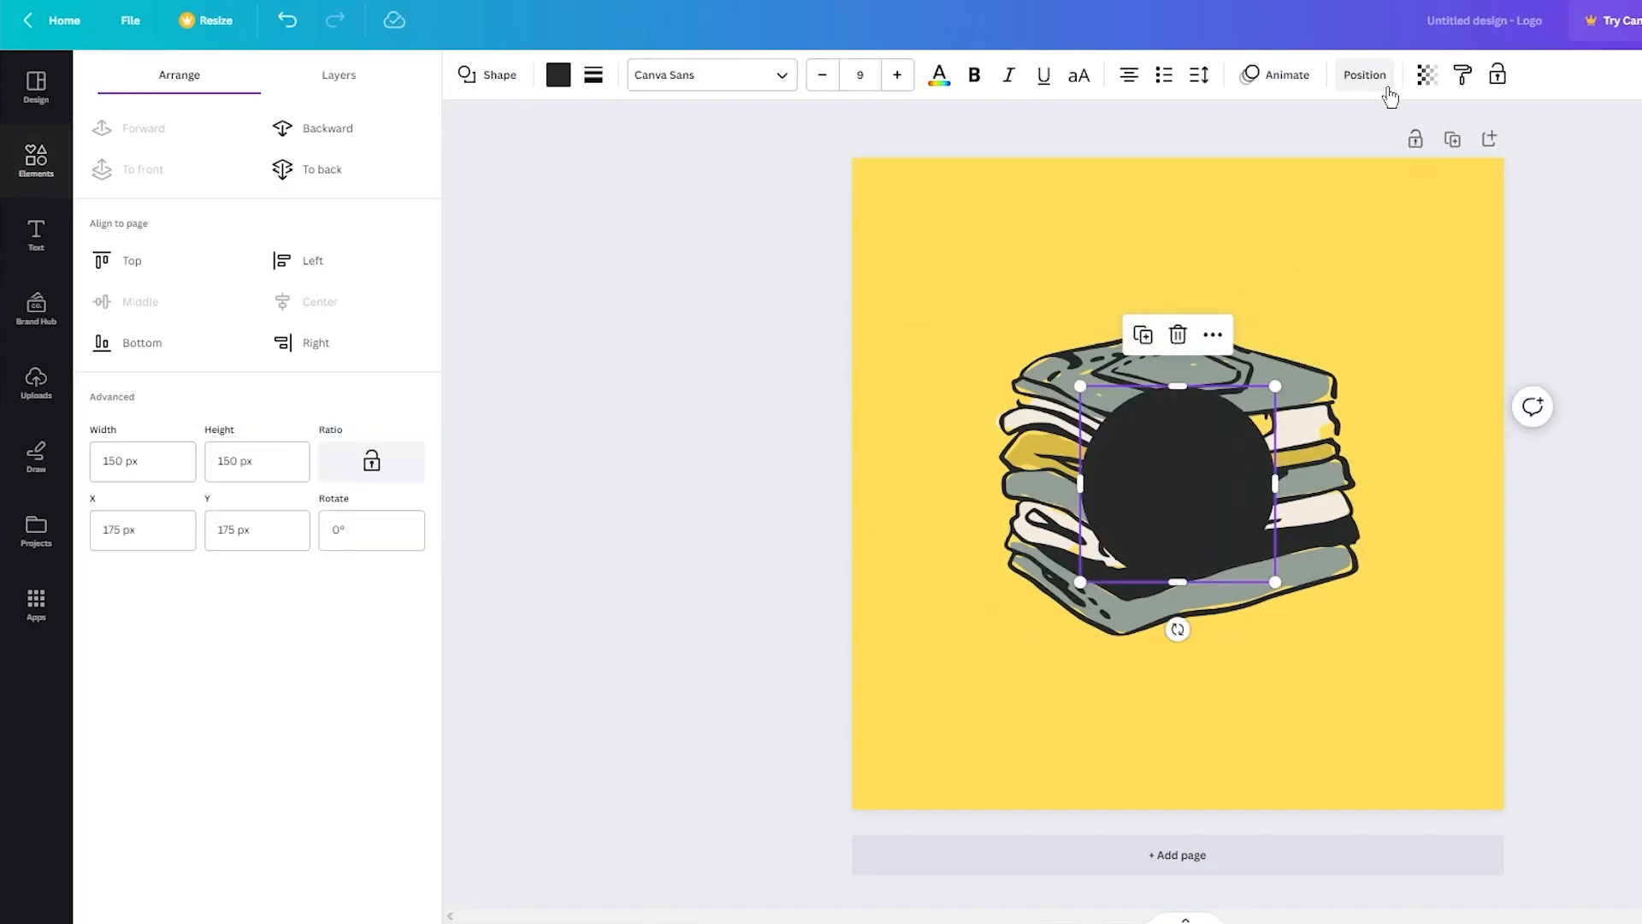
left_click(305, 147)
Enlarge the circle until it surrounds the folded clothes and centre it on the page.
left_click_drag(1275, 386, 1495, 242)
left_click_drag(1432, 310, 1337, 382)
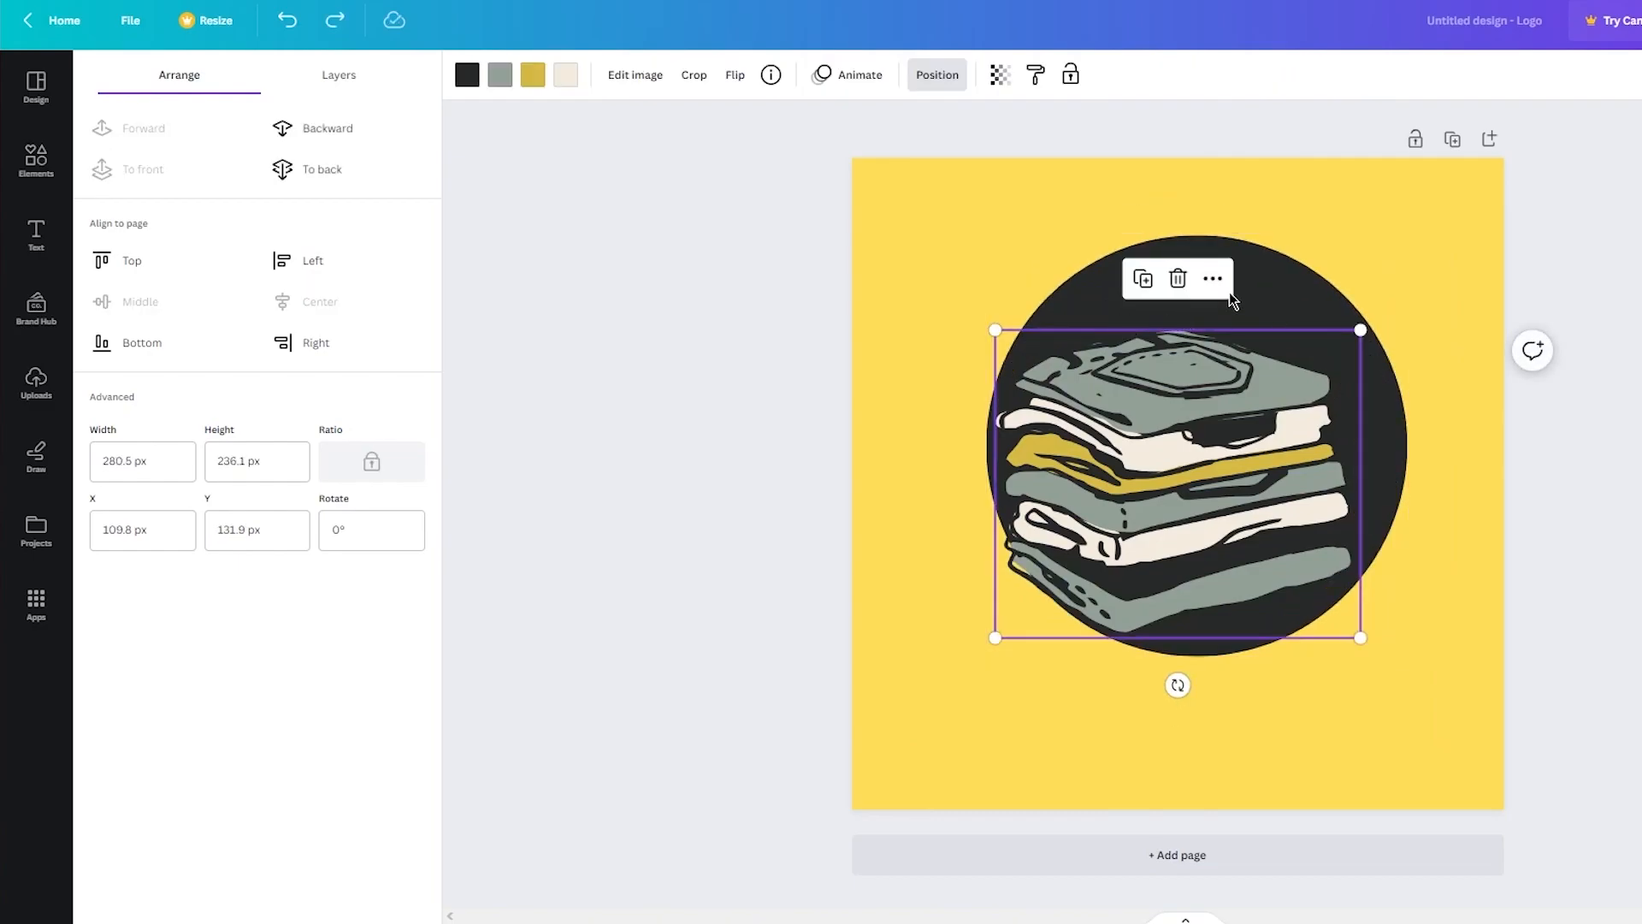
left_click_drag(1279, 282, 1258, 320)
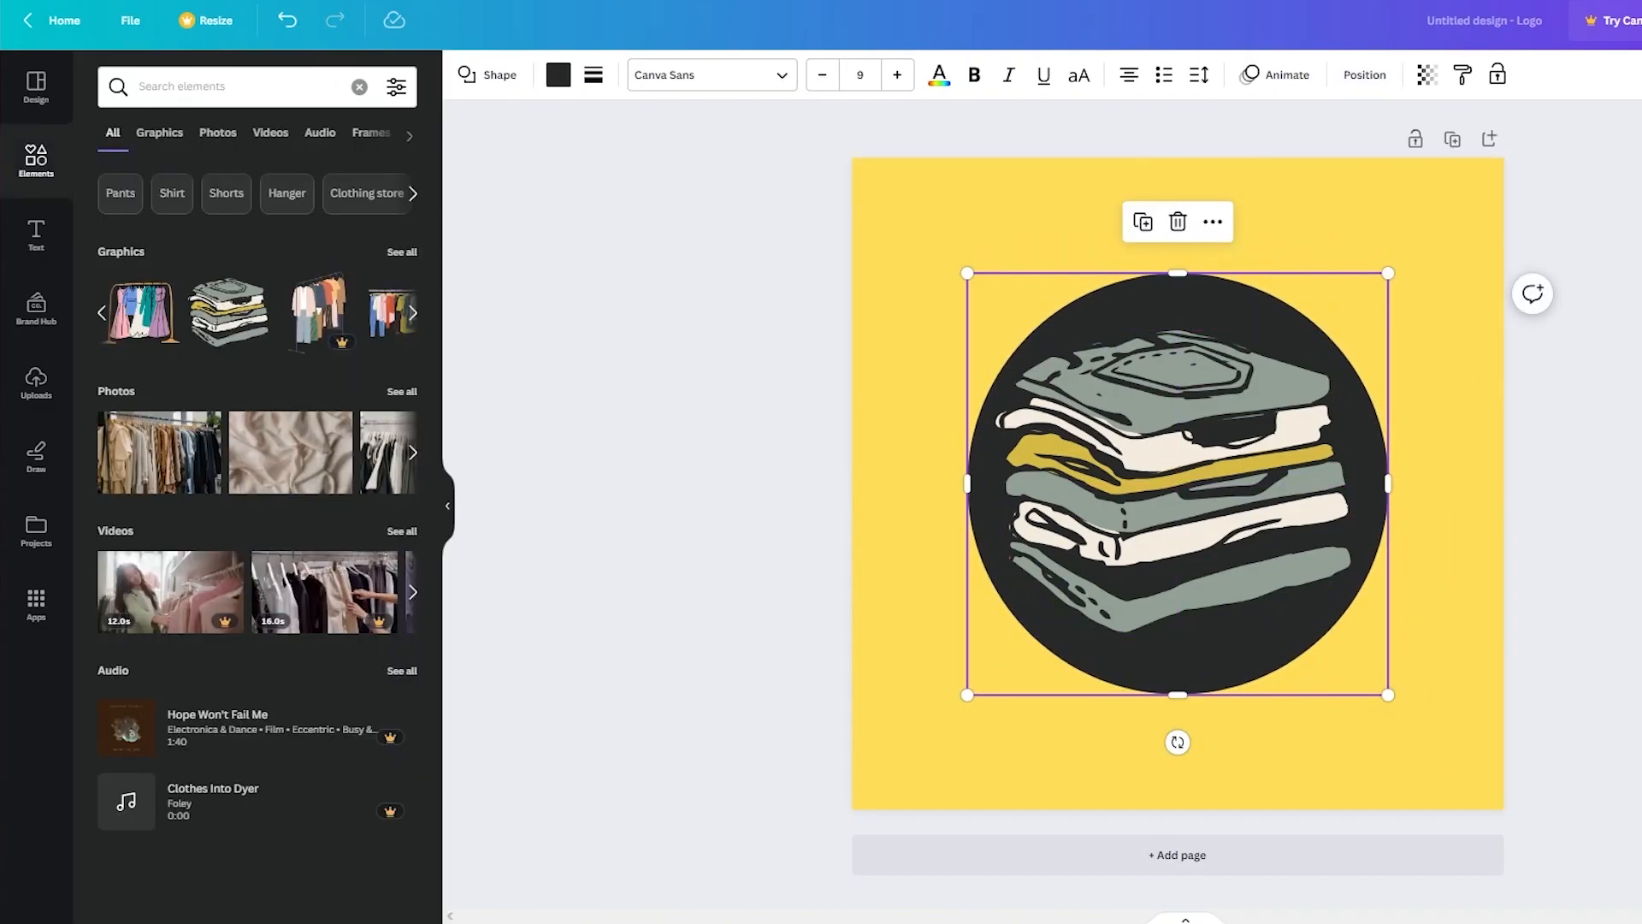
key("Escape")
Duplicate the folded-clothes graphic and place the copy slightly down and to the right of the original.
left_click(1157, 486)
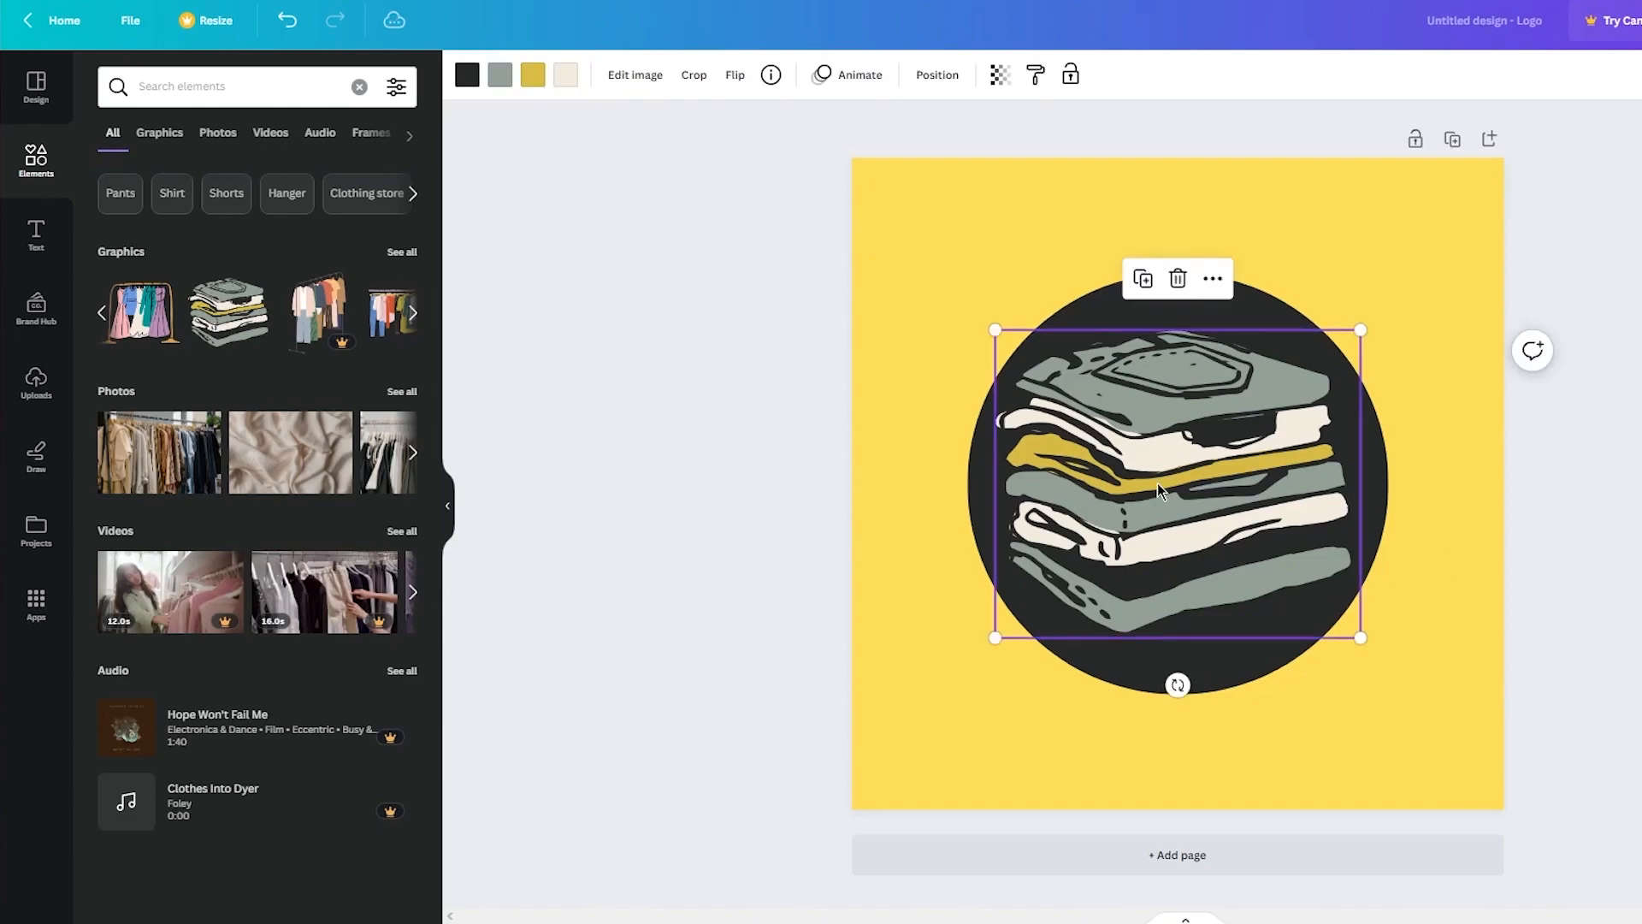
key("ctrl+d")
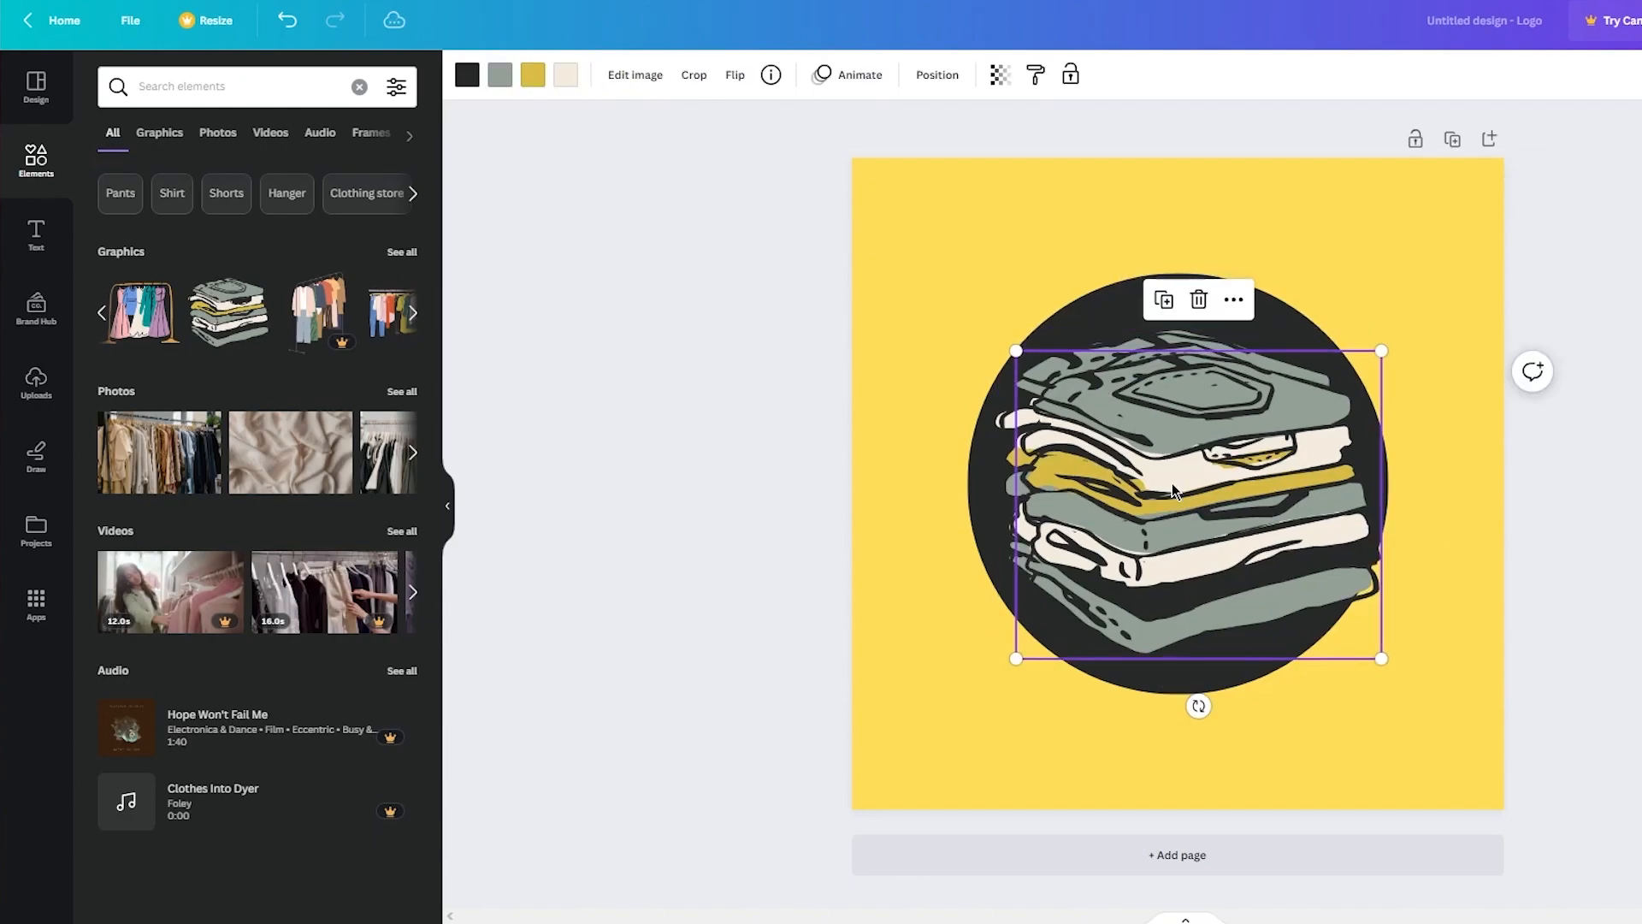
left_click_drag(1172, 484, 1165, 477)
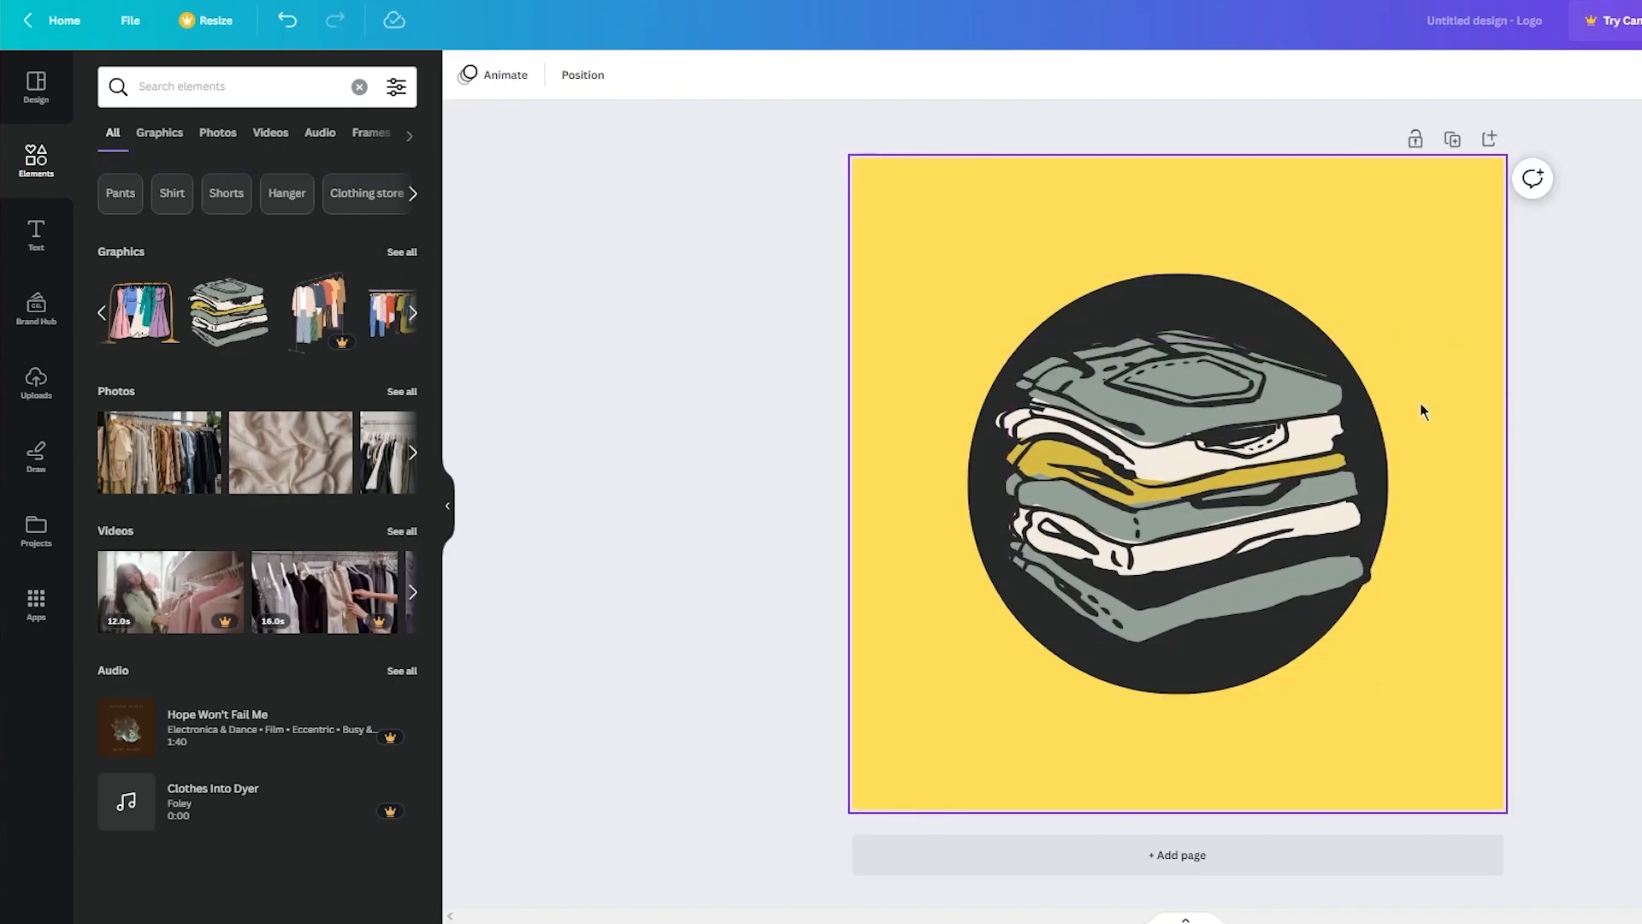
Try other small offsets for the duplicated folded-clothes graphic, and undo the moves.
left_click_drag(1279, 512, 1284, 517)
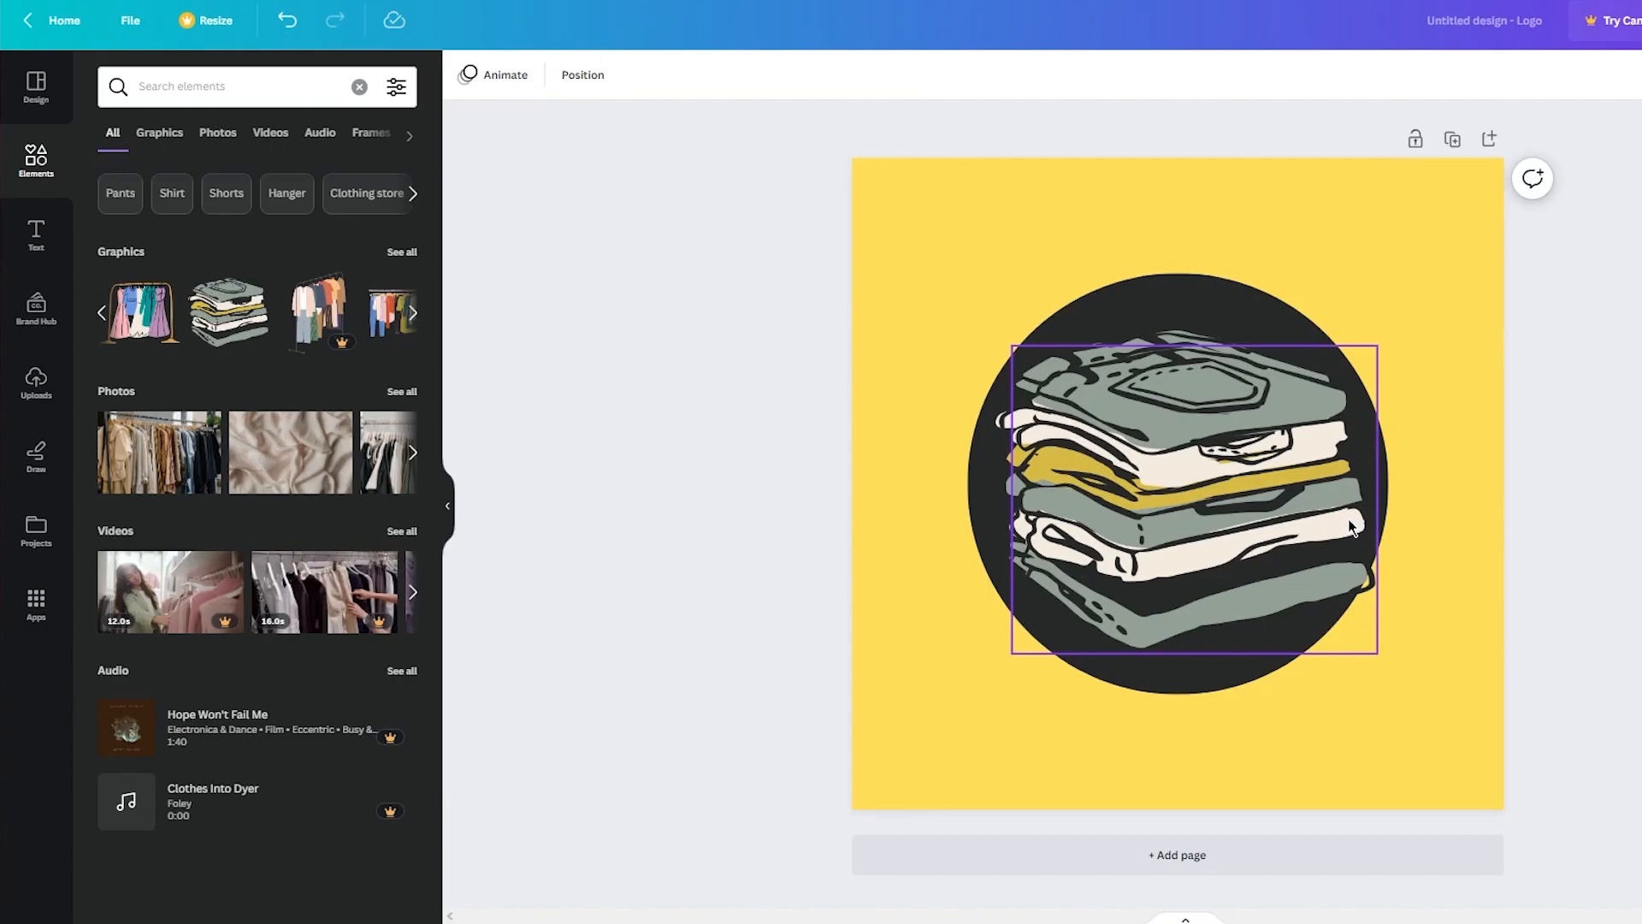
left_click_drag(1349, 520, 1339, 504)
left_click(1635, 571)
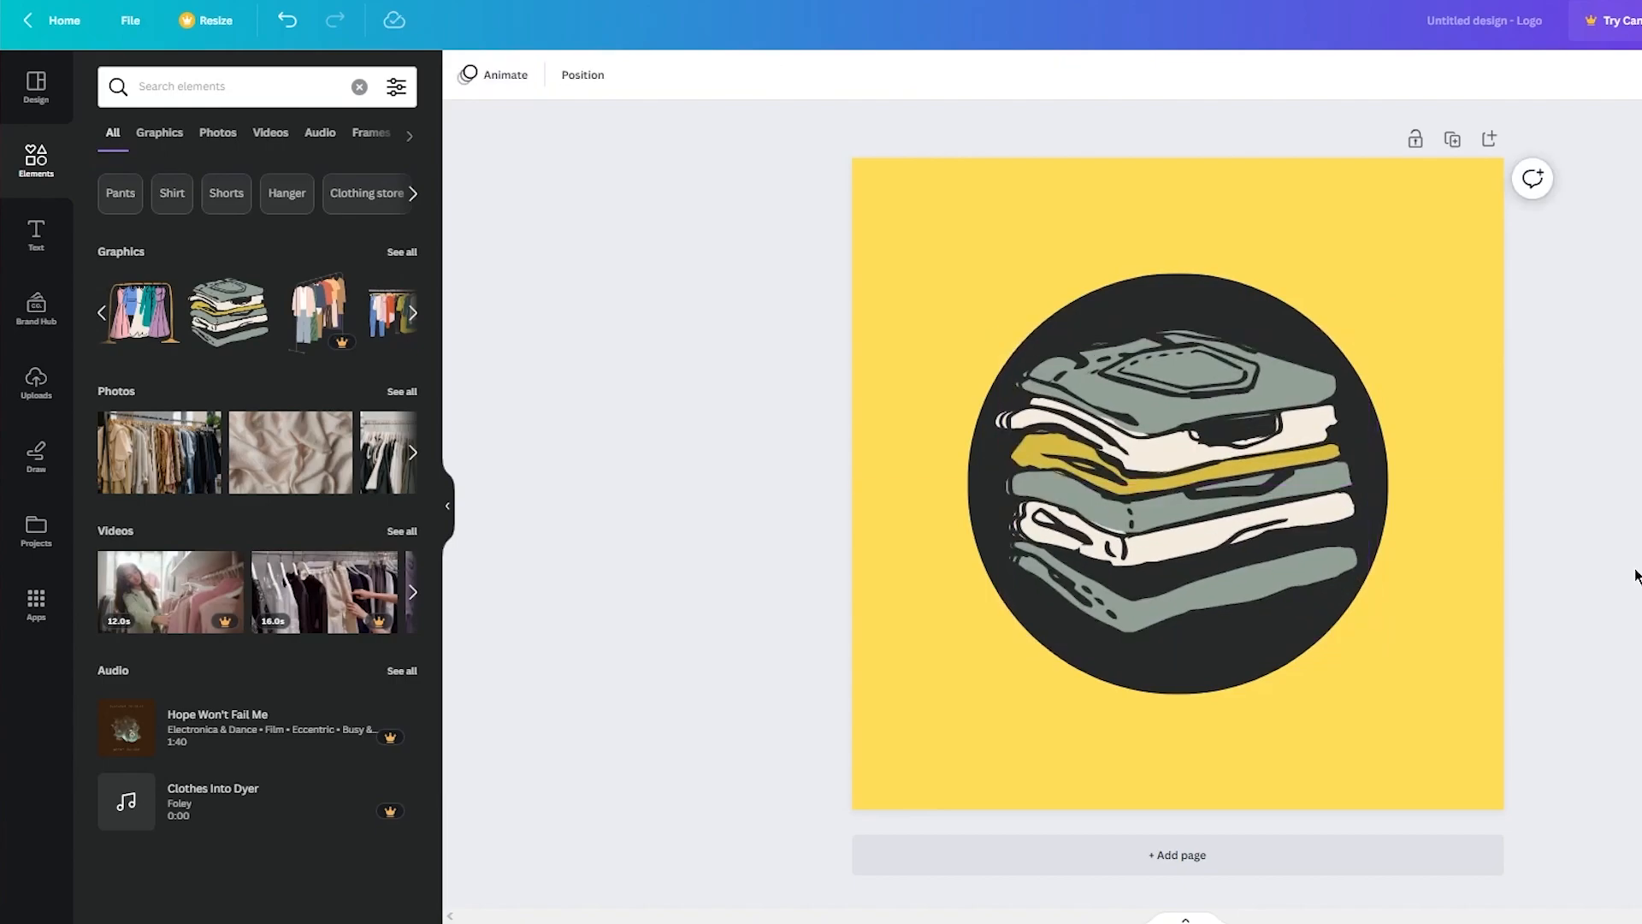
key("ctrl+z")
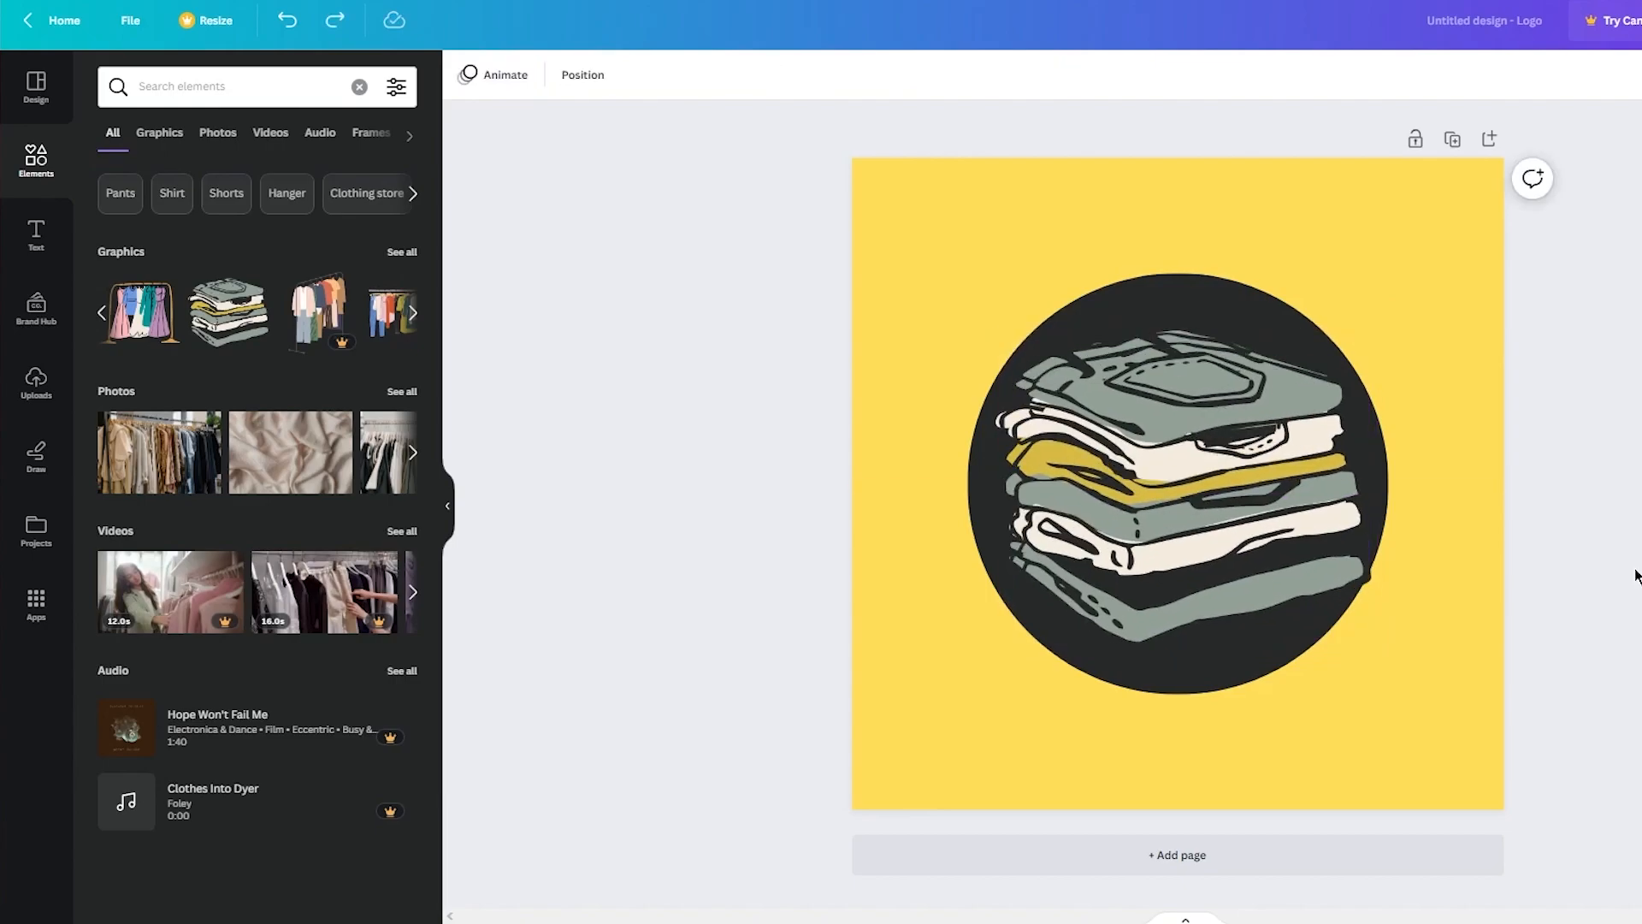
Try cream and white fills on the circle, and restore its dark #272a29 fill.
left_click(1270, 318)
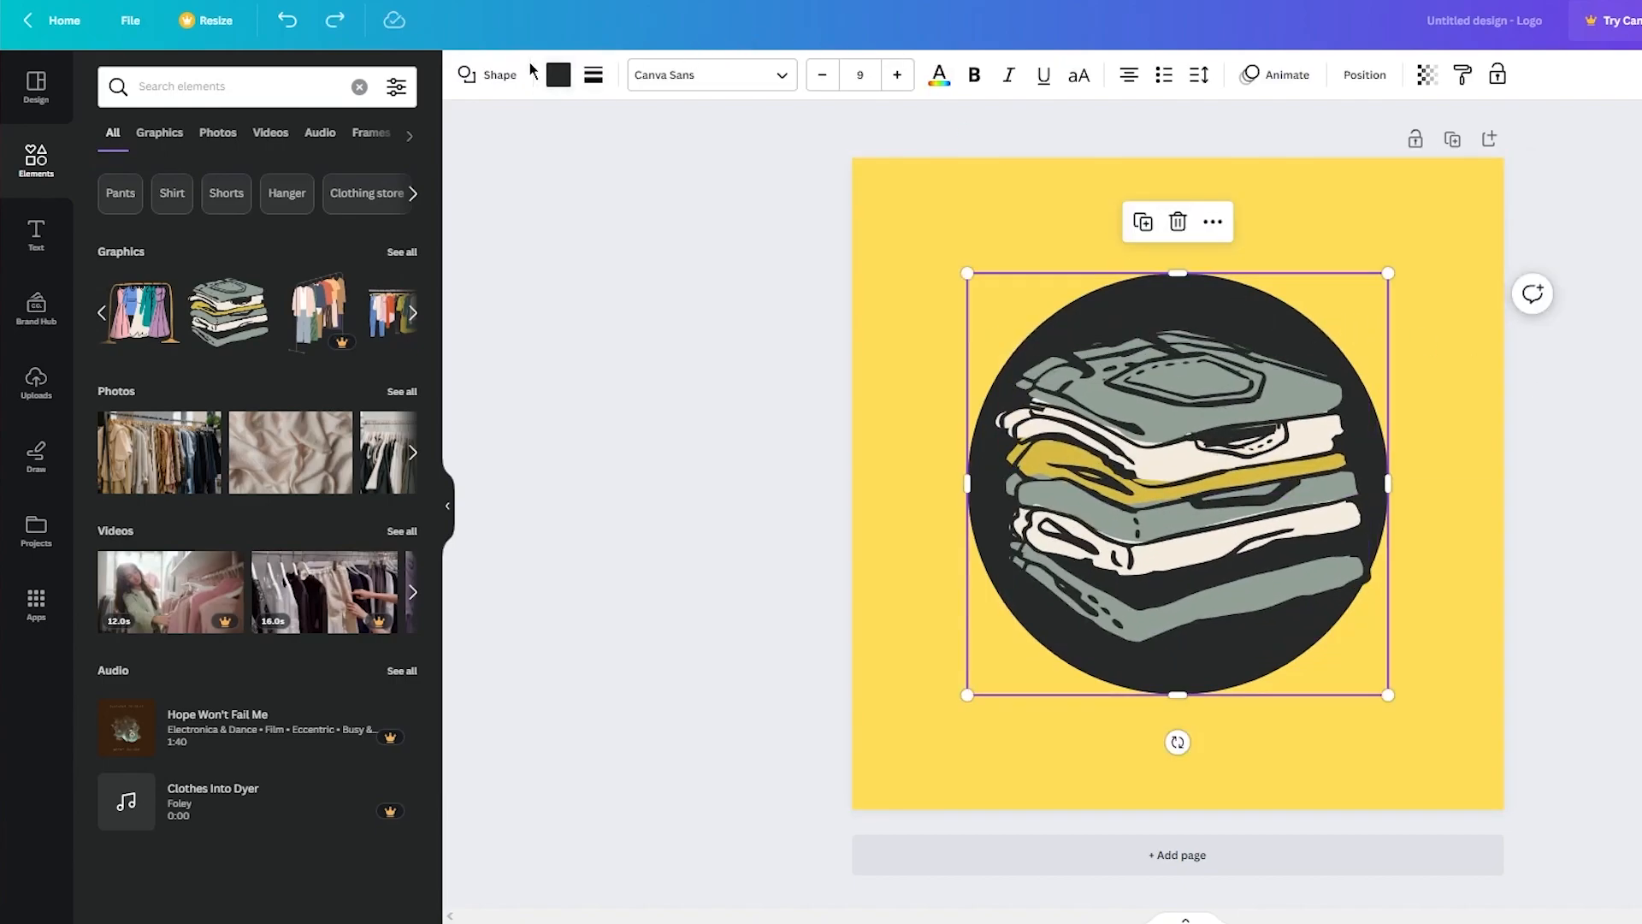
left_click(1323, 239)
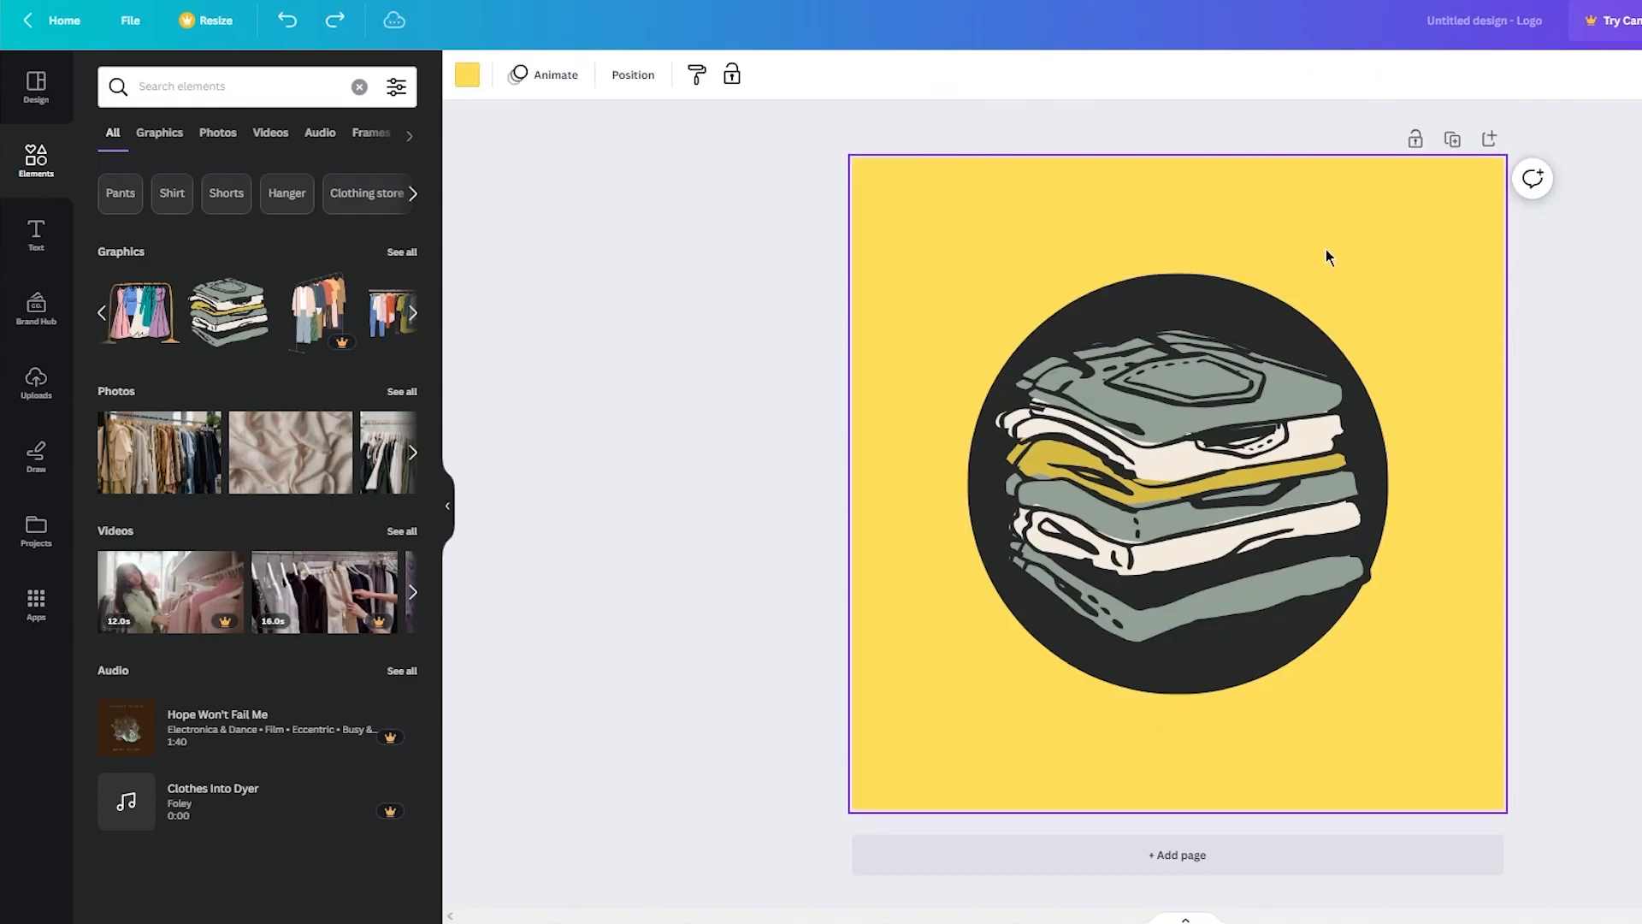
left_click(1291, 308)
left_click(558, 74)
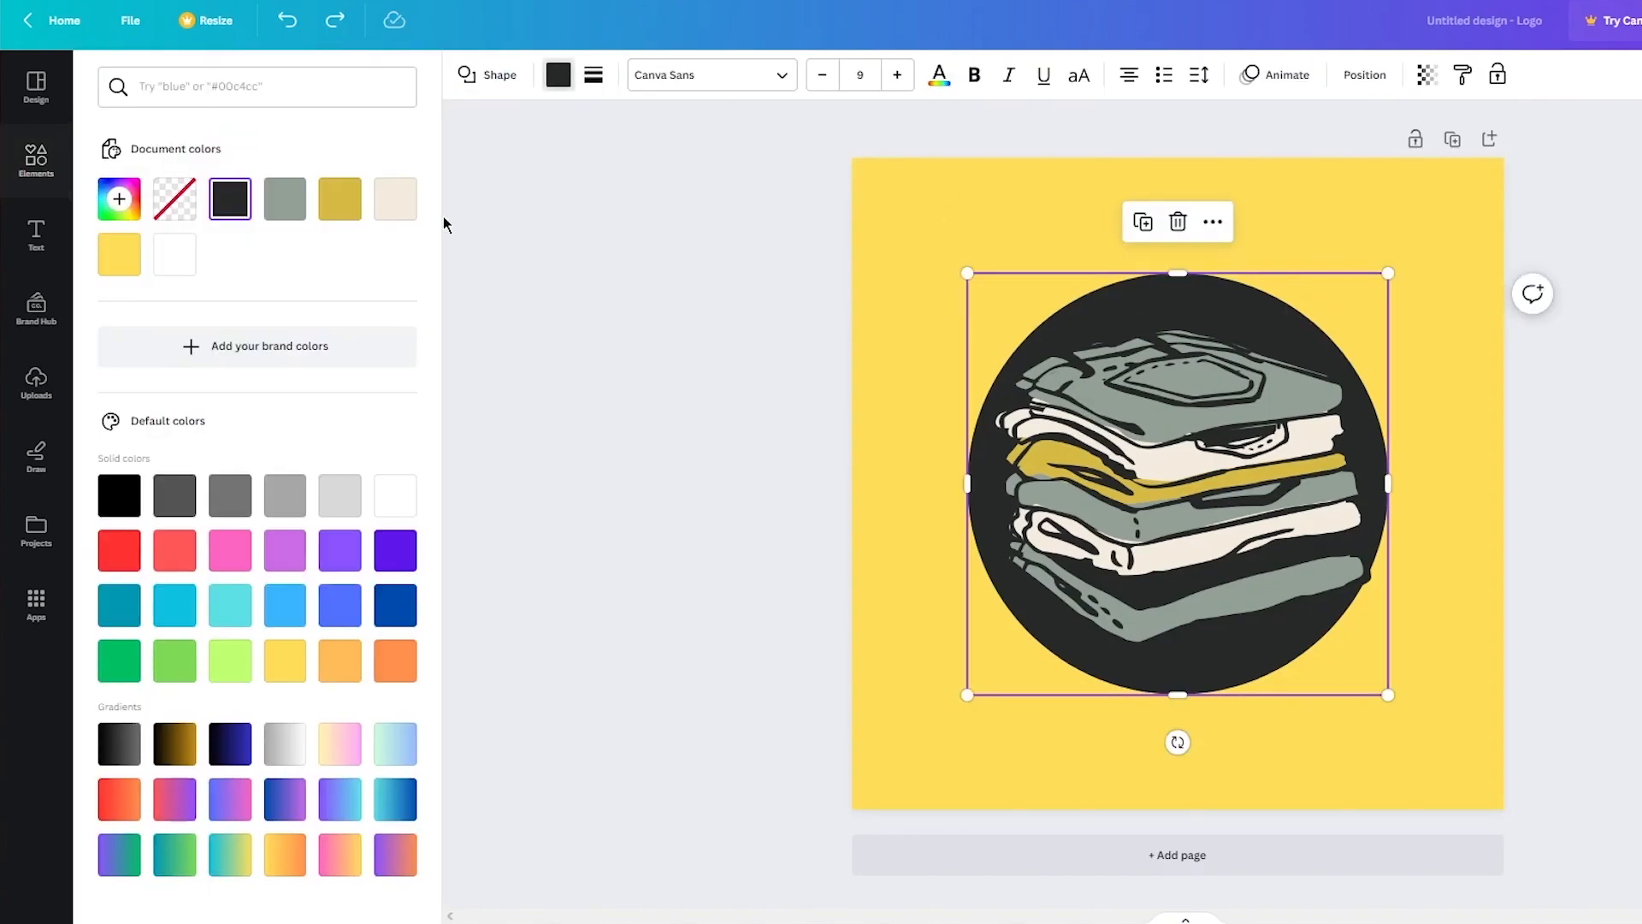
left_click(395, 198)
left_click(174, 260)
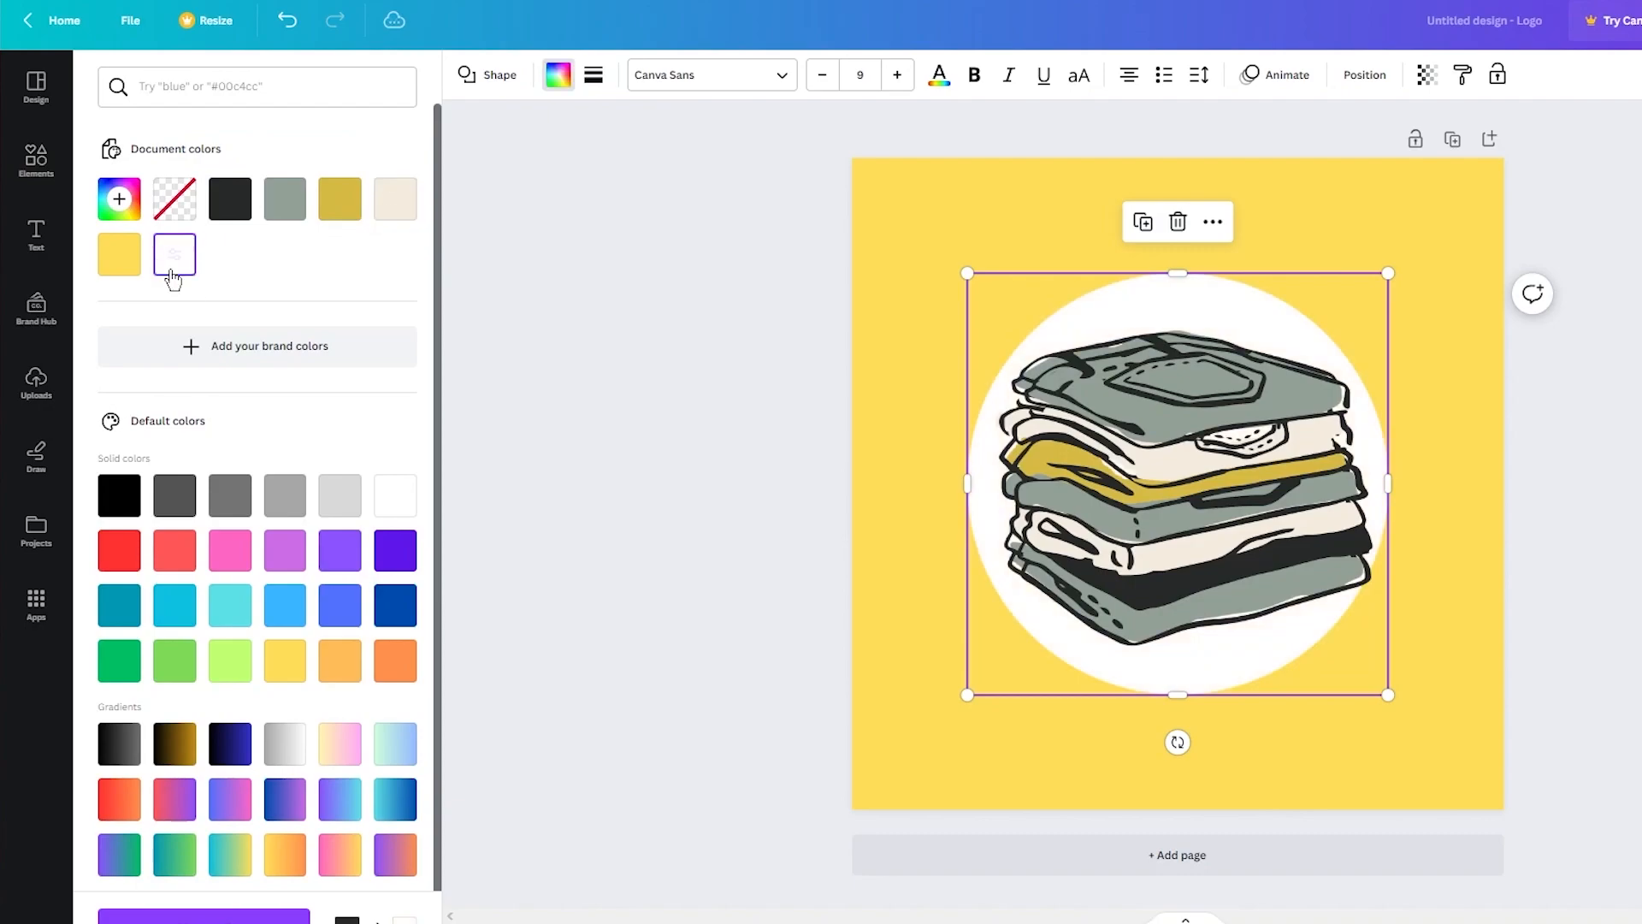
left_click(244, 213)
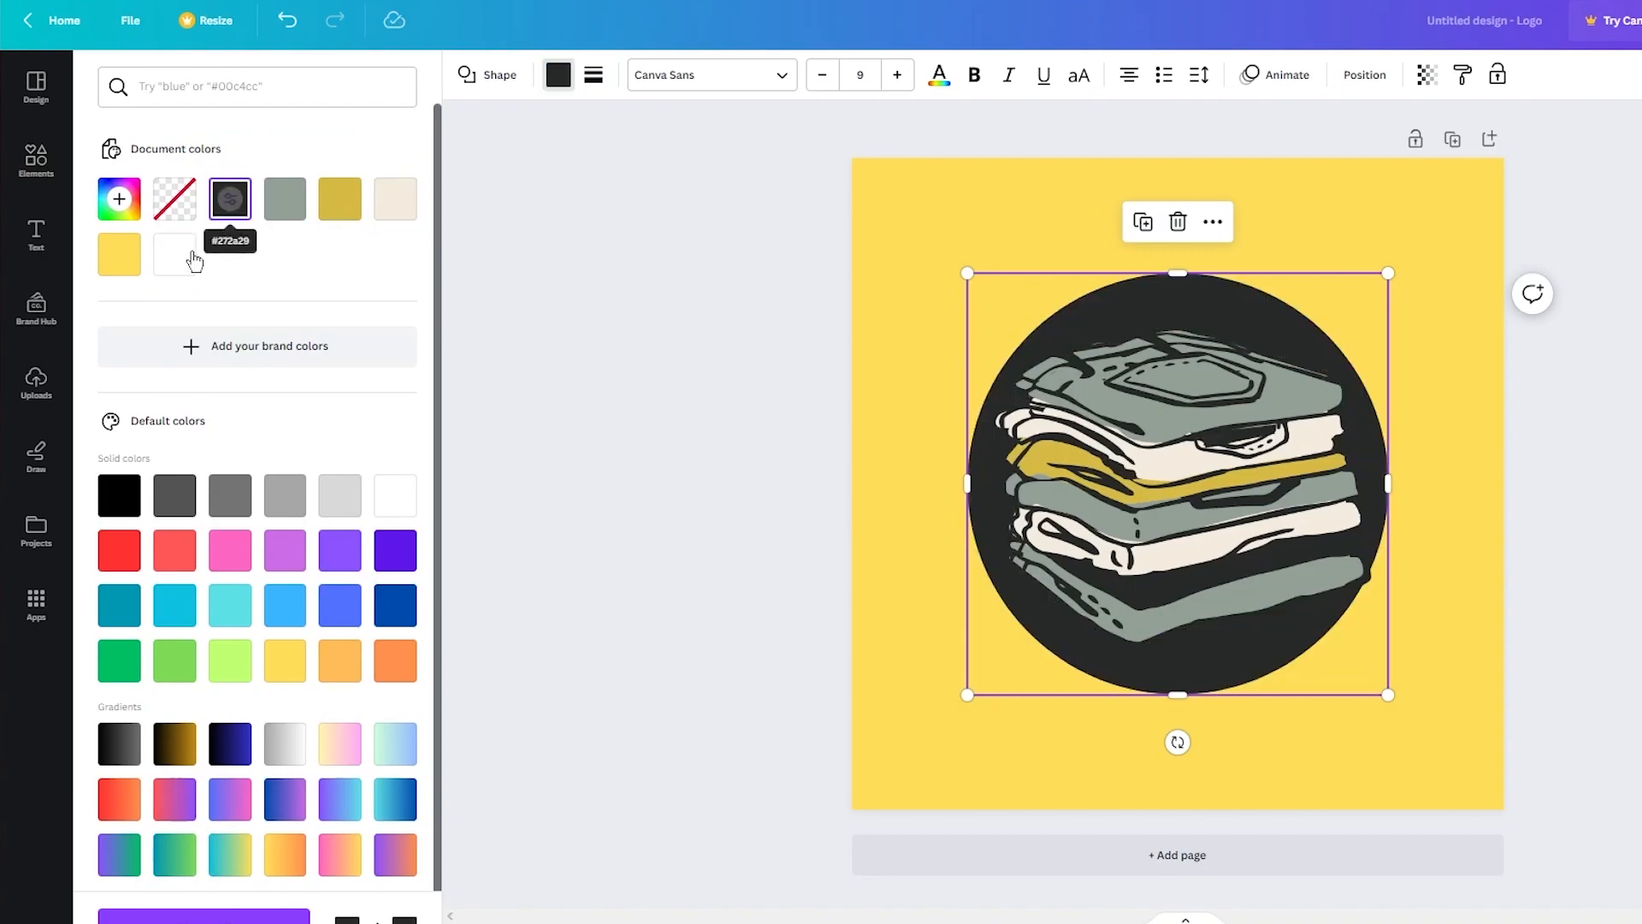
left_click(175, 254)
left_click(244, 217)
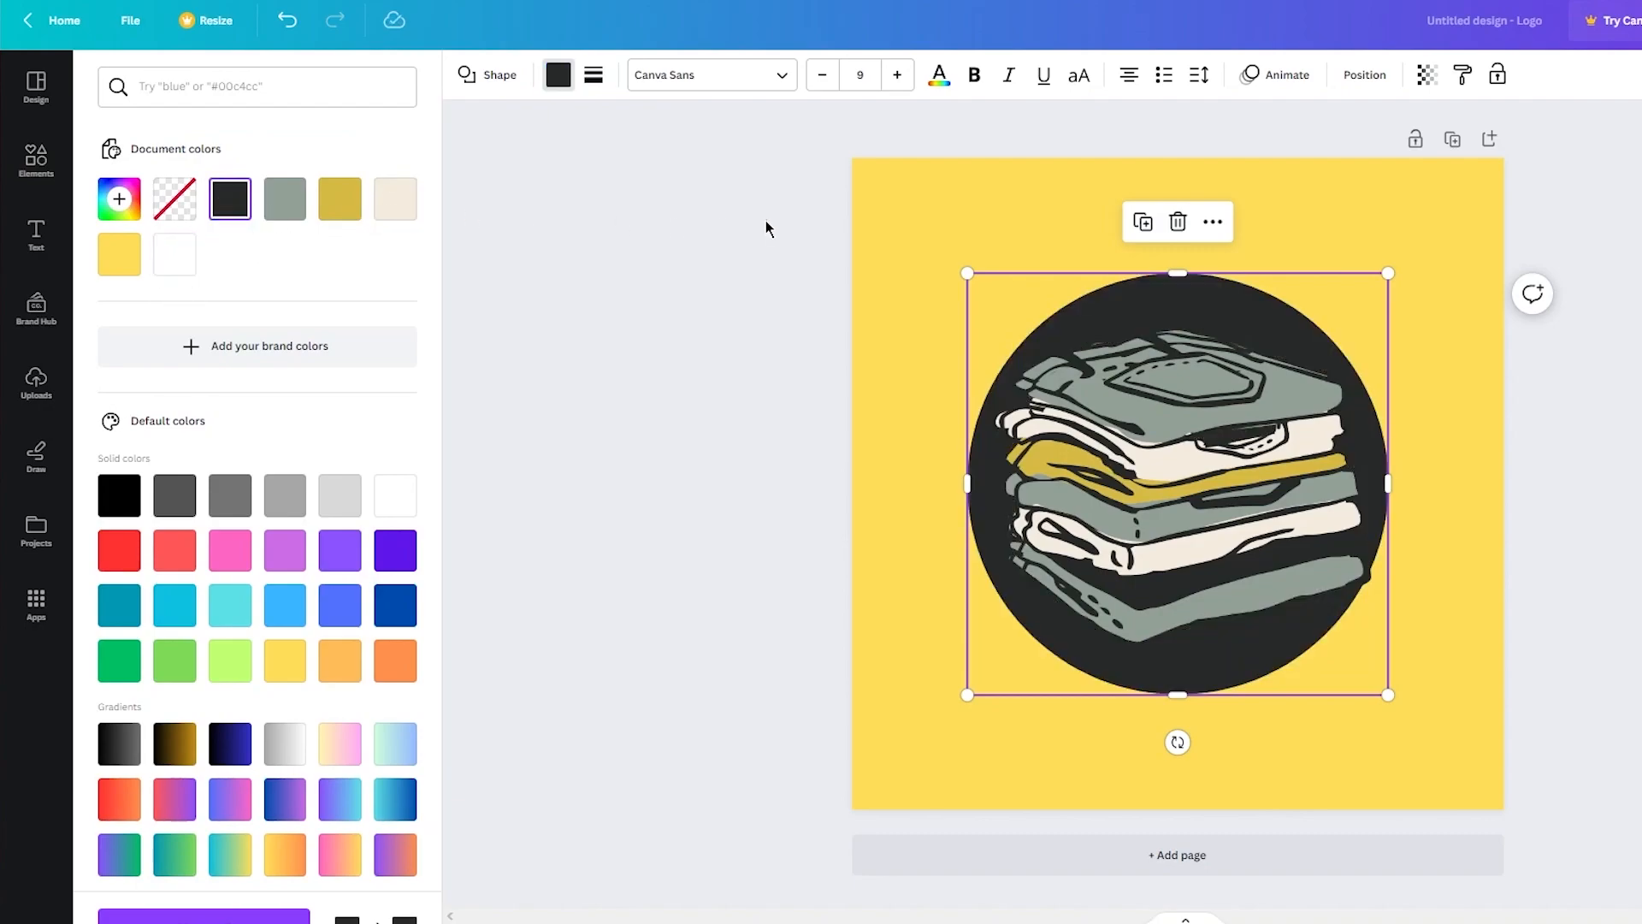
left_click(764, 220)
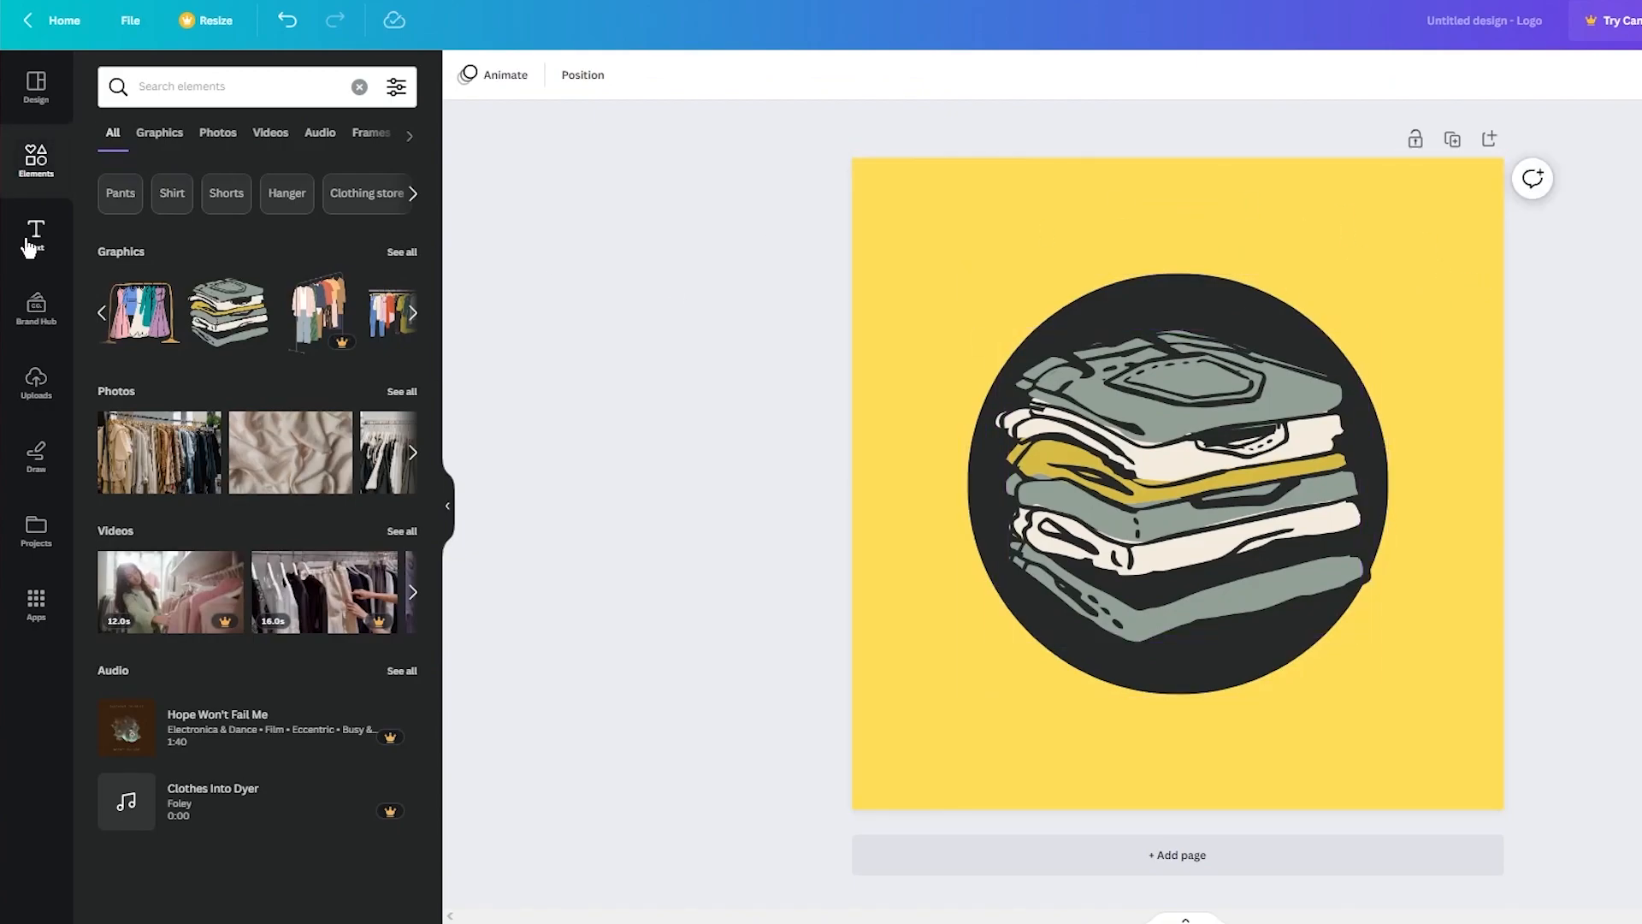
Add the "Wild SALE UP TO 50% OFF!" font combination to the design and place it over the circle graphic.
left_click(32, 235)
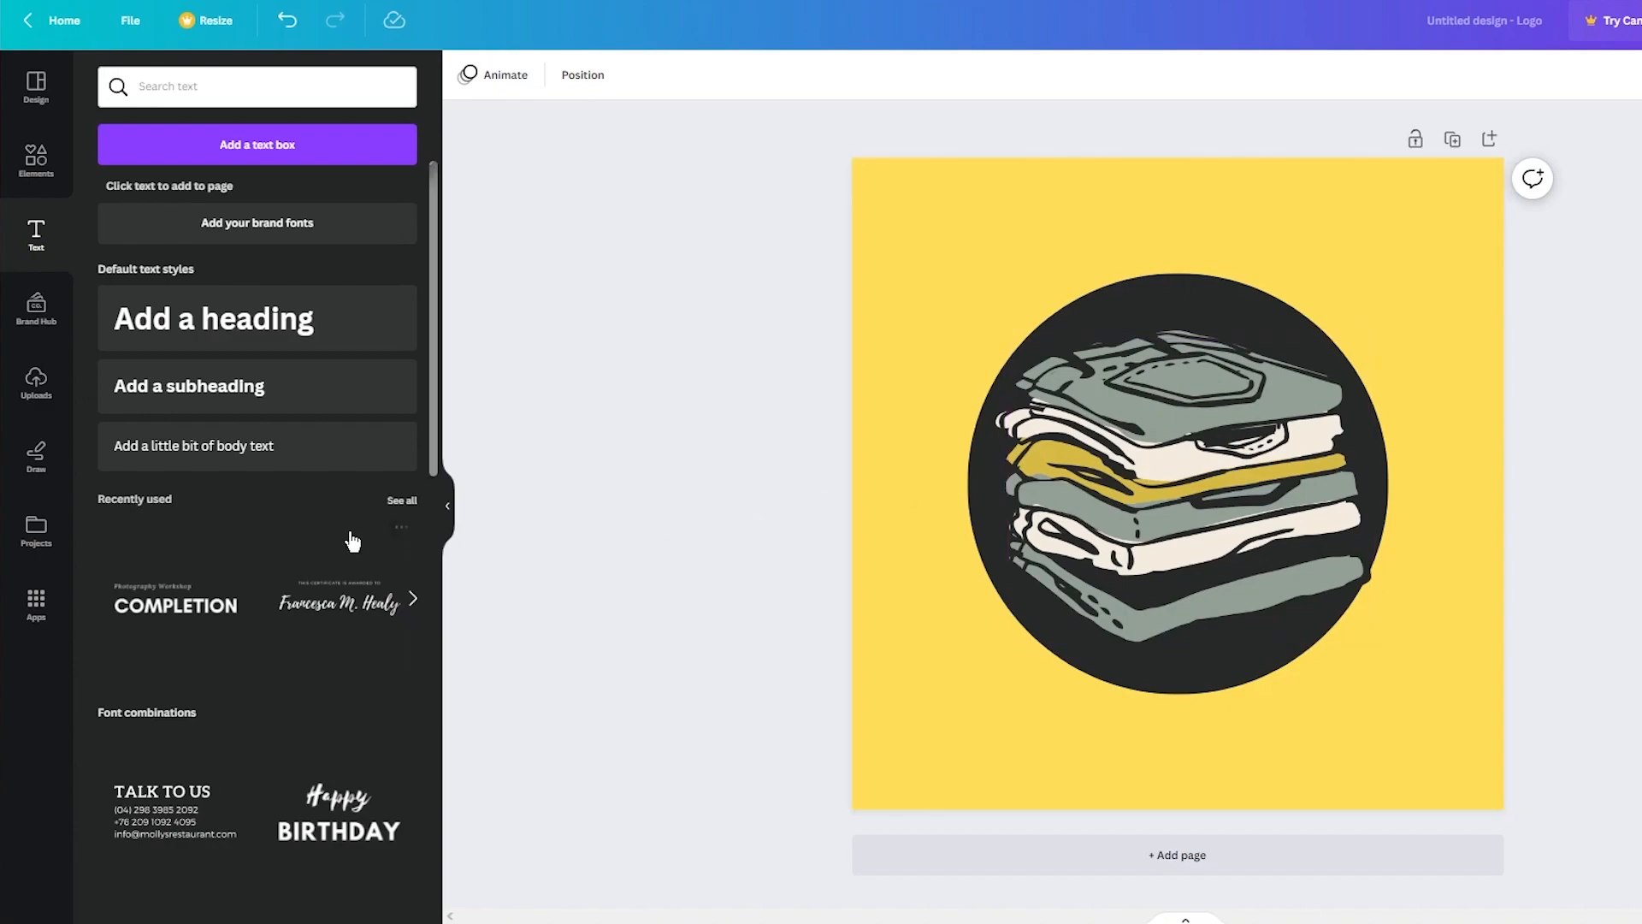
scroll(236, 550, "down", 5)
scroll(243, 556, "up", 4)
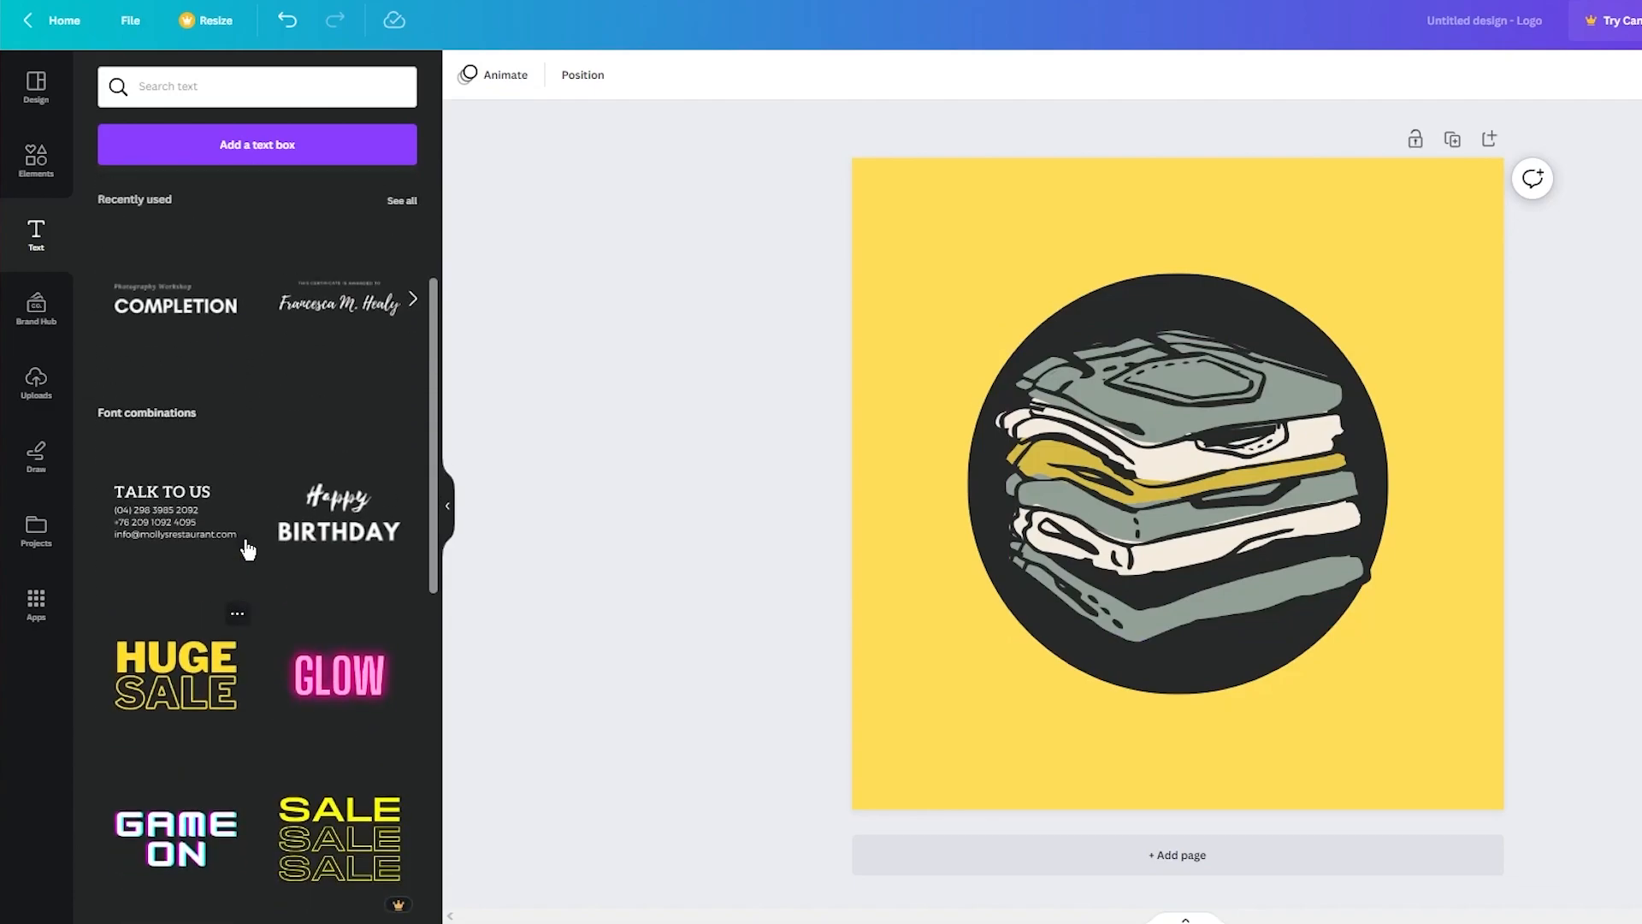
scroll(259, 541, "down", 18)
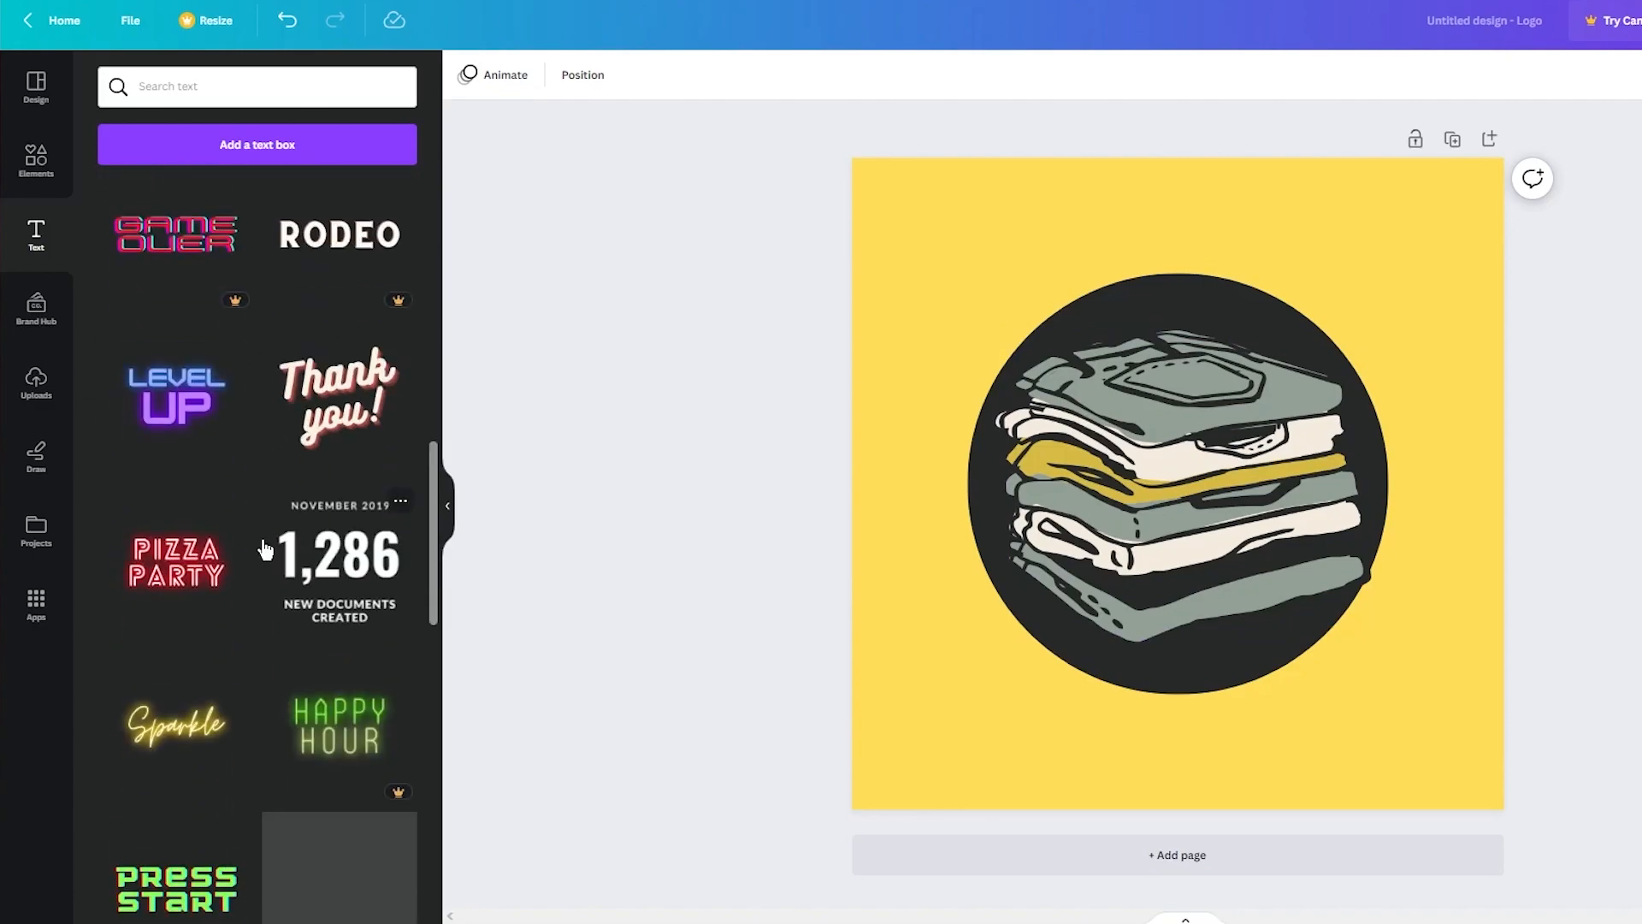
scroll(240, 492, "down", 13)
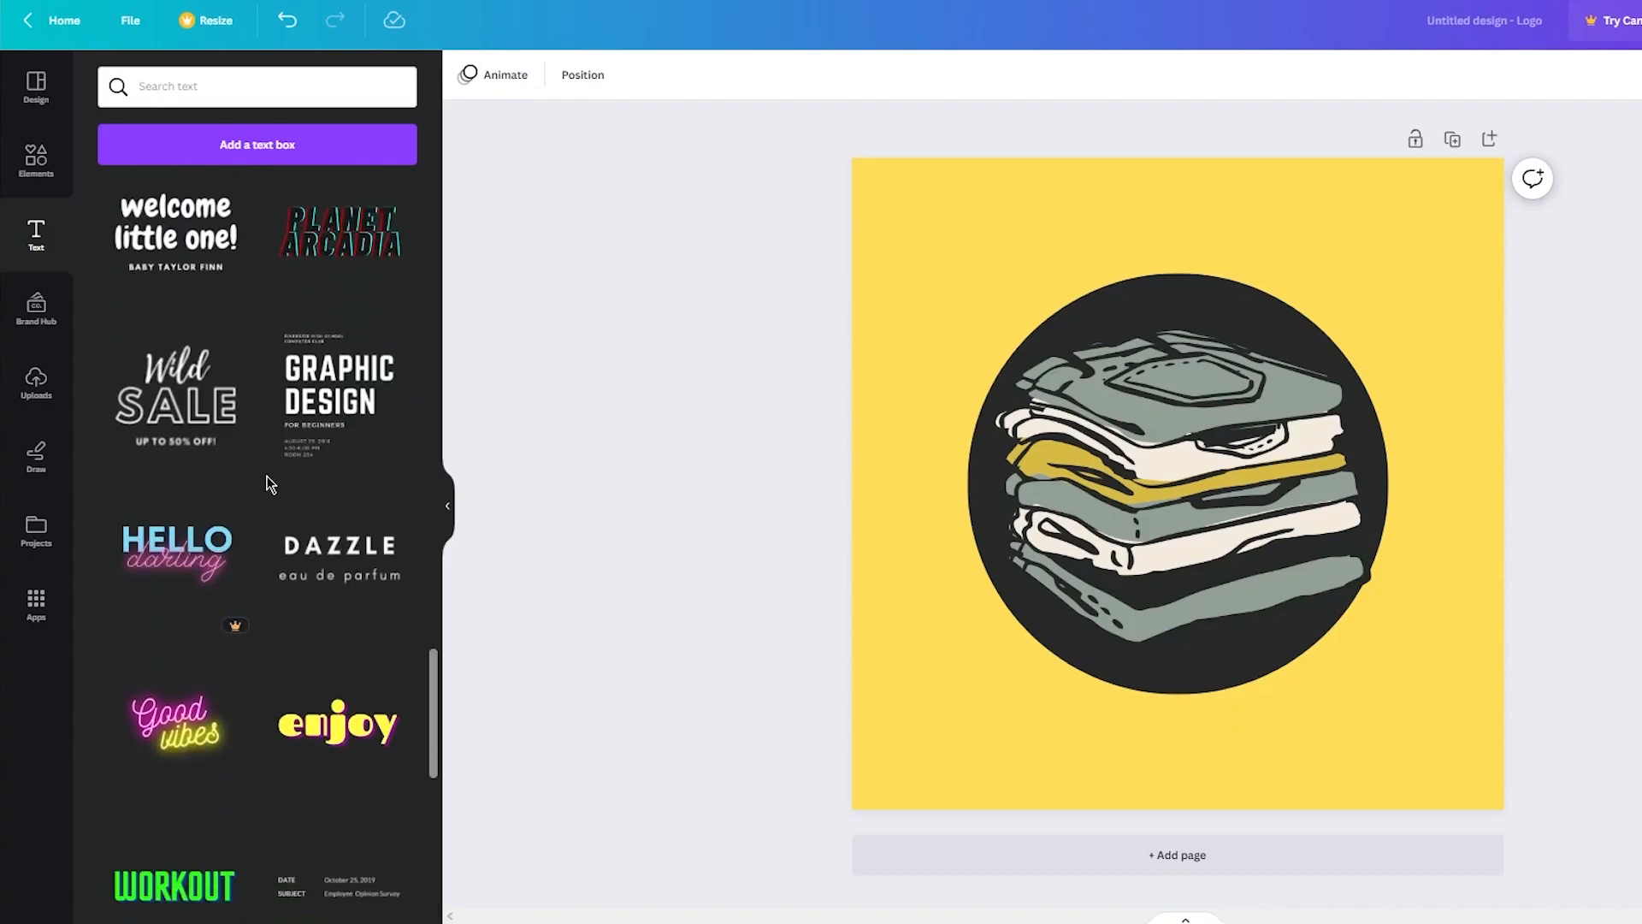
left_click(203, 396)
left_click_drag(1229, 503, 1225, 748)
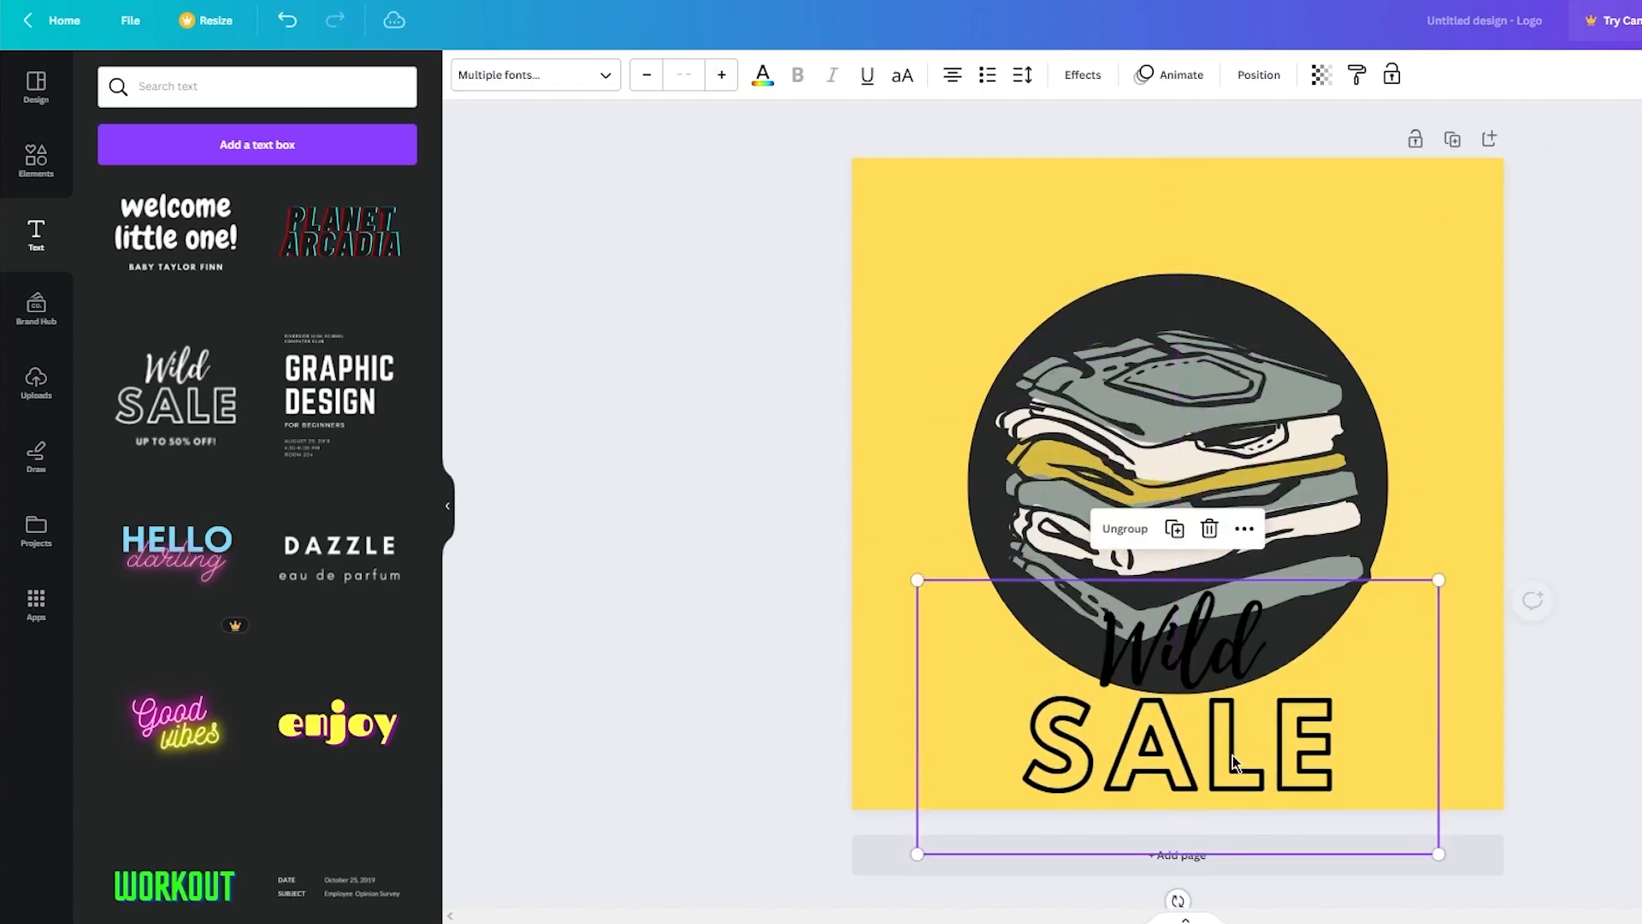
left_click_drag(1299, 690, 1330, 376)
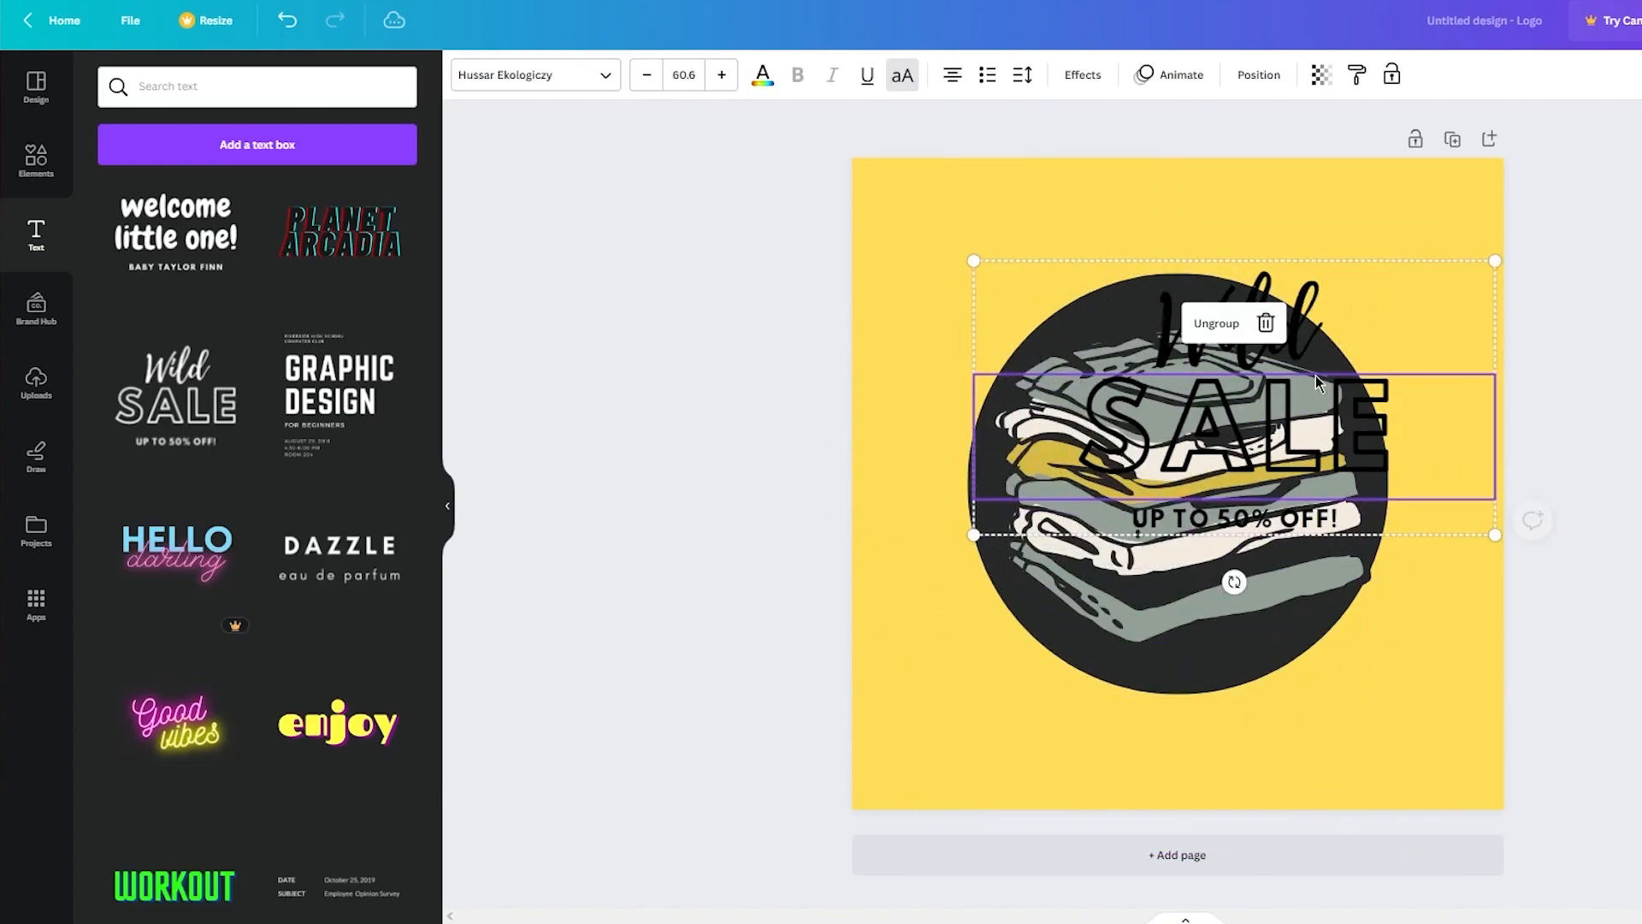
Replace the word "Wild" in the font combination with "John's Clothing".
double_click(1321, 331)
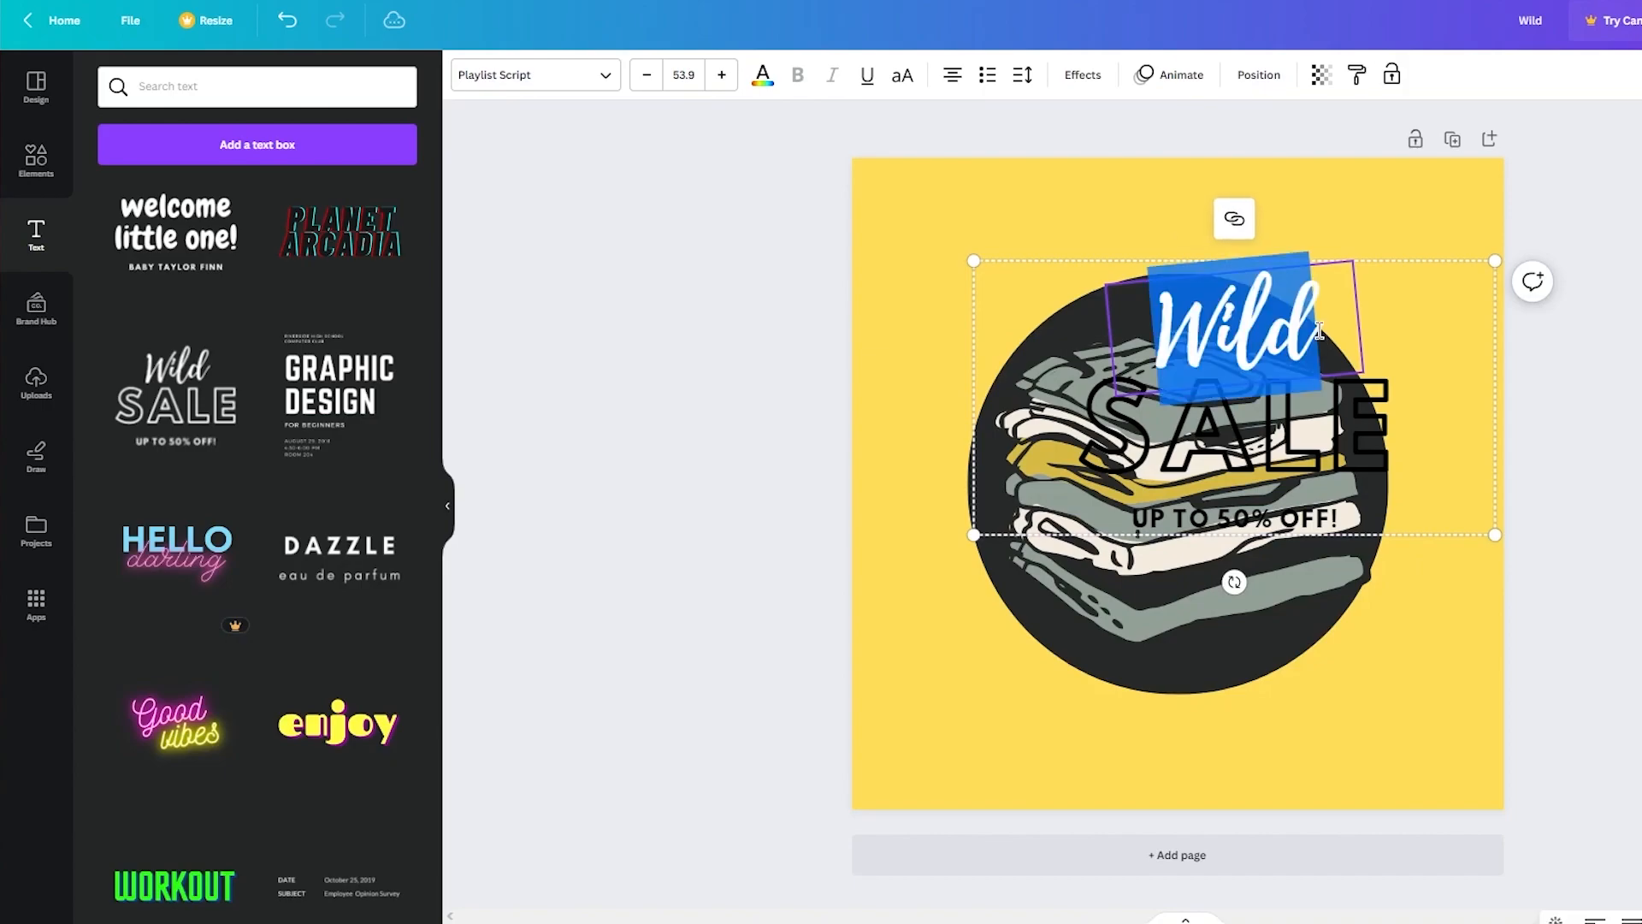
type("Jo")
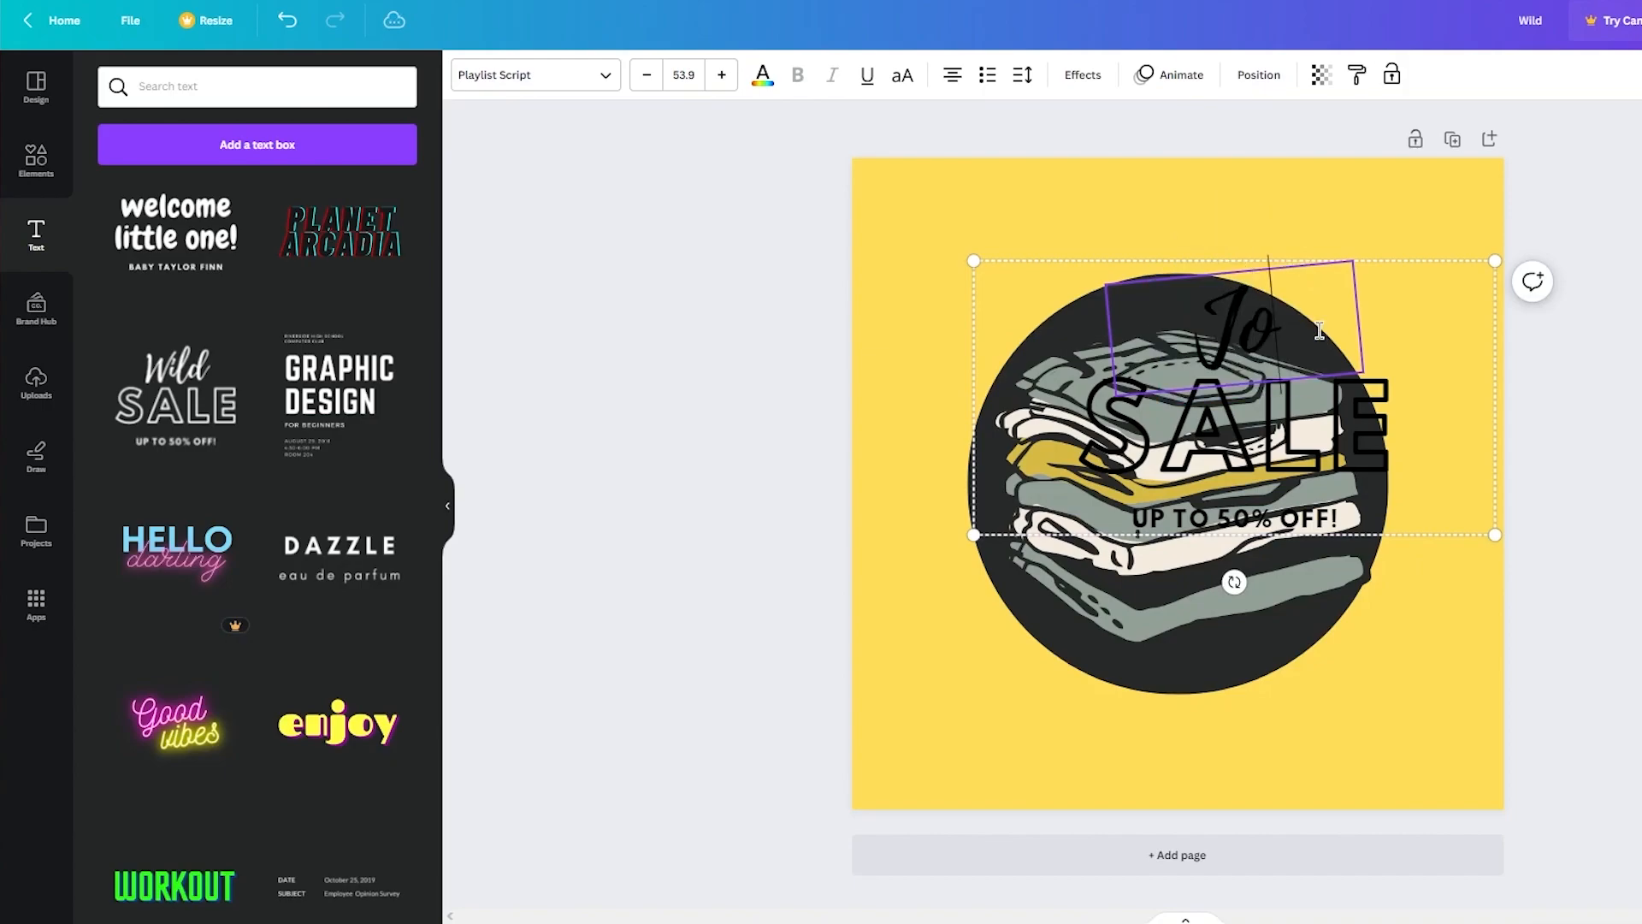
type("hn's Clothing")
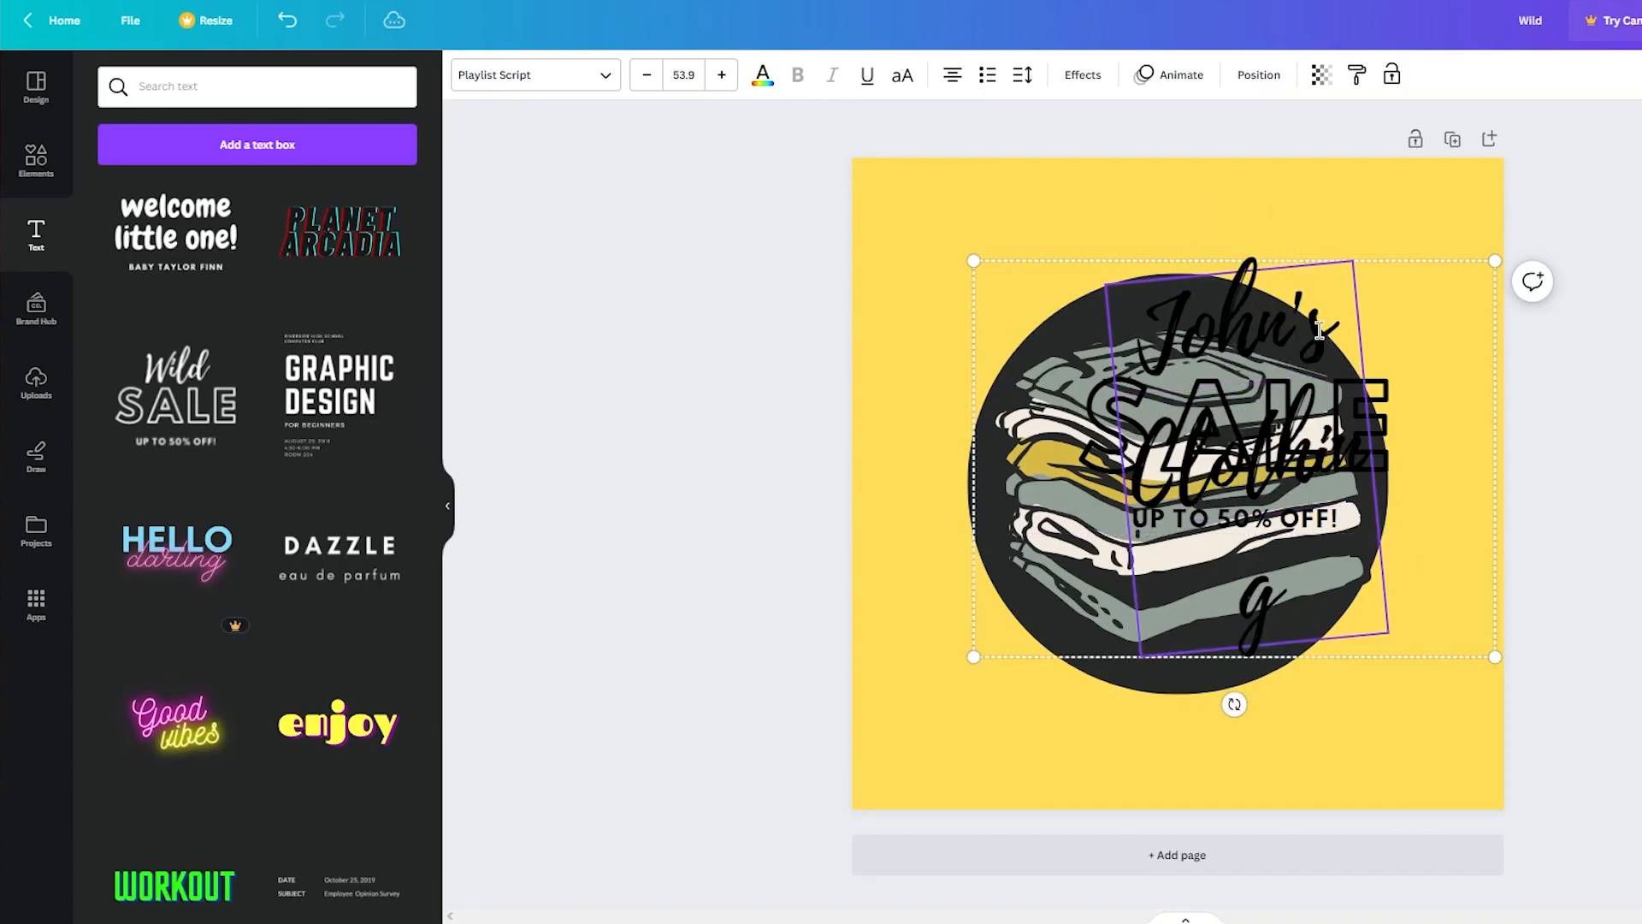
Ungroup the font combination, moving the John's Clothing text towards the page top and SALE and UP TO 50% OFF! to the page bottom.
left_click_drag(1244, 371, 1162, 367)
key("ctrl+shift+g")
left_click_drag(1243, 438, 1106, 198)
left_click(1576, 473)
left_click(1219, 468)
left_click_drag(1180, 427, 1182, 711)
left_click_drag(1238, 523, 1248, 778)
left_click(1567, 763)
Widen the John's Clothing text box to fit one line, and shrink and place the title centred above the circle.
left_click_drag(1082, 229, 1190, 303)
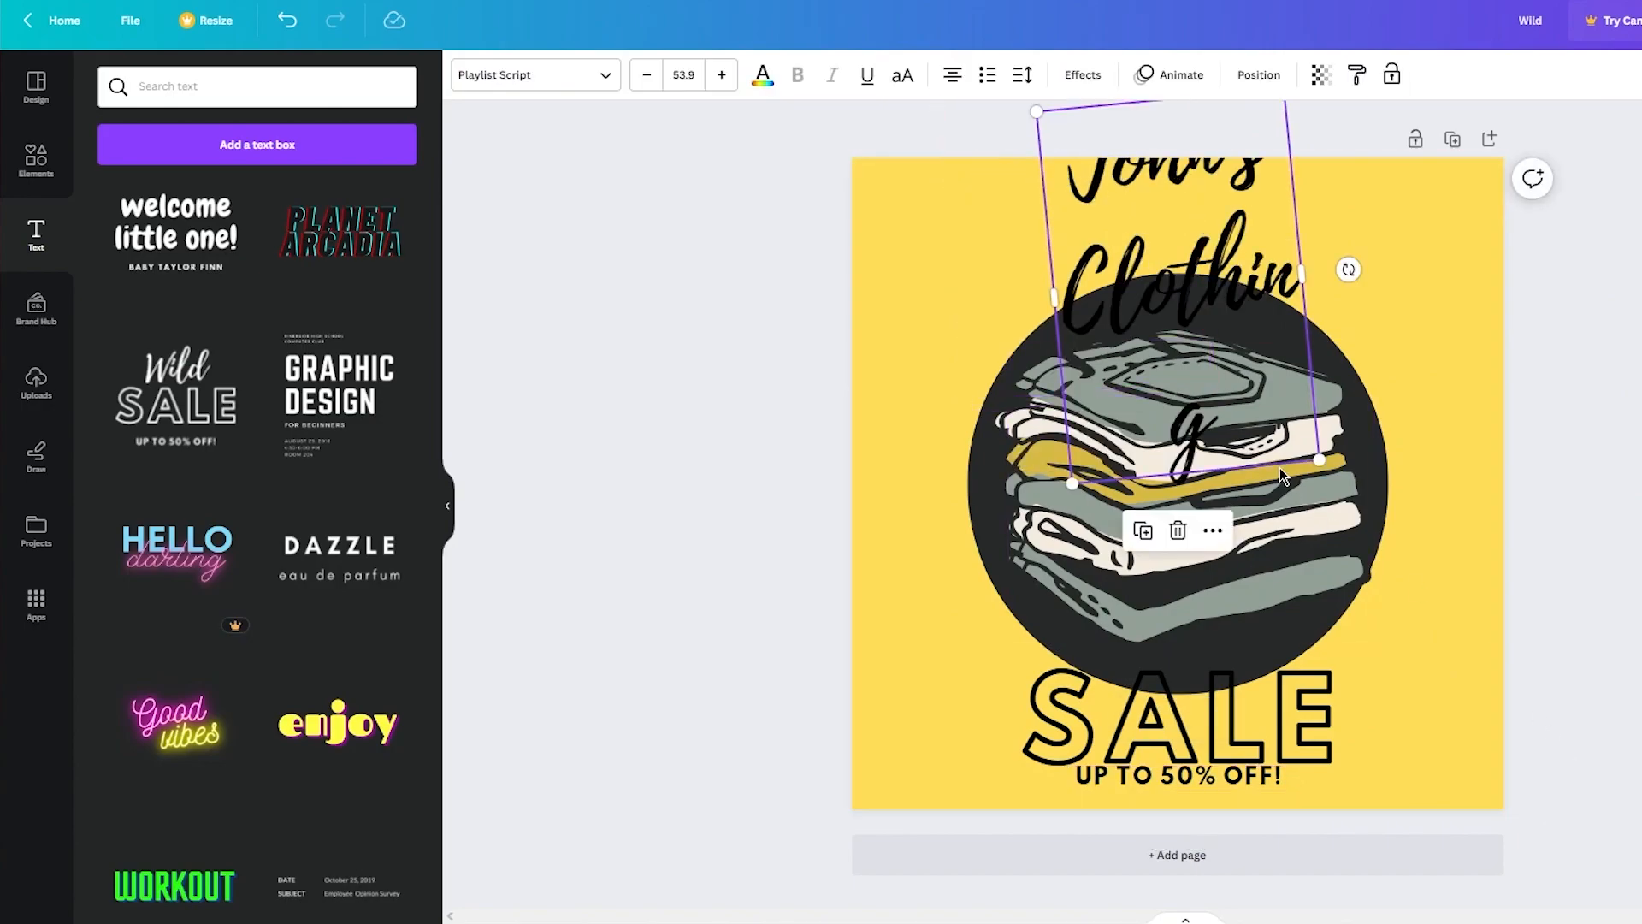
left_click_drag(1308, 299, 1586, 298)
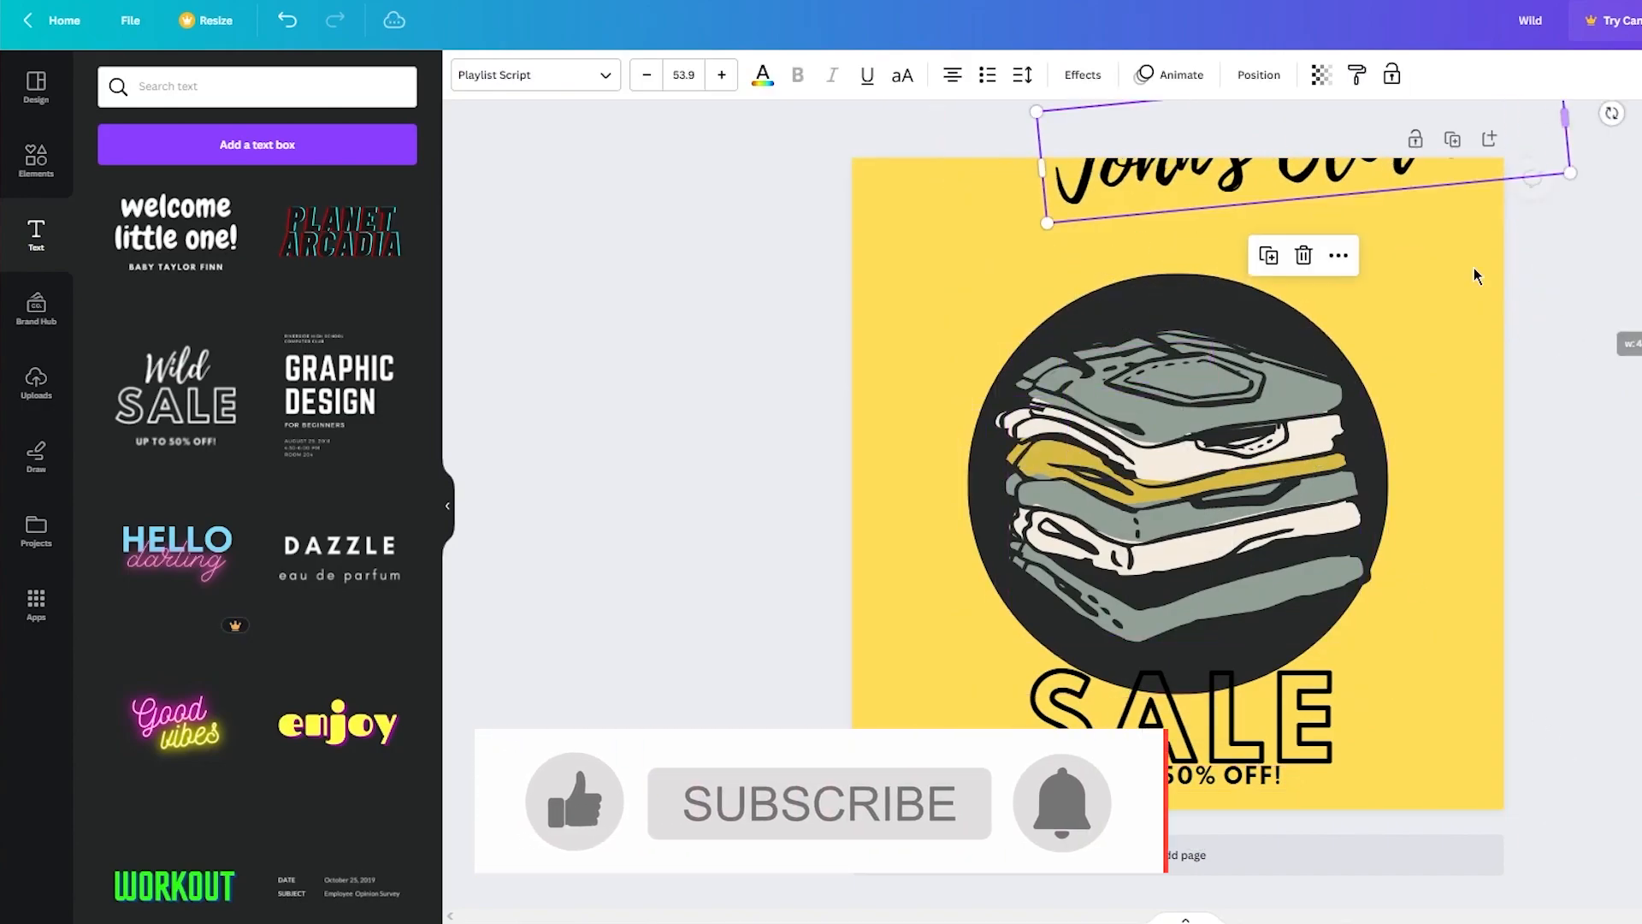
left_click_drag(1316, 182, 1194, 256)
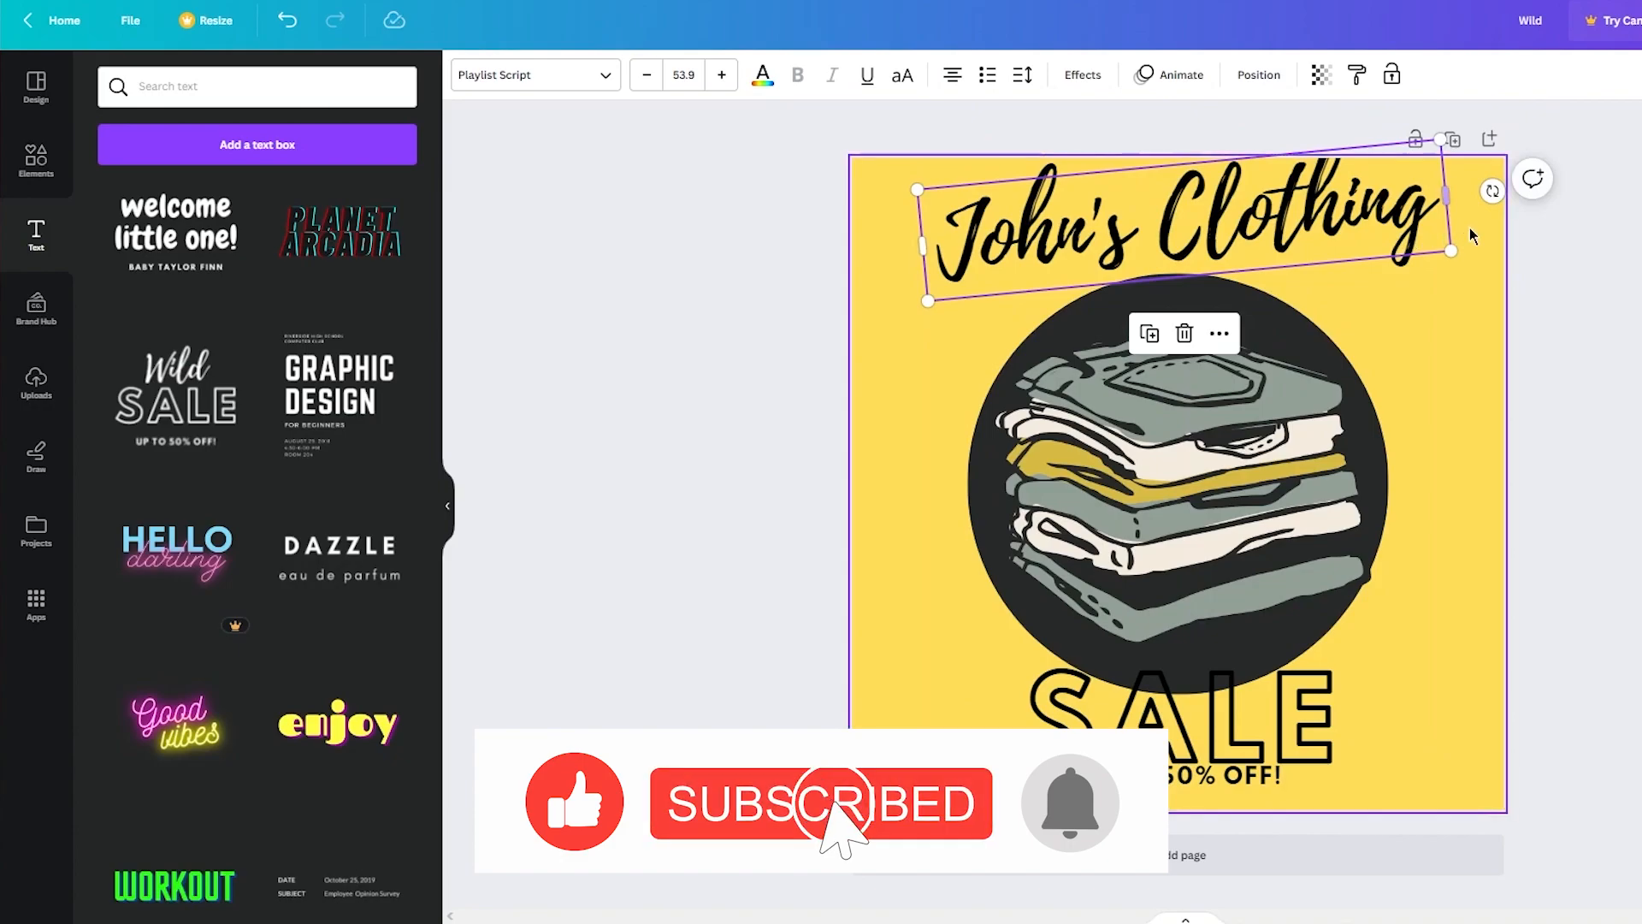
left_click_drag(1445, 144, 1362, 168)
left_click(1619, 318)
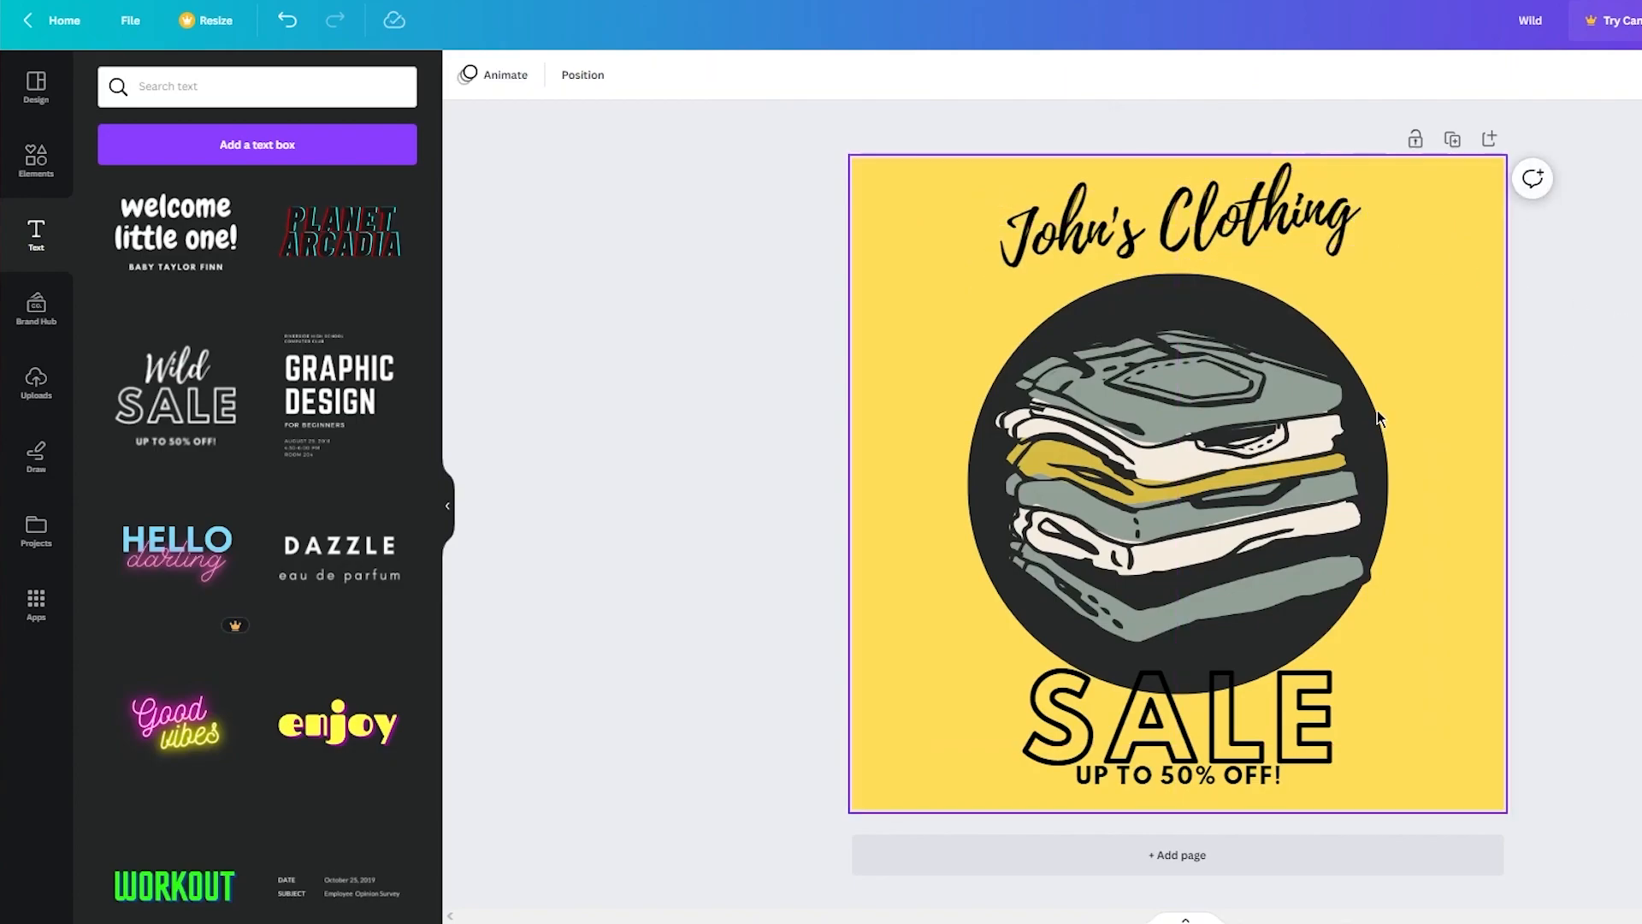
Shrink the SALE text and centre it between the circle and the UP TO 50% OFF! line.
left_click(1337, 726)
left_click_drag(1438, 665, 1236, 711)
left_click_drag(1151, 742, 1252, 729)
mouse_move(1222, 780)
left_mouse_down()
mouse_move(1215, 795)
mouse_move(1221, 781)
left_mouse_up()
Try several text effects on both SALE and UP TO 50% OFF!, and apply Shadow with a larger offset.
left_click_drag(1639, 715, 1157, 783)
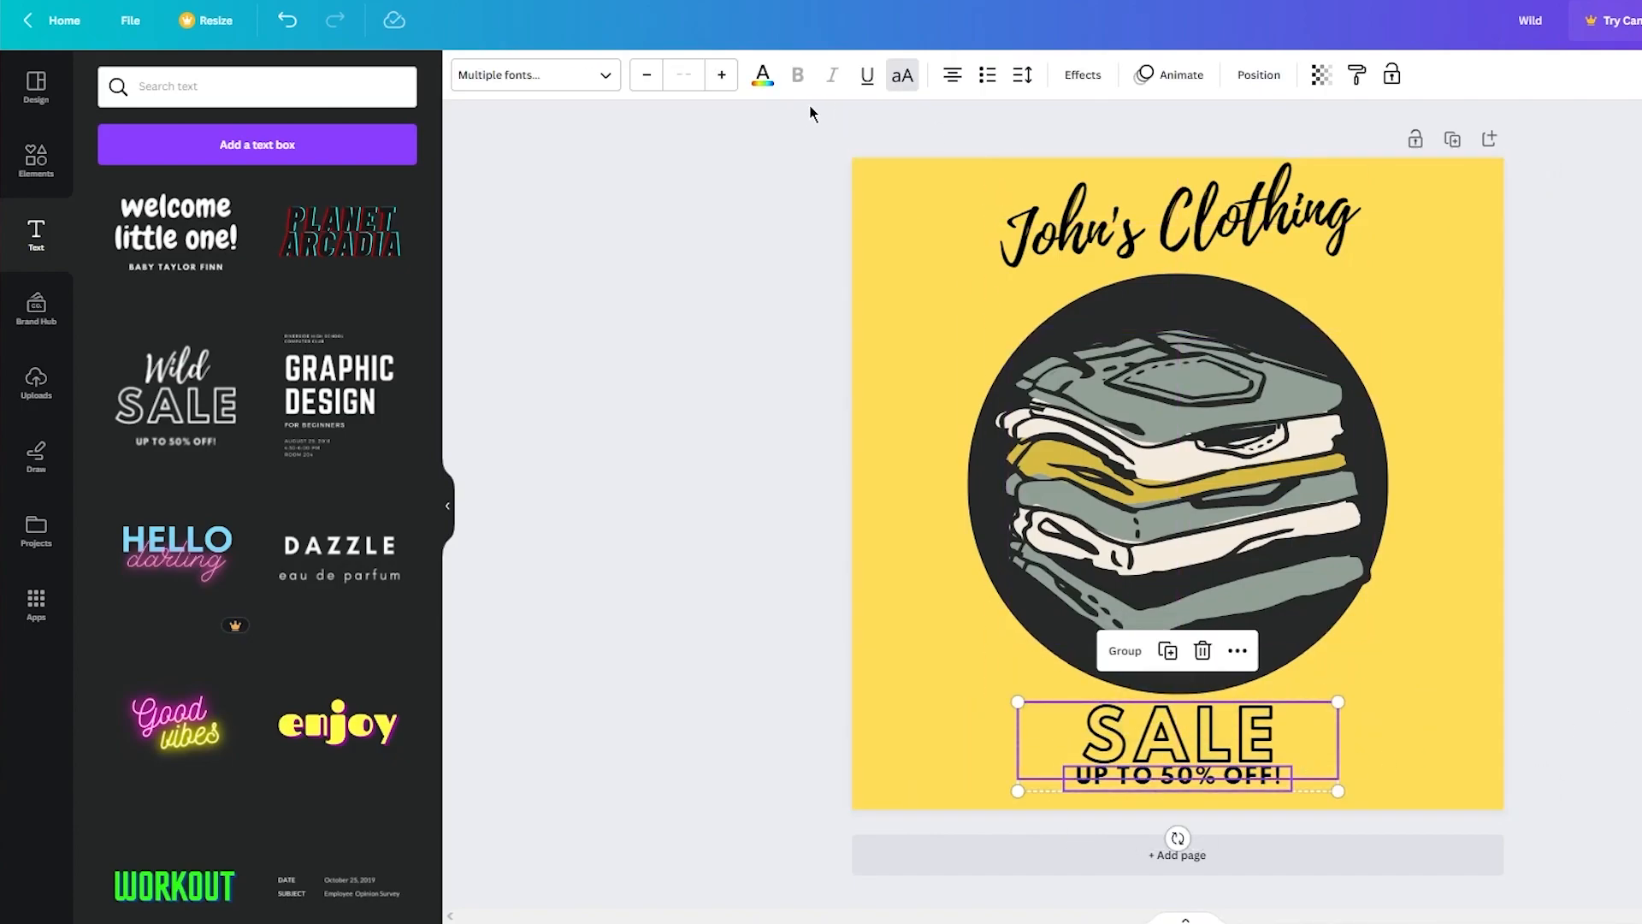
left_click(777, 323)
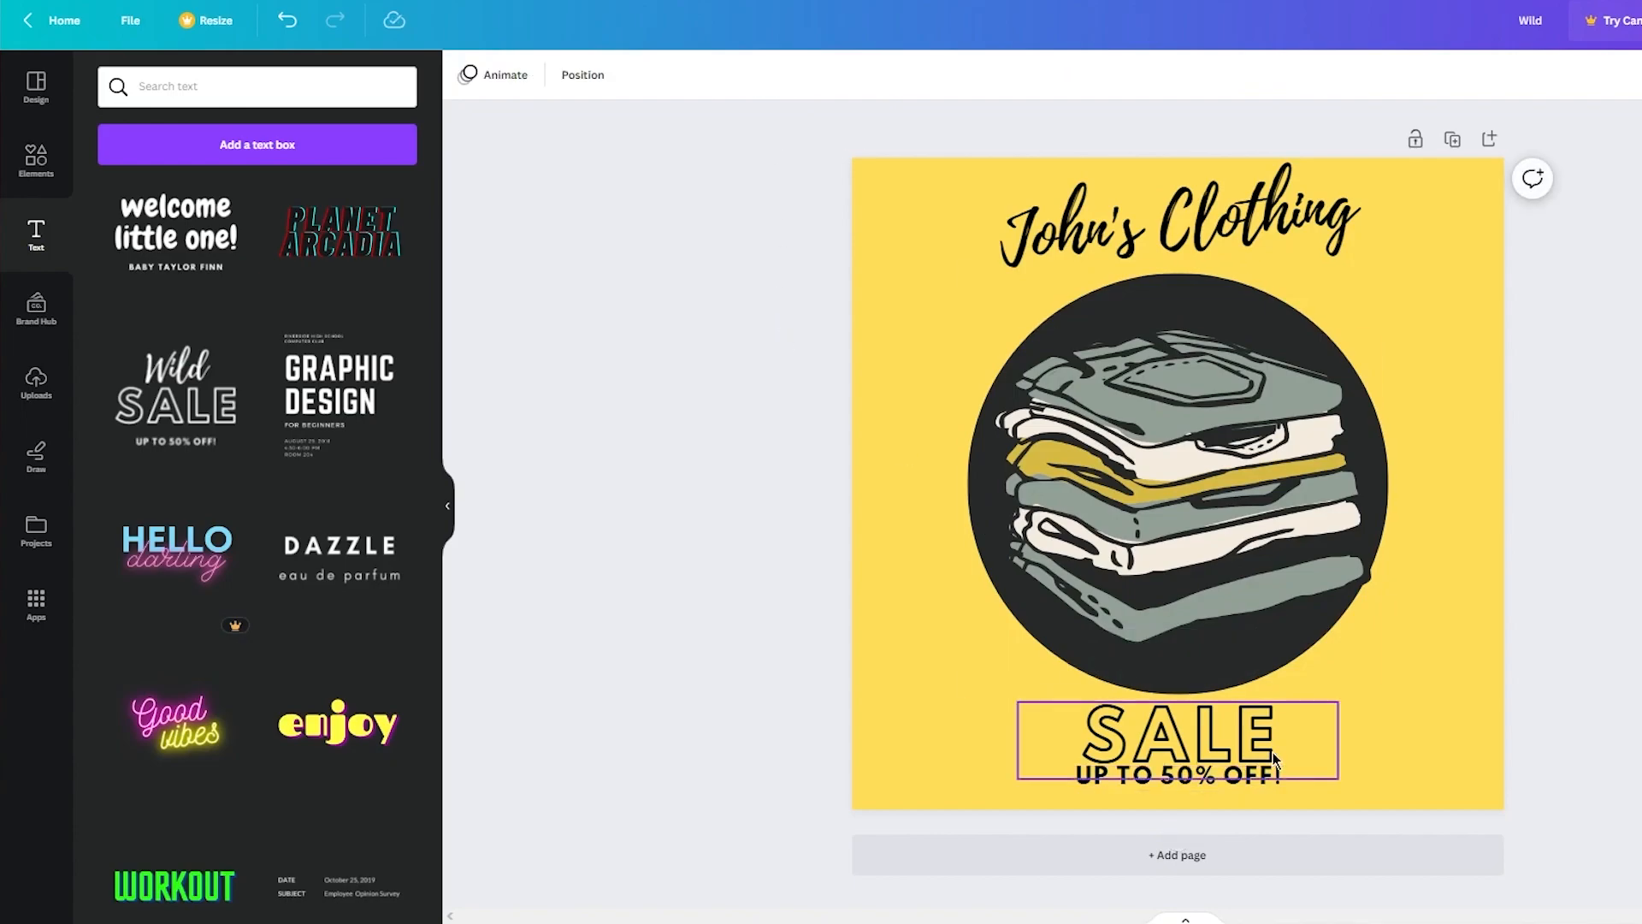
left_click_drag(1373, 739, 1068, 786)
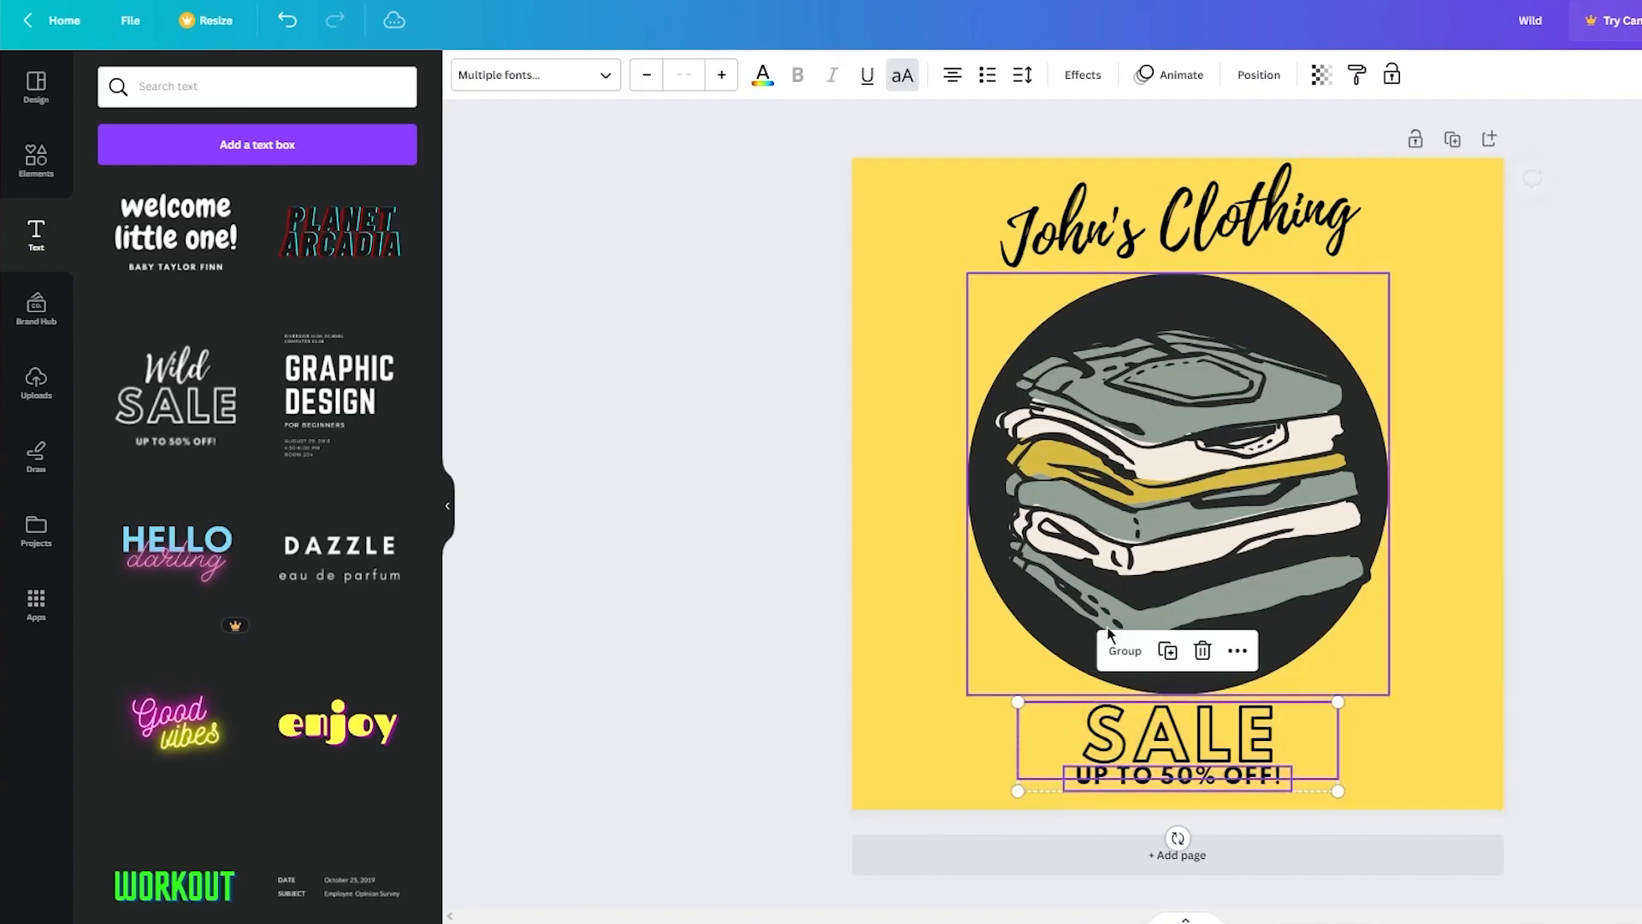
left_click(1083, 75)
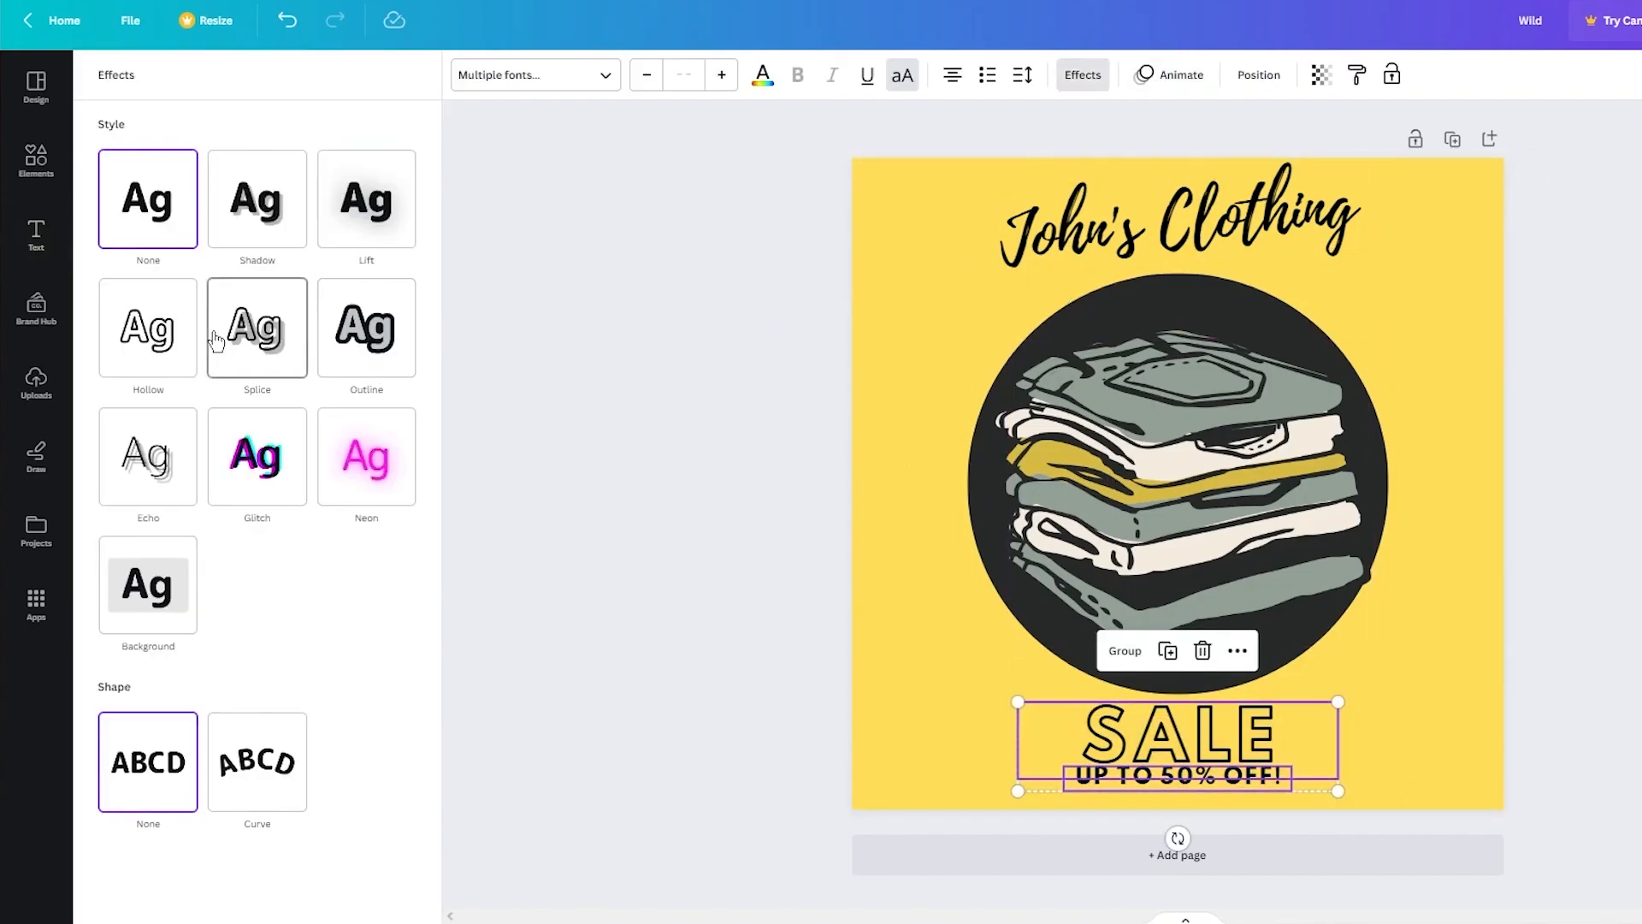
left_click(227, 342)
left_click(378, 349)
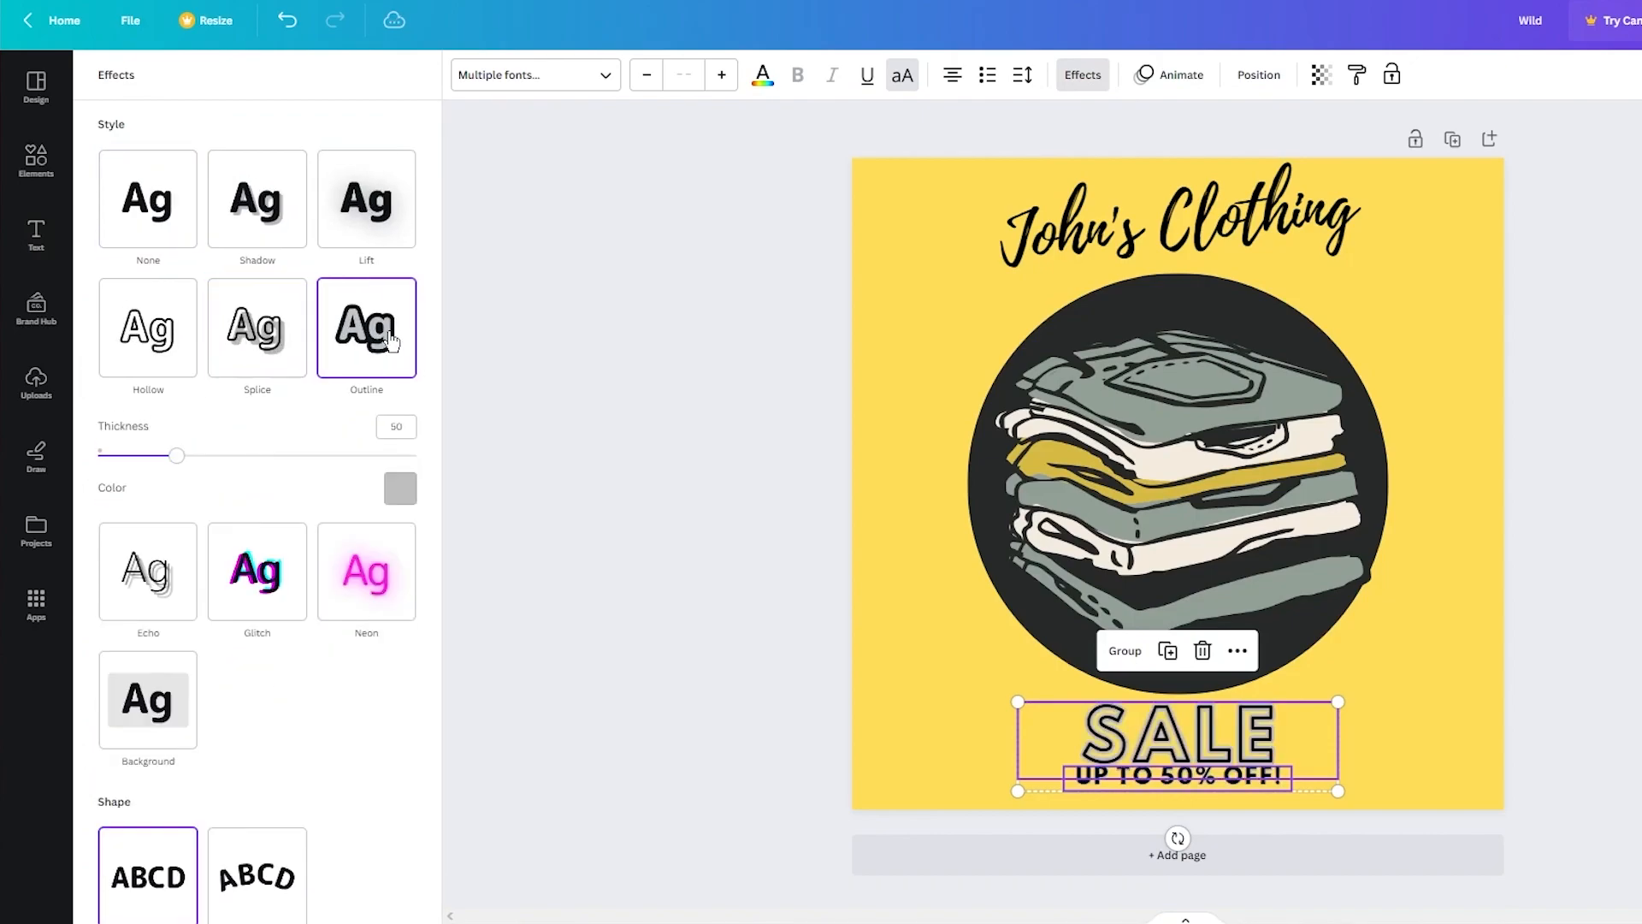
left_click(377, 226)
left_click(259, 221)
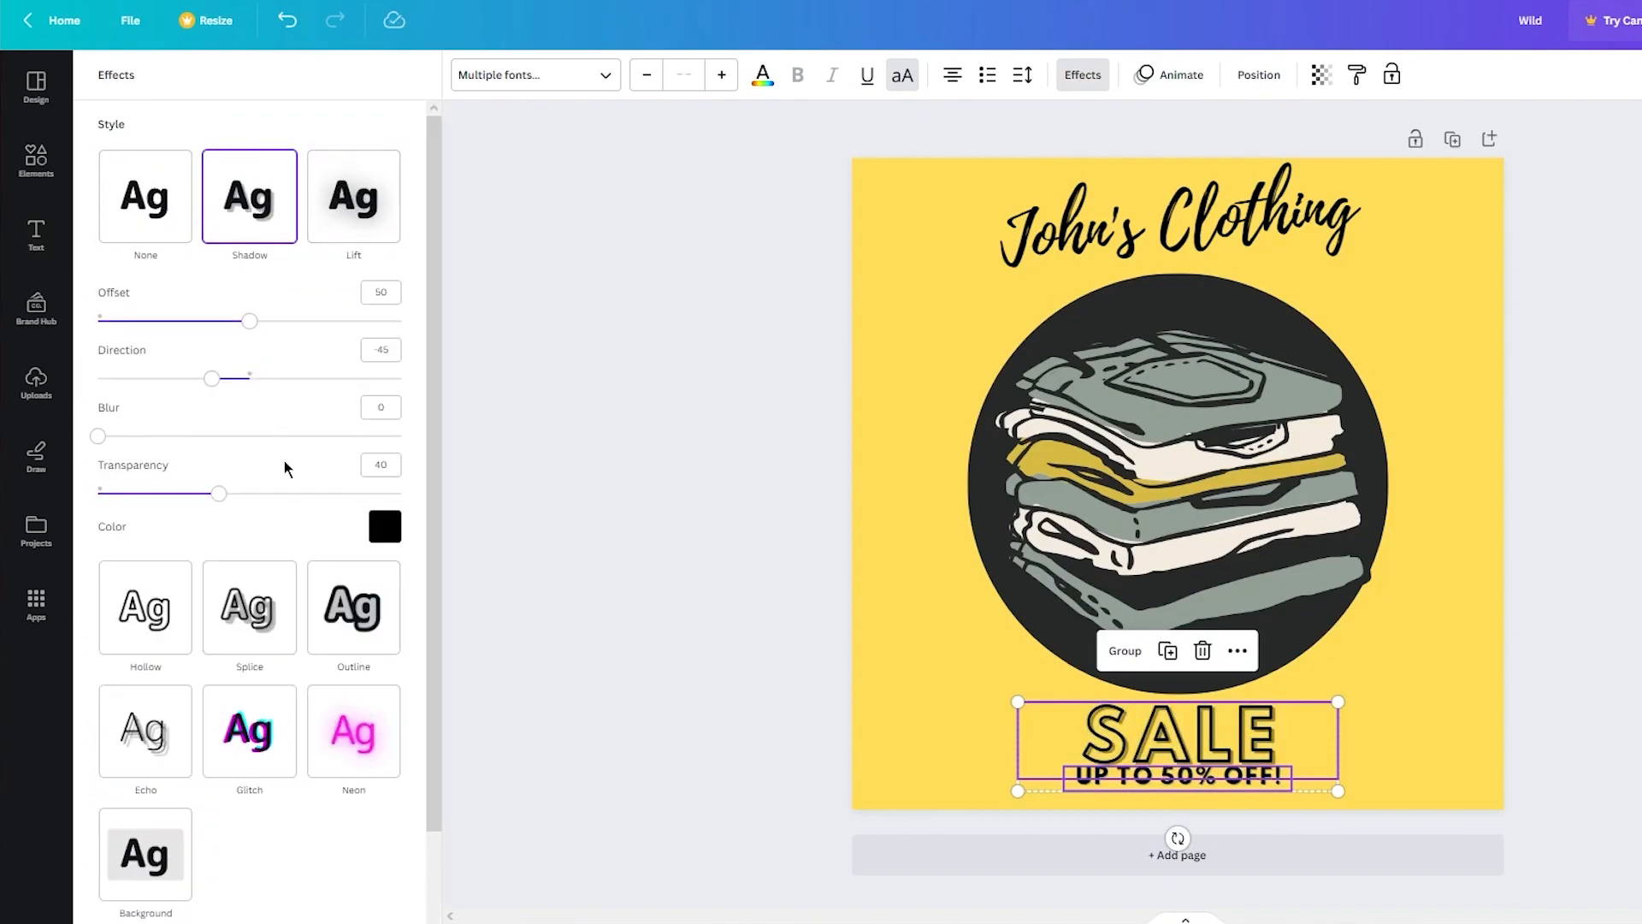
left_click_drag(253, 323, 376, 324)
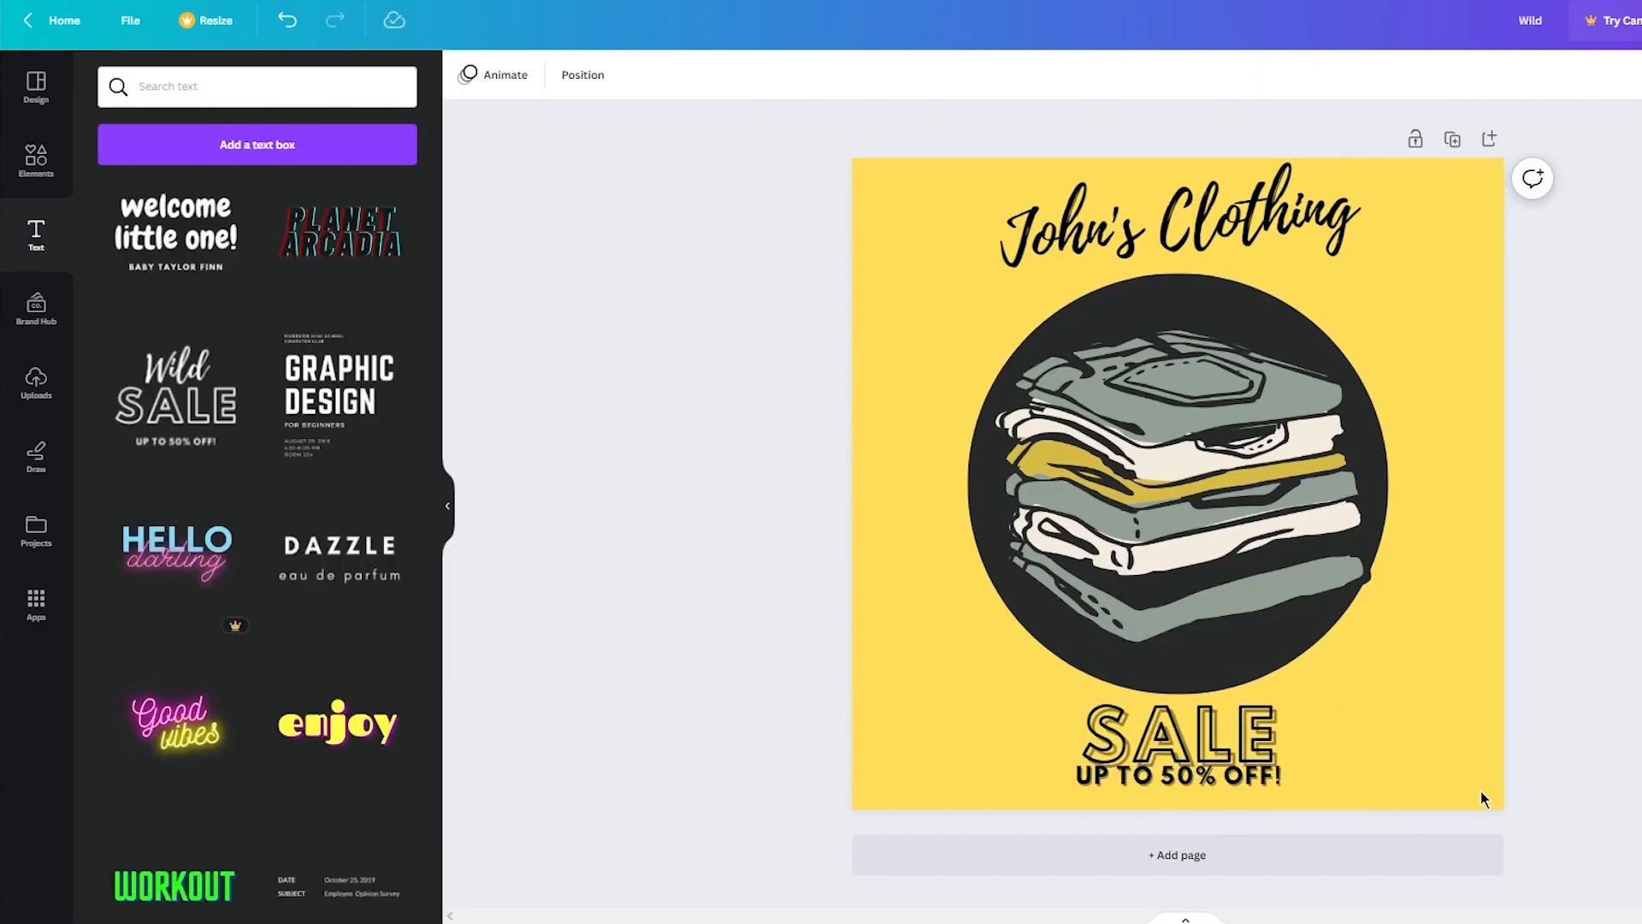
Try Splice and Hollow on the John's Clothing title, and apply a Shadow effect with an offset of 81.
left_click(1223, 260)
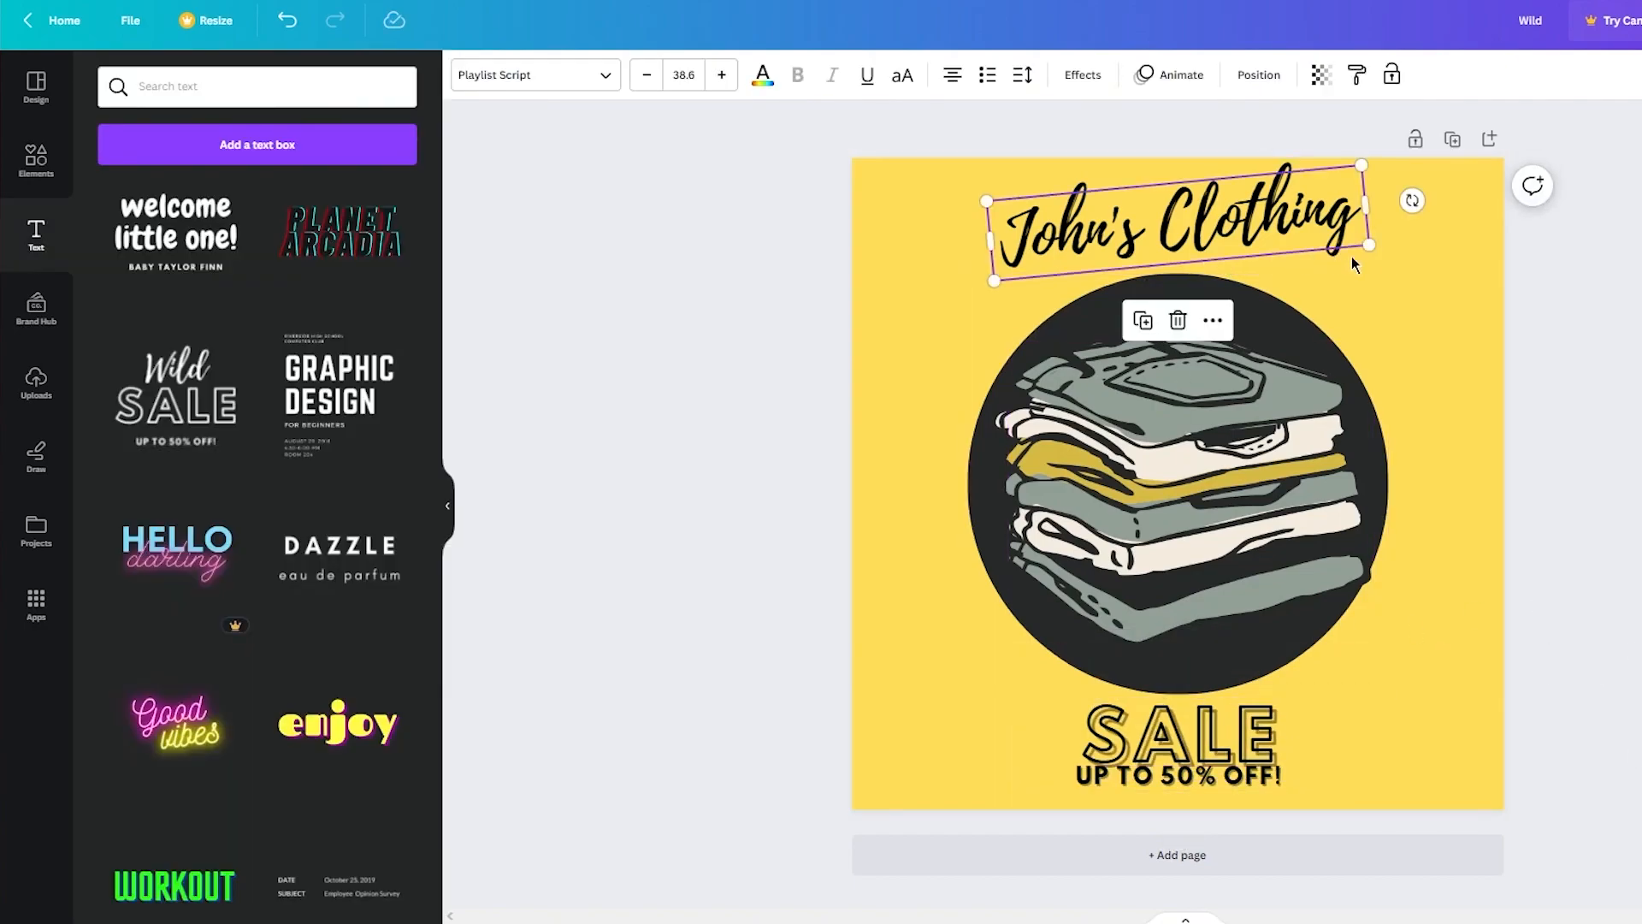
left_click(1083, 75)
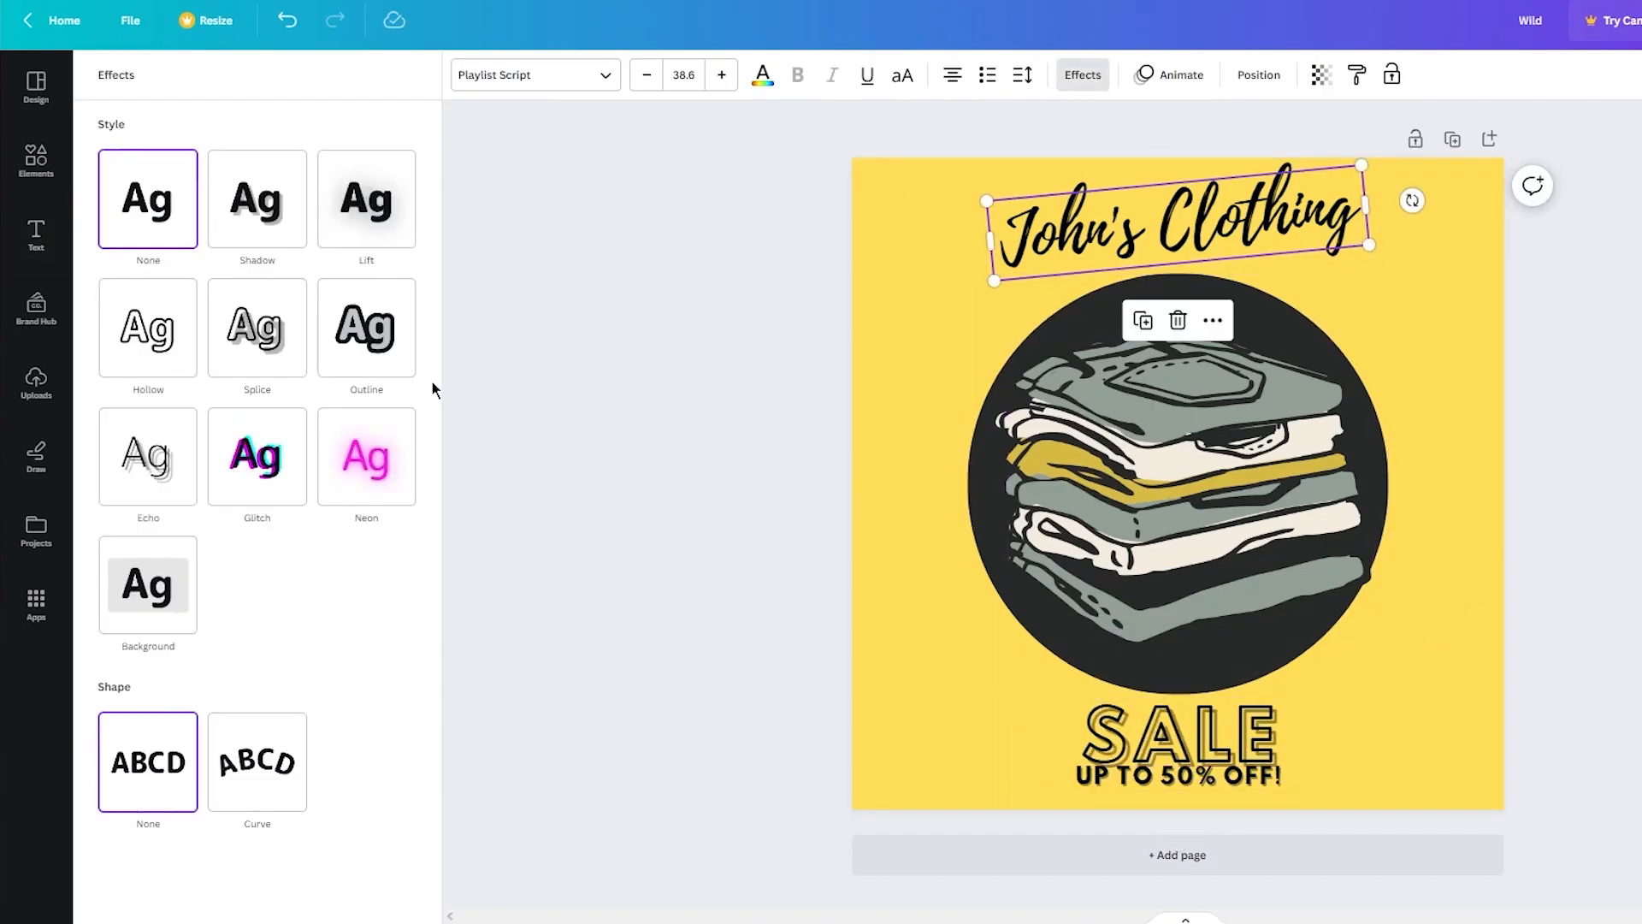
left_click(267, 351)
left_click(142, 337)
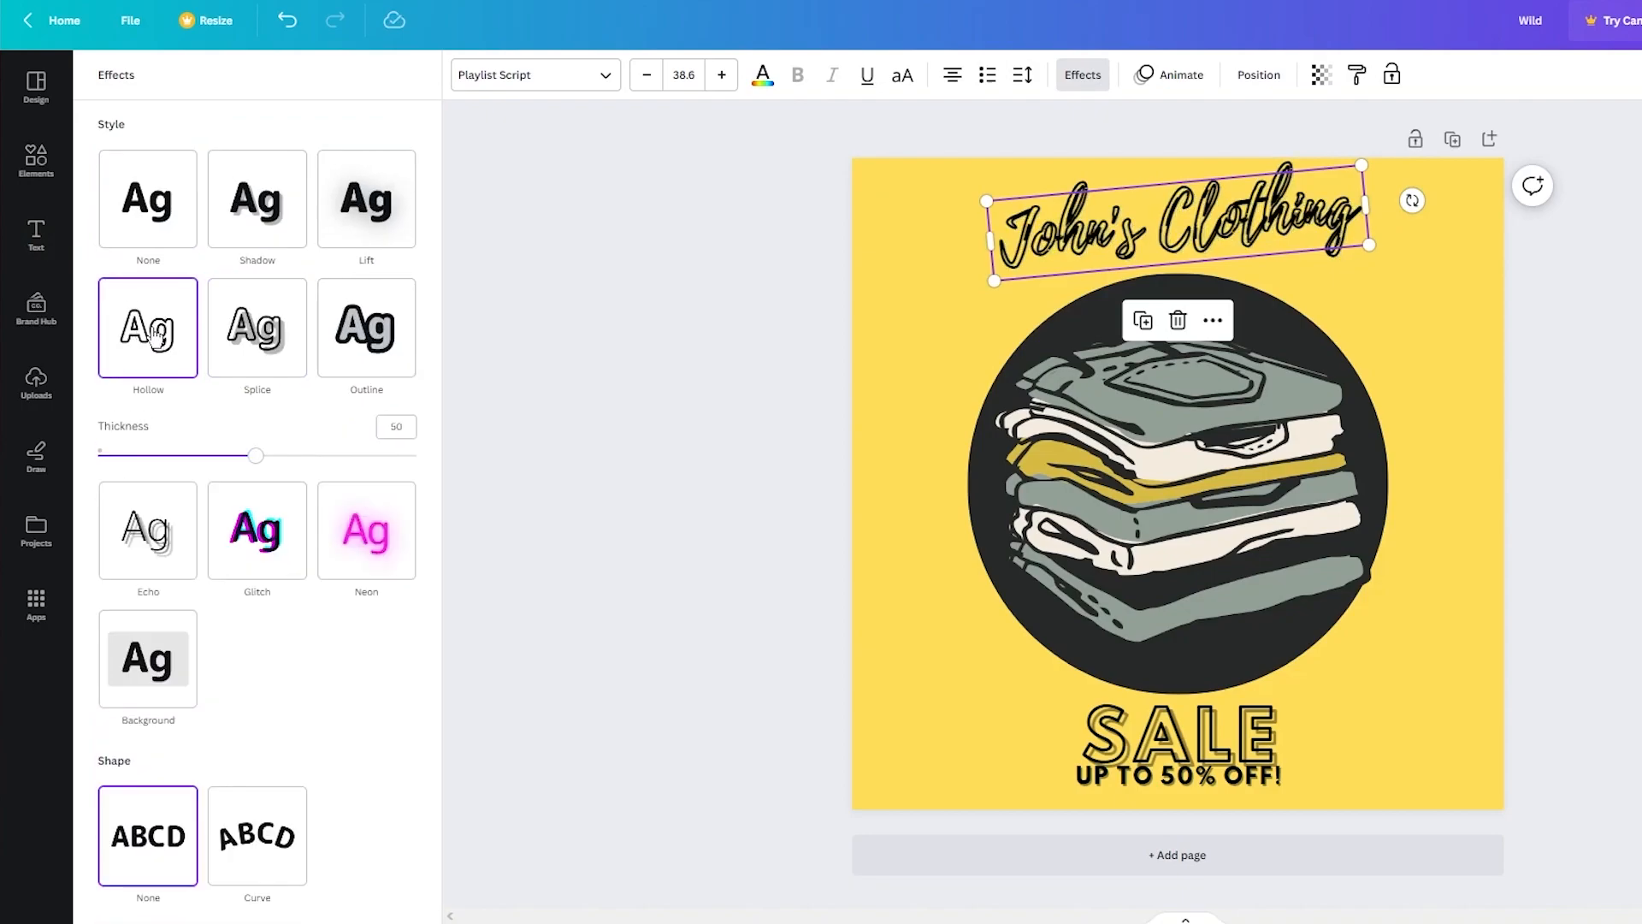
left_click(267, 211)
left_click_drag(272, 334, 348, 337)
left_click(613, 336)
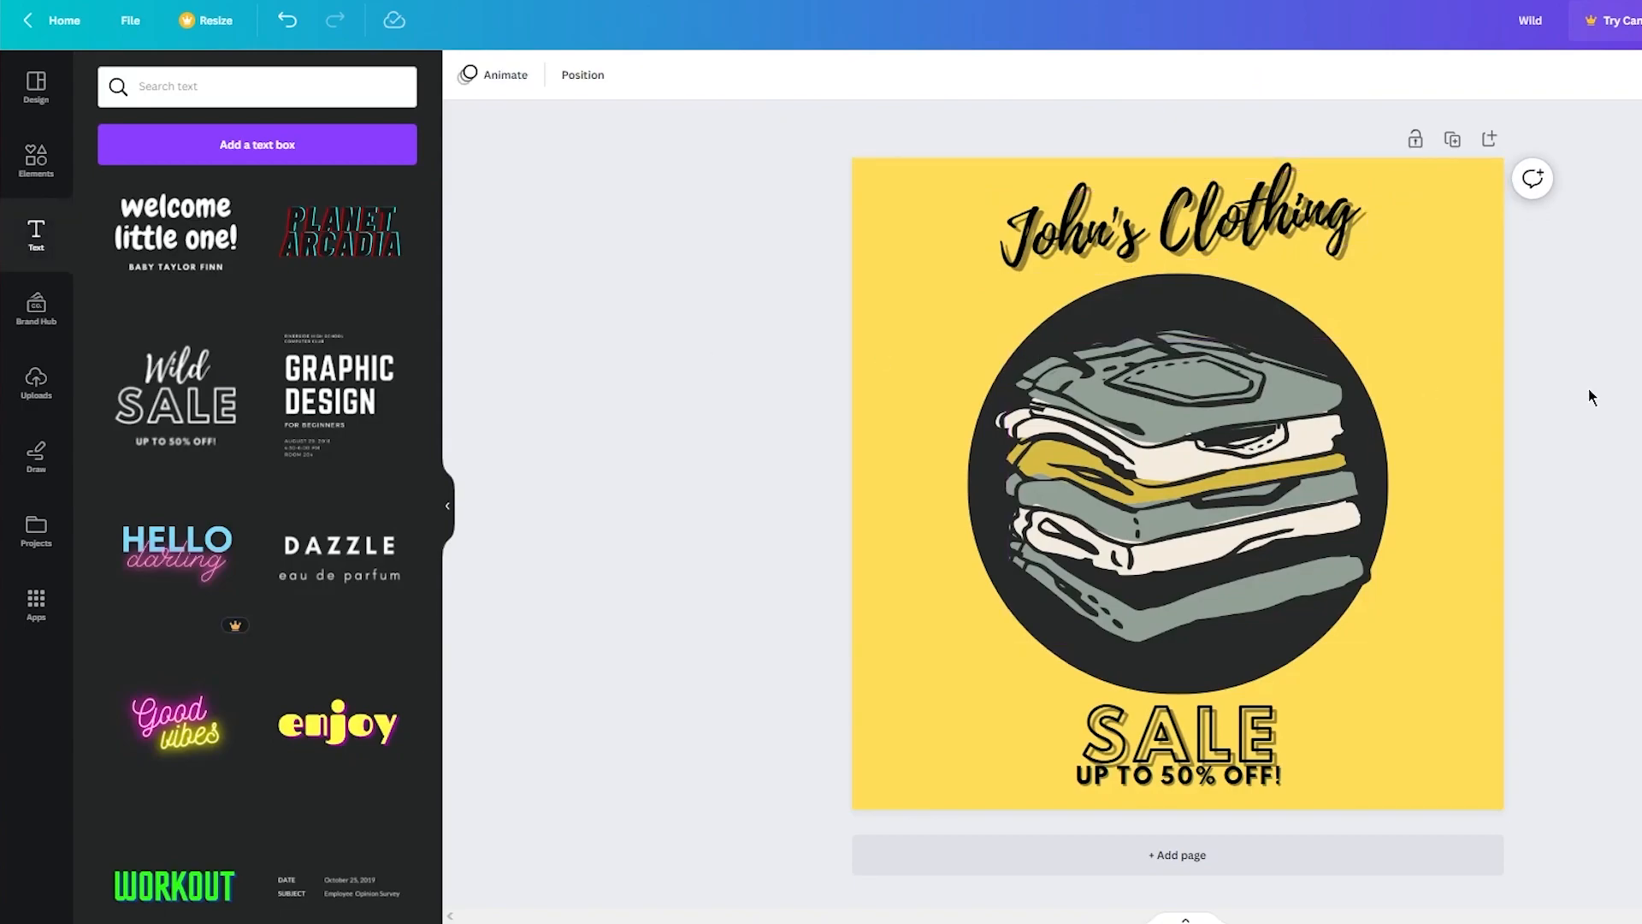
Apply the Curve shape to the John's Clothing title and rotate the title until it is level.
left_click(1229, 237)
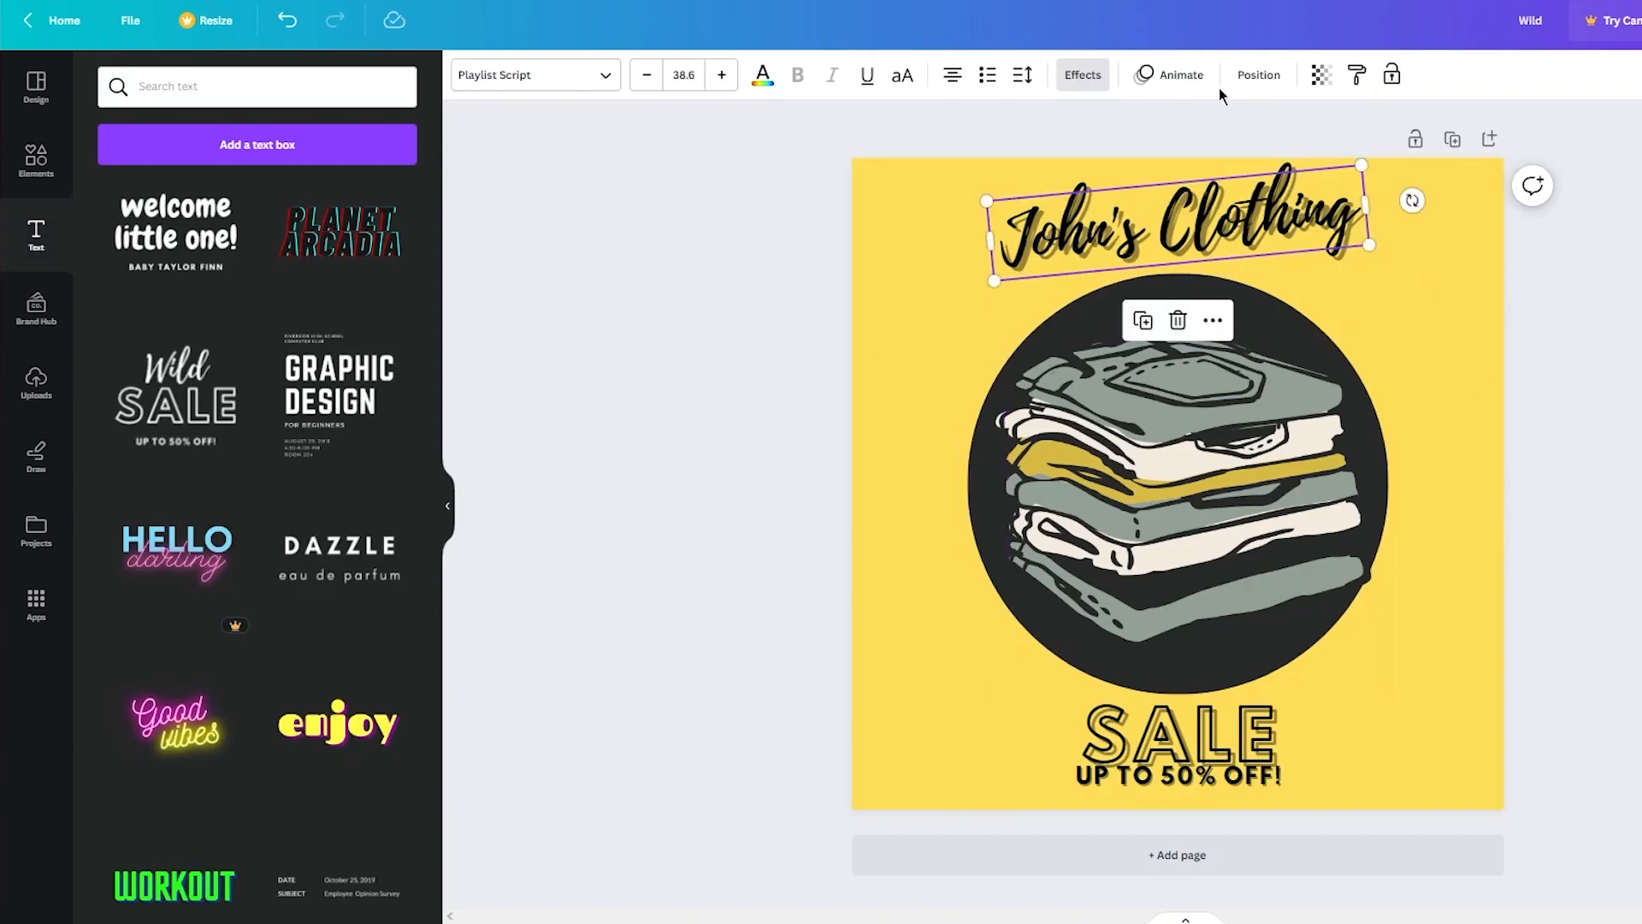
left_click(1063, 79)
scroll(311, 548, "down", 3)
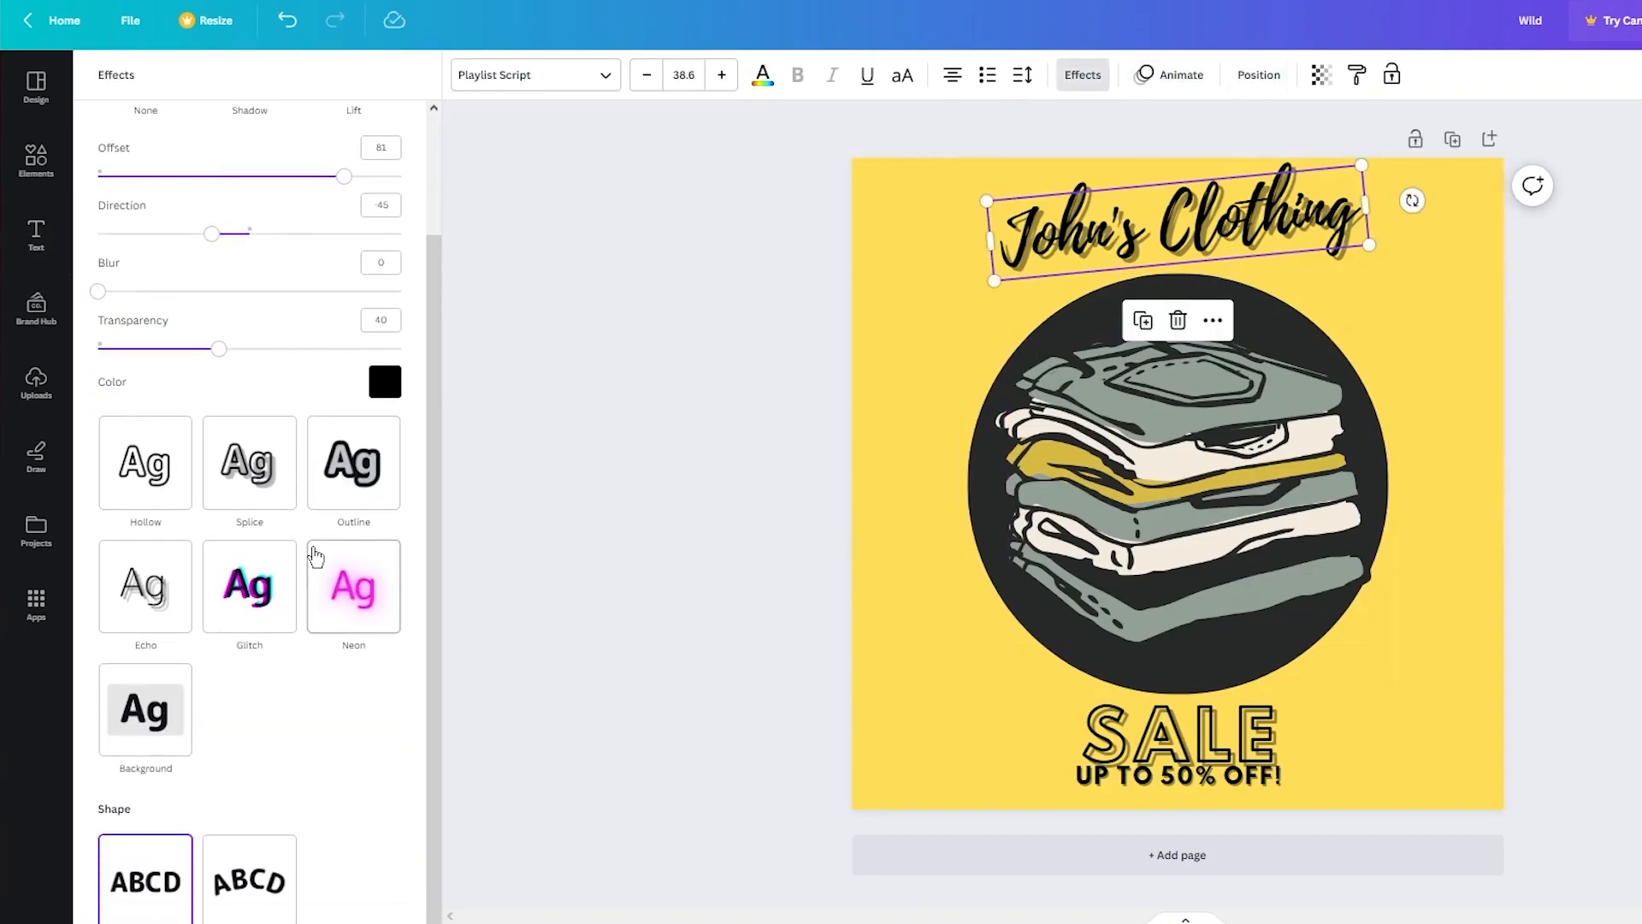
left_click(257, 877)
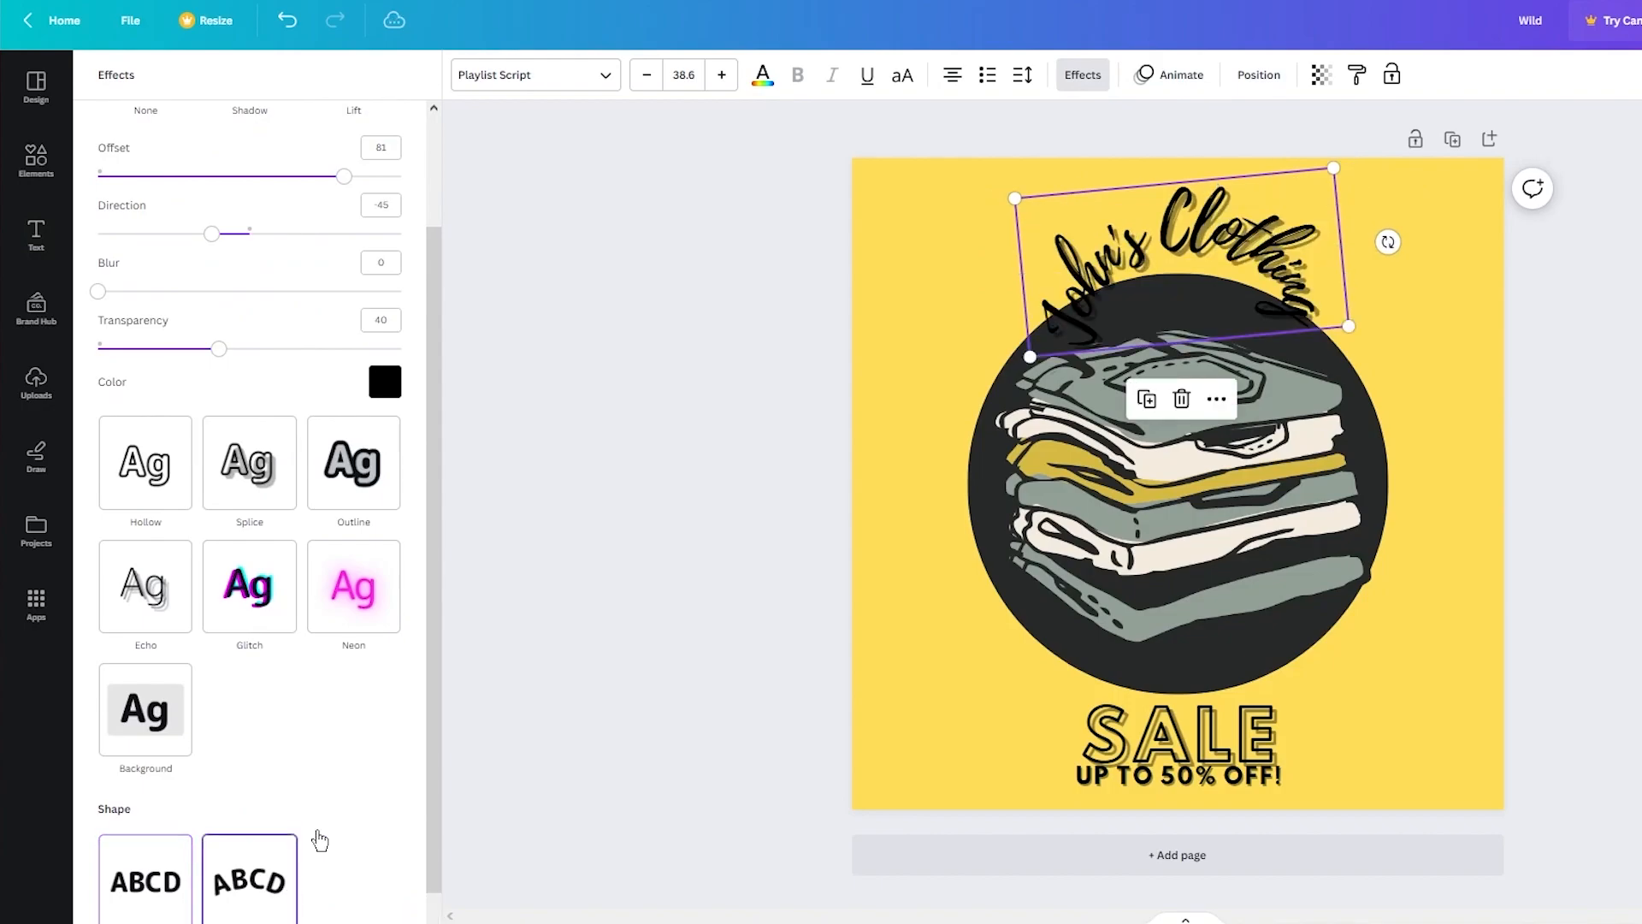
left_click(1274, 264)
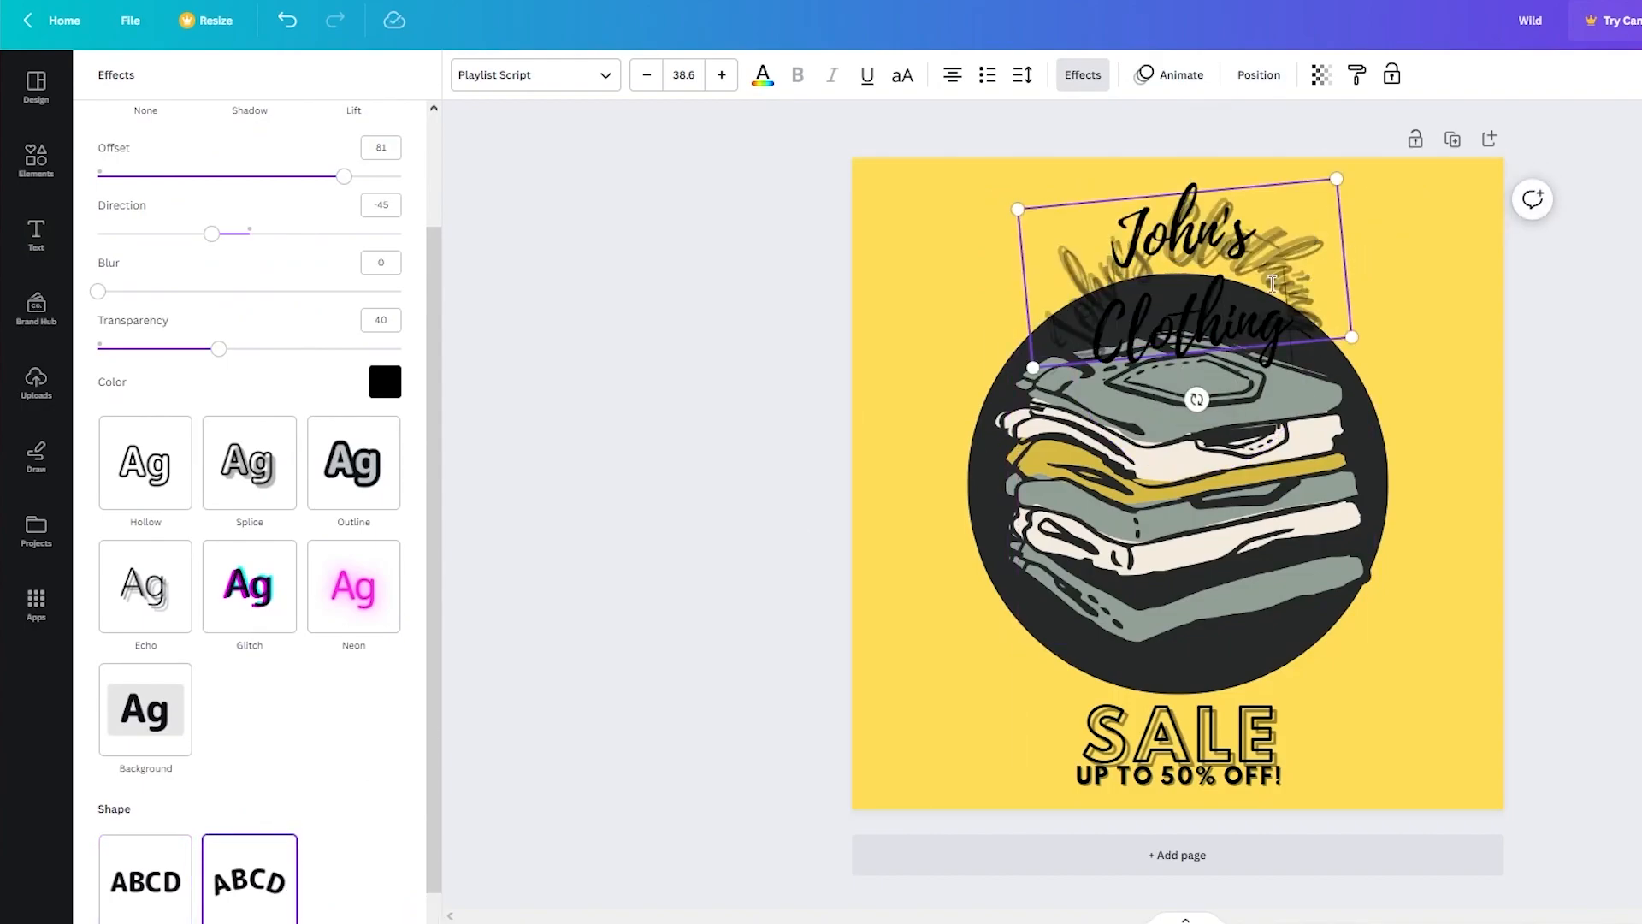
left_click(1204, 241)
left_click_drag(1333, 238, 1373, 255)
left_click(1382, 242)
left_click(1295, 238)
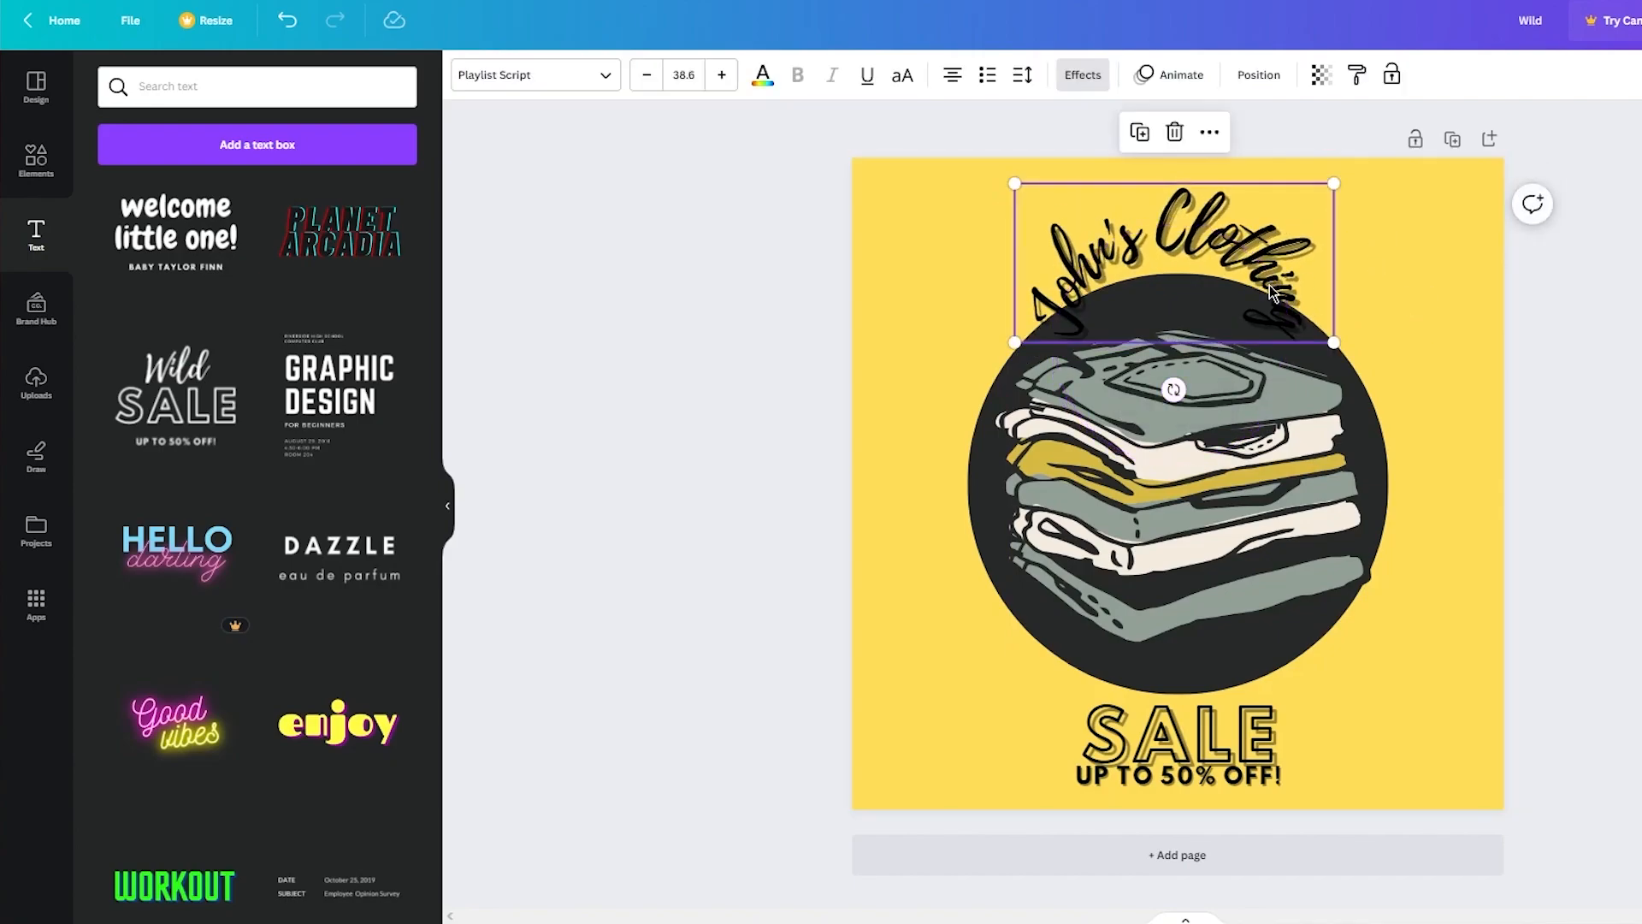
Reduce the John's Clothing title's curve to 55 and position the title so it arches over the circle.
left_click(1100, 72)
scroll(406, 526, "down", 3)
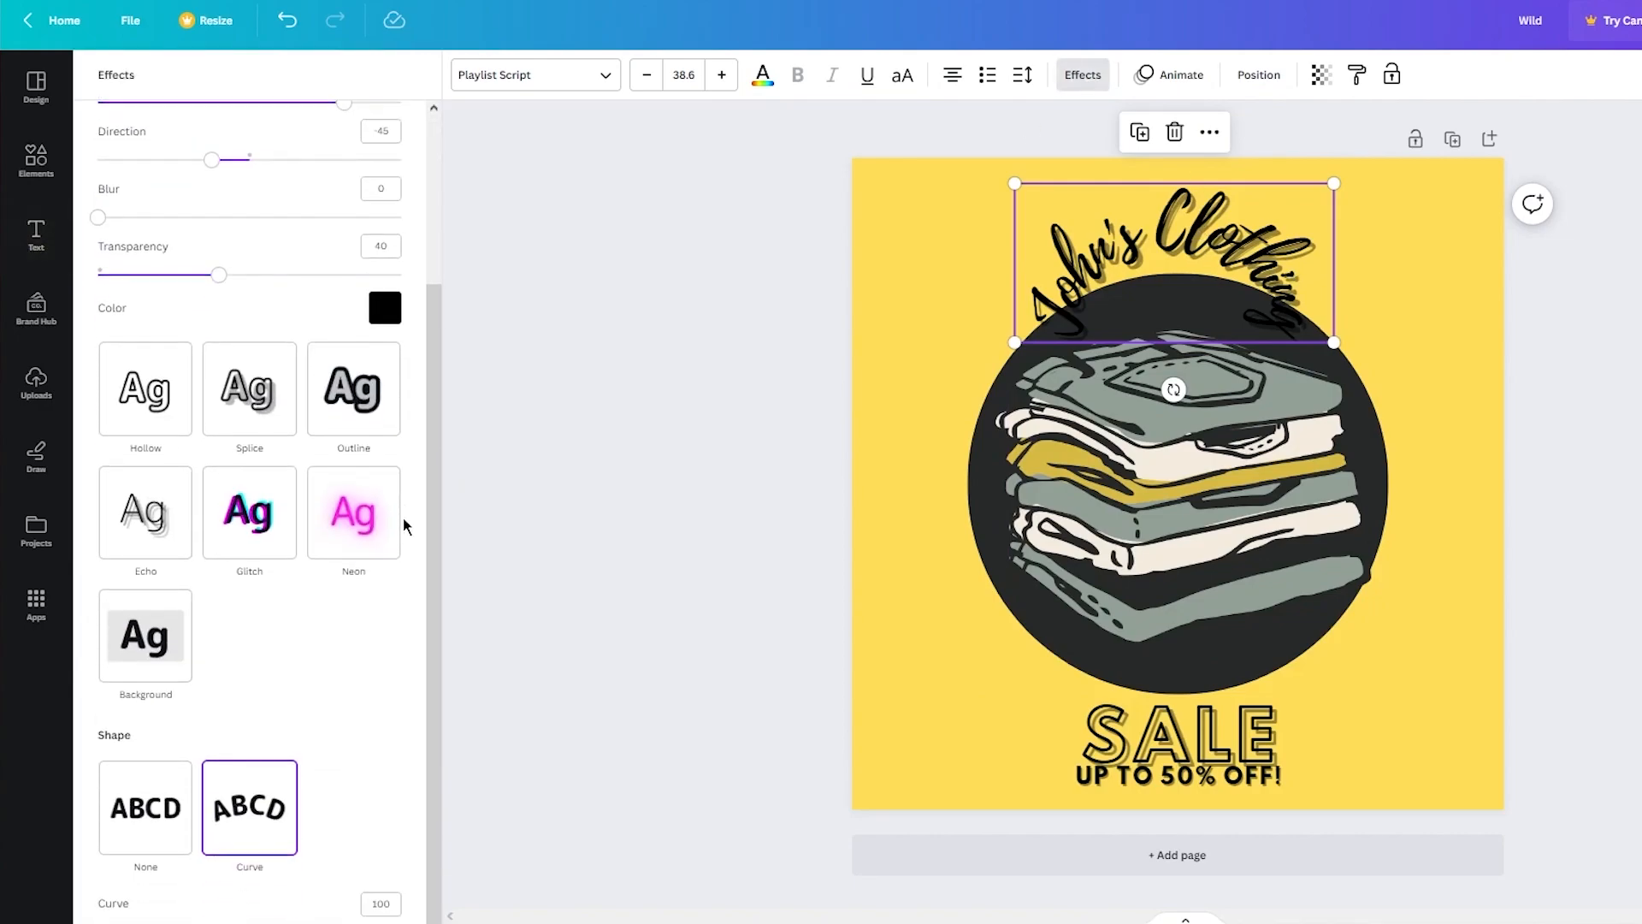
left_click_drag(401, 923, 350, 923)
left_click_drag(1184, 271, 1190, 275)
left_click_drag(350, 923, 332, 923)
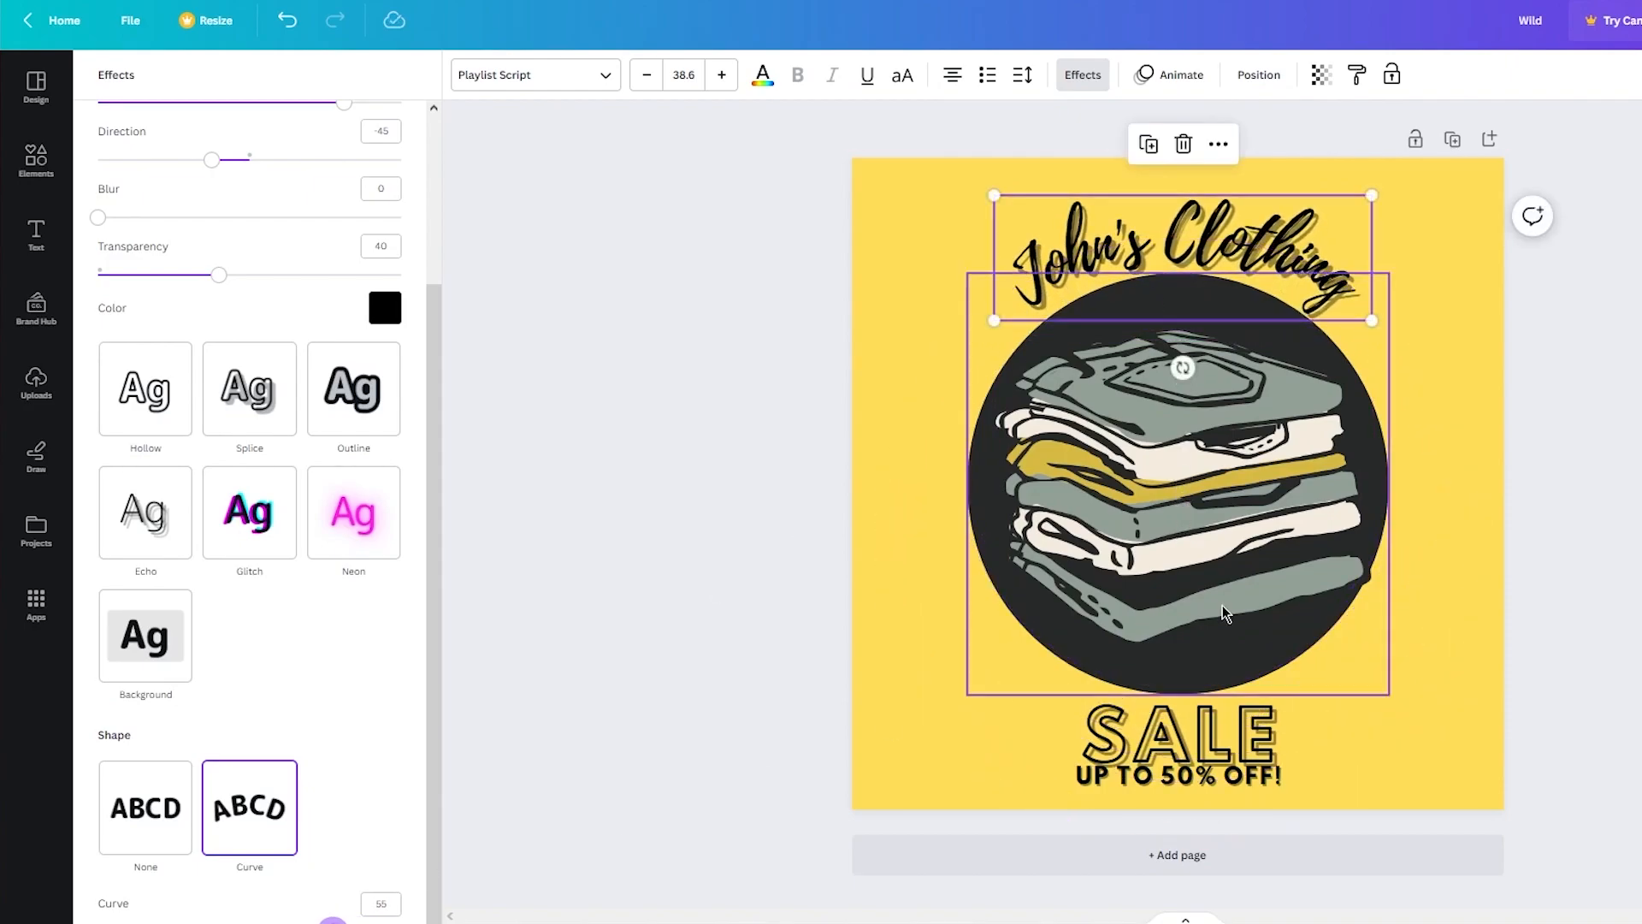
left_click(1612, 488)
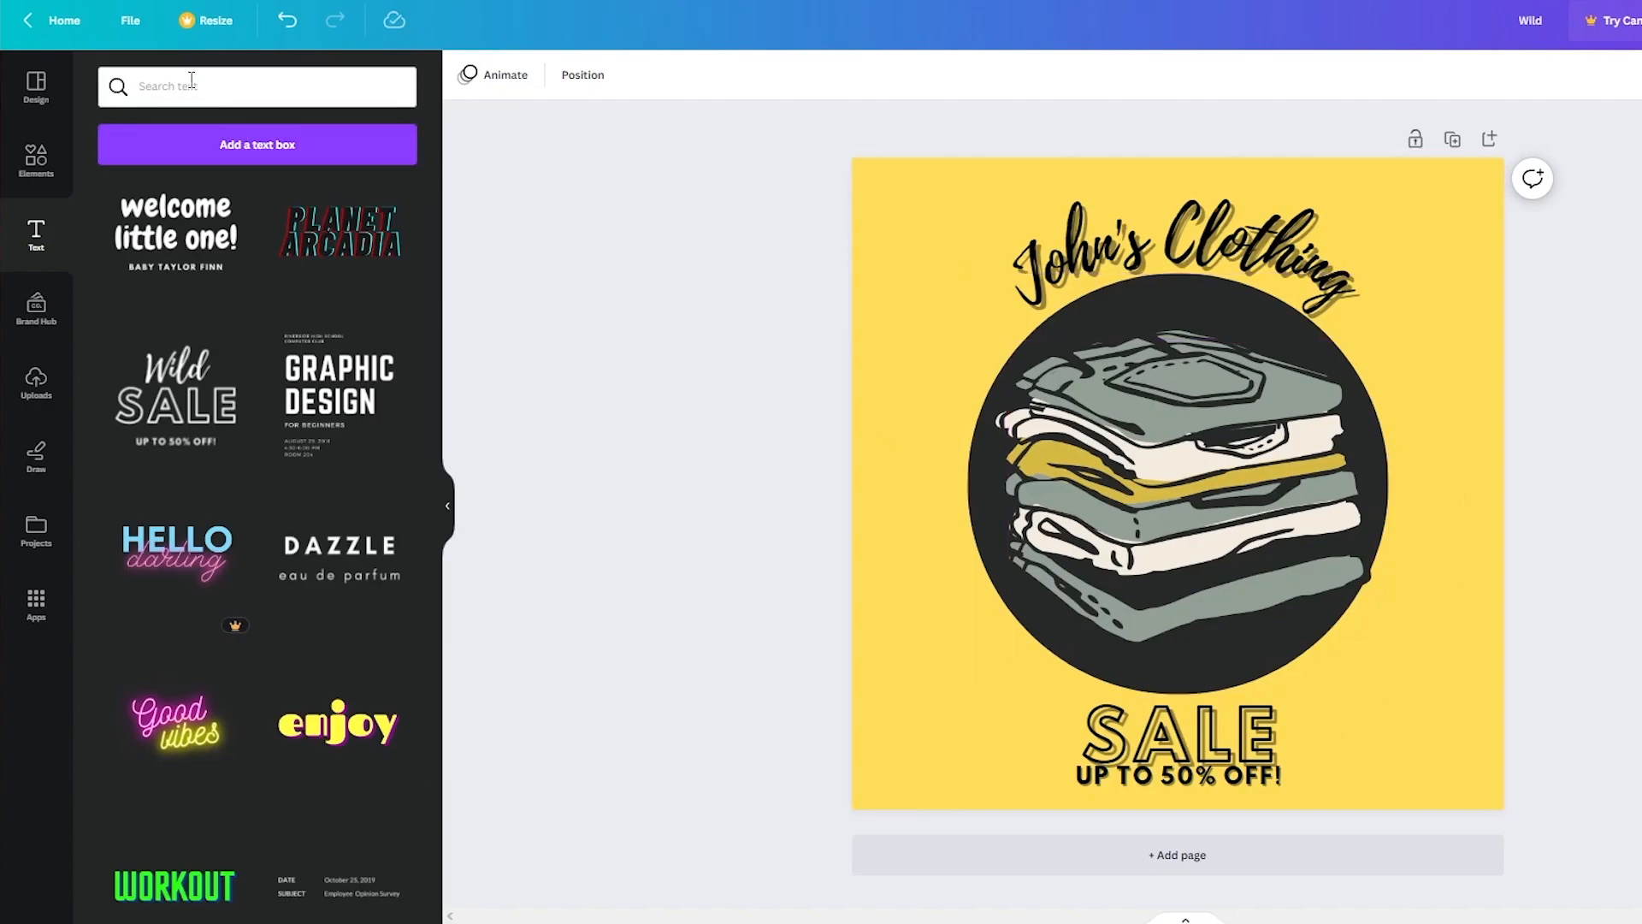
left_click(216, 70)
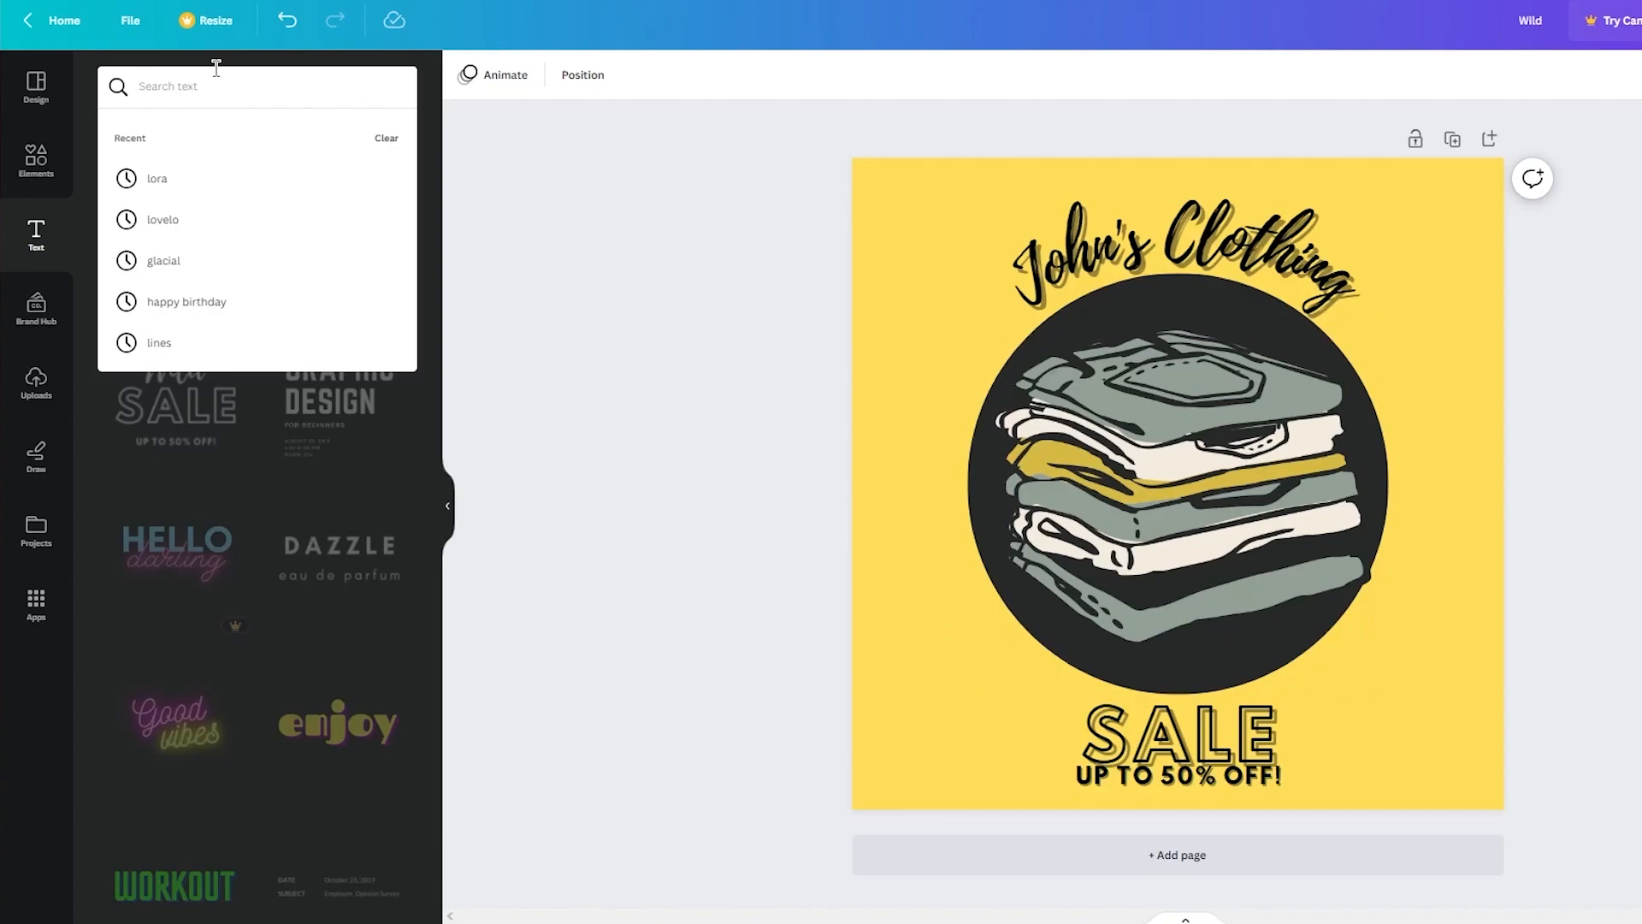
type("han")
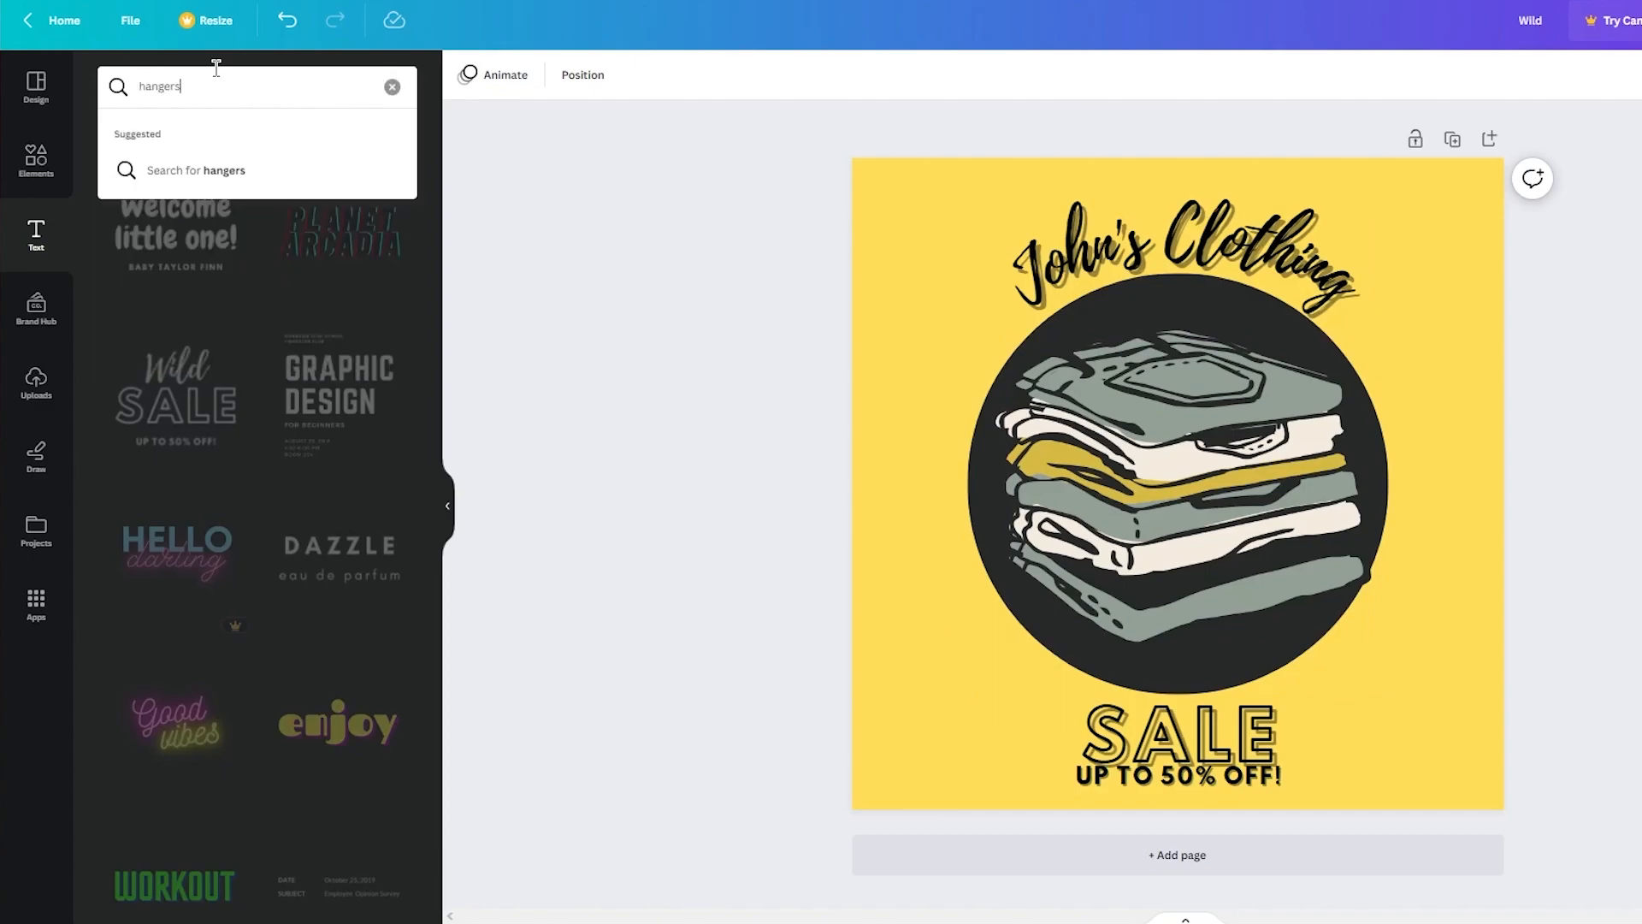
type("gers")
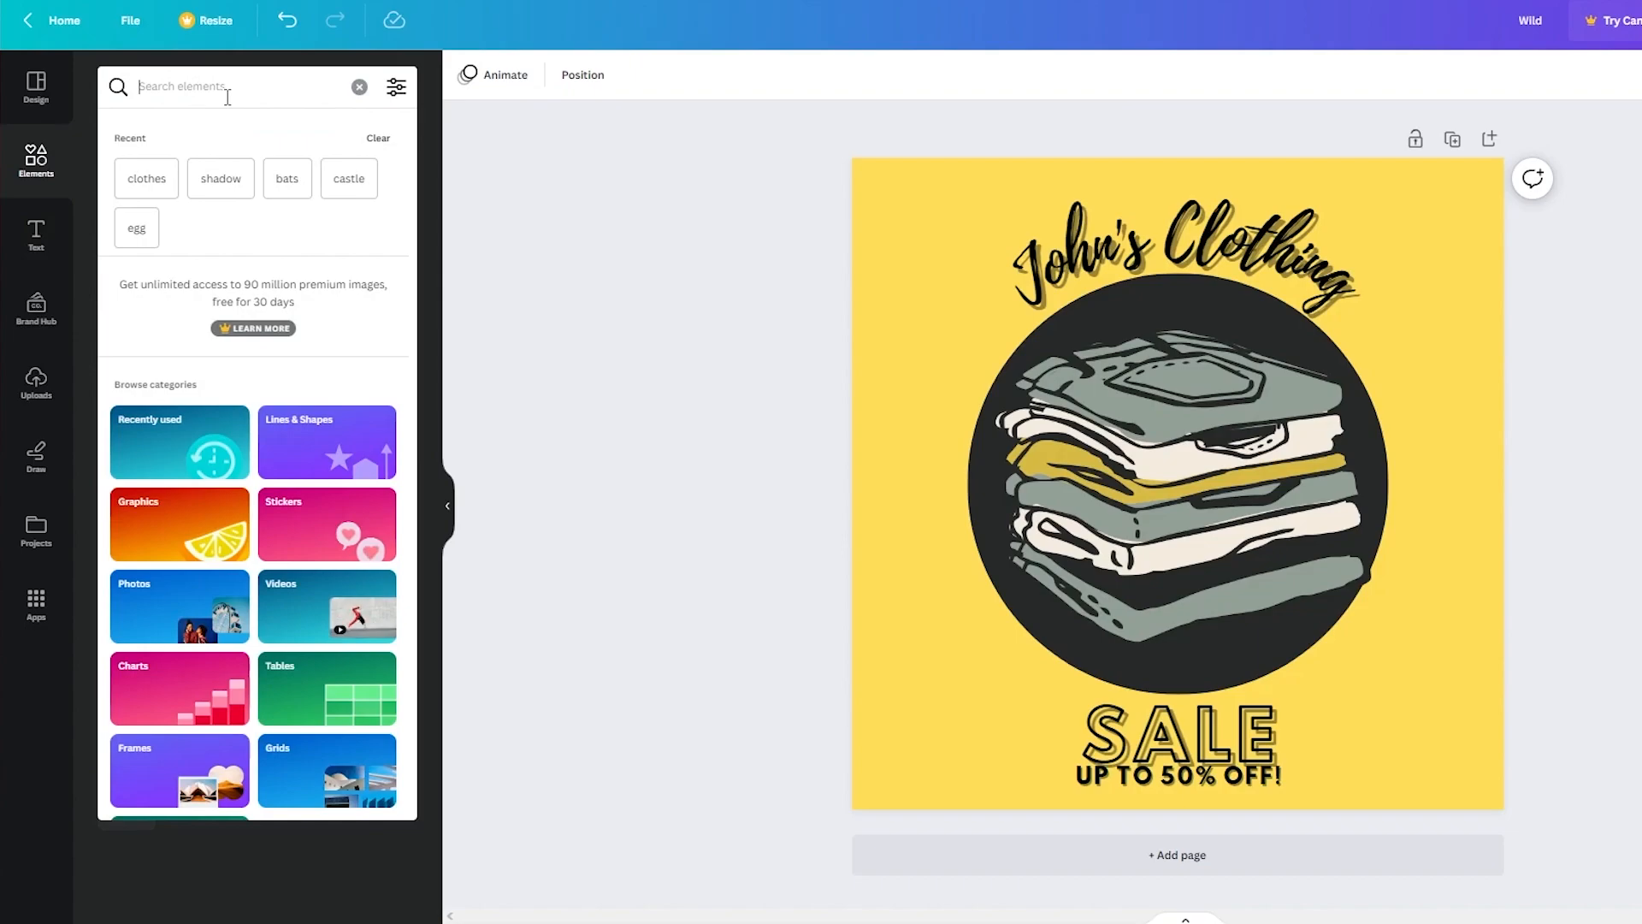
Search the elements for hangers, add the graphic of two line-drawn hangers, and place it partly off the page's lower-left corner.
type("hangers")
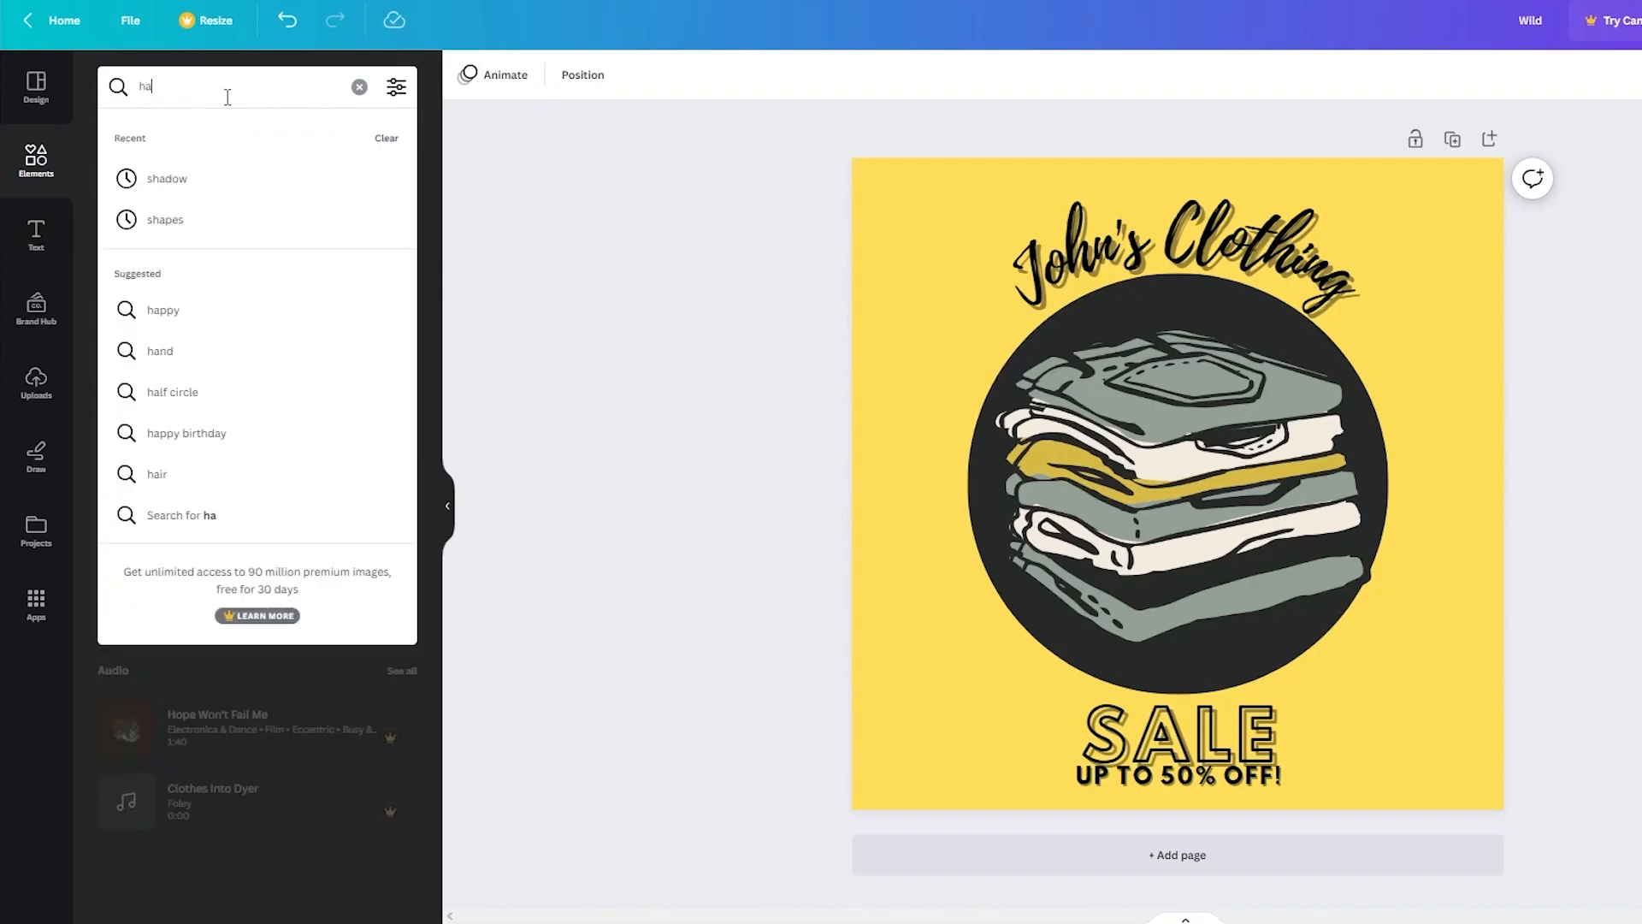
key("Return")
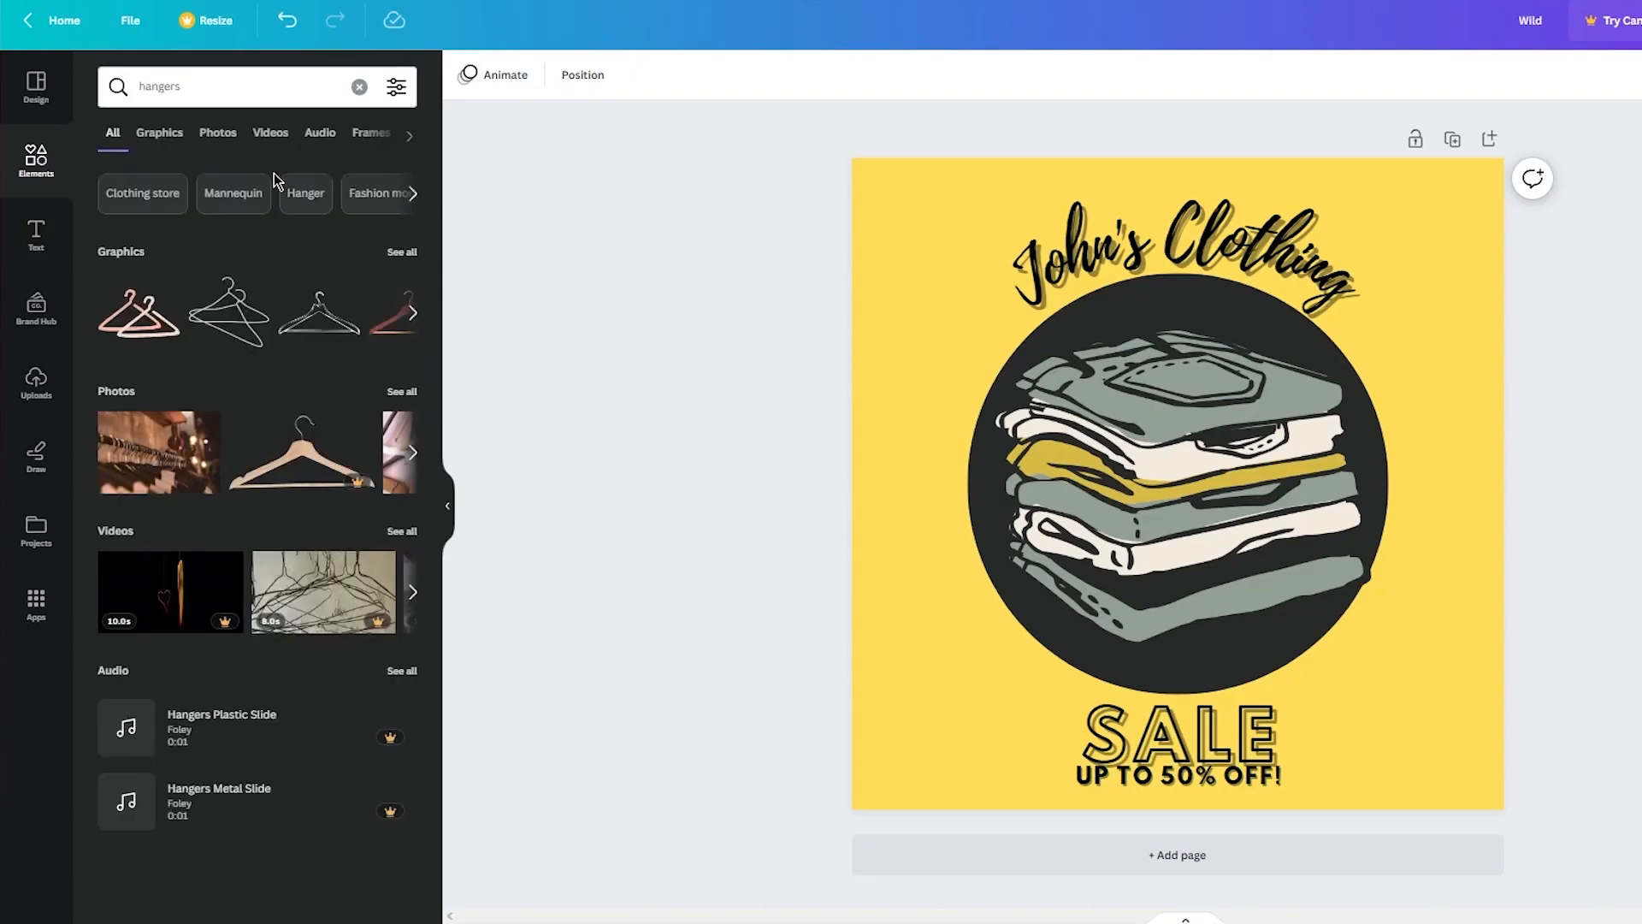
left_click(240, 325)
left_click_drag(1190, 515, 1054, 412)
left_click_drag(1113, 515, 1145, 539)
left_click_drag(1032, 416, 934, 724)
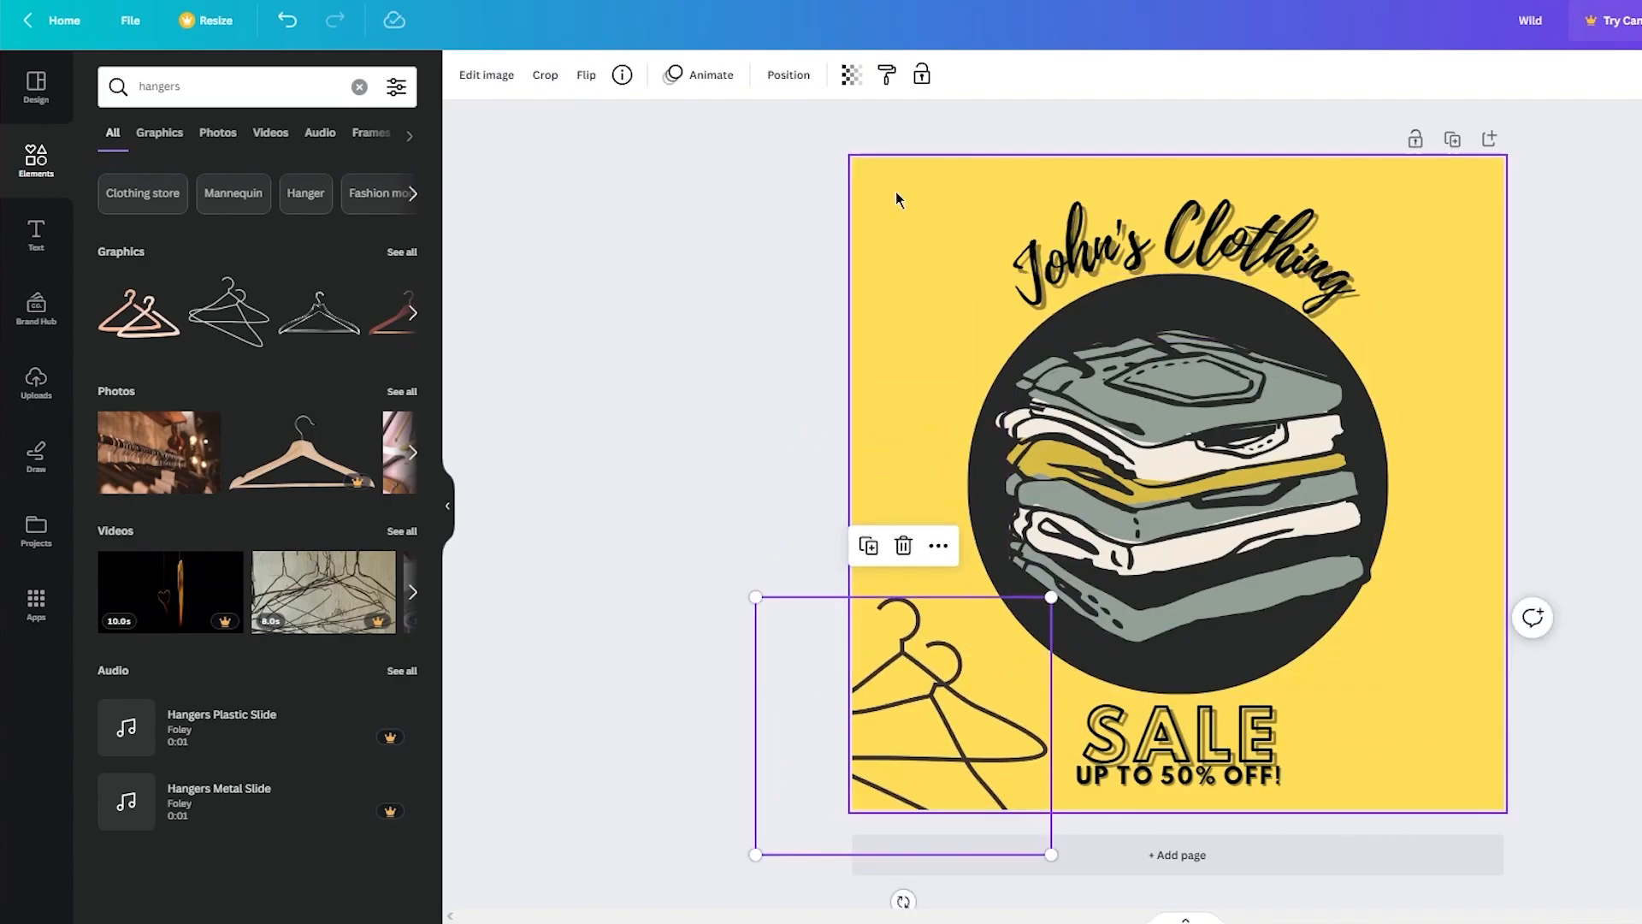
Lower the opacity of the hangers graphic so it blends softly into the yellow background.
left_click(851, 75)
left_click_drag(829, 169, 741, 156)
left_click(681, 311)
left_click(681, 312)
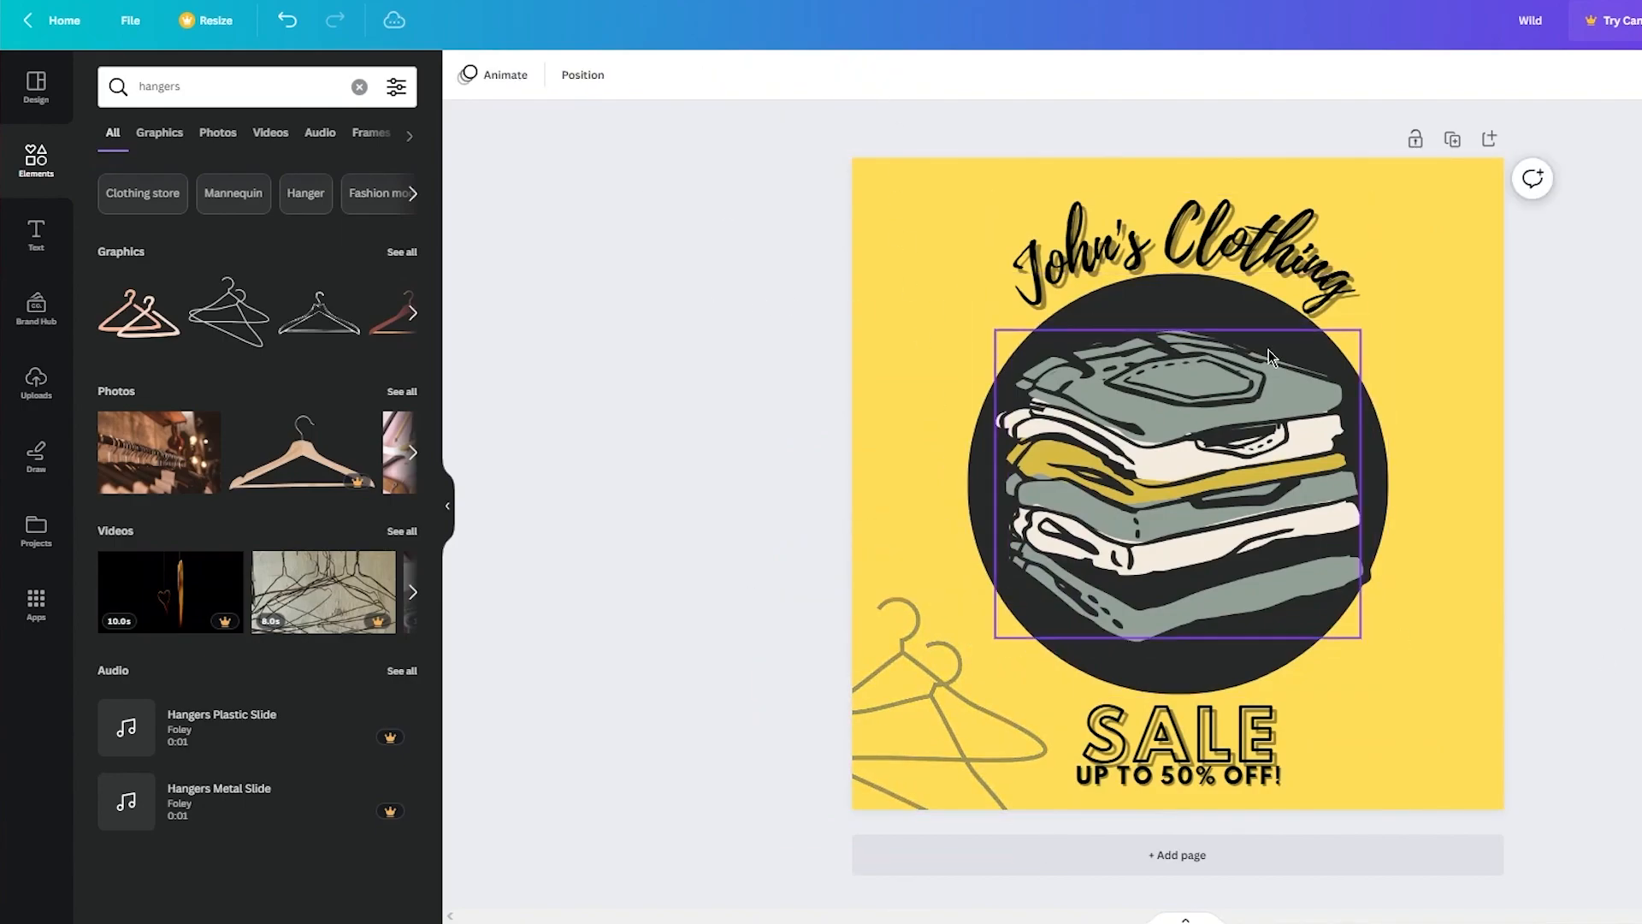
Search the elements for fashion and list all matching graphics.
left_click(205, 87)
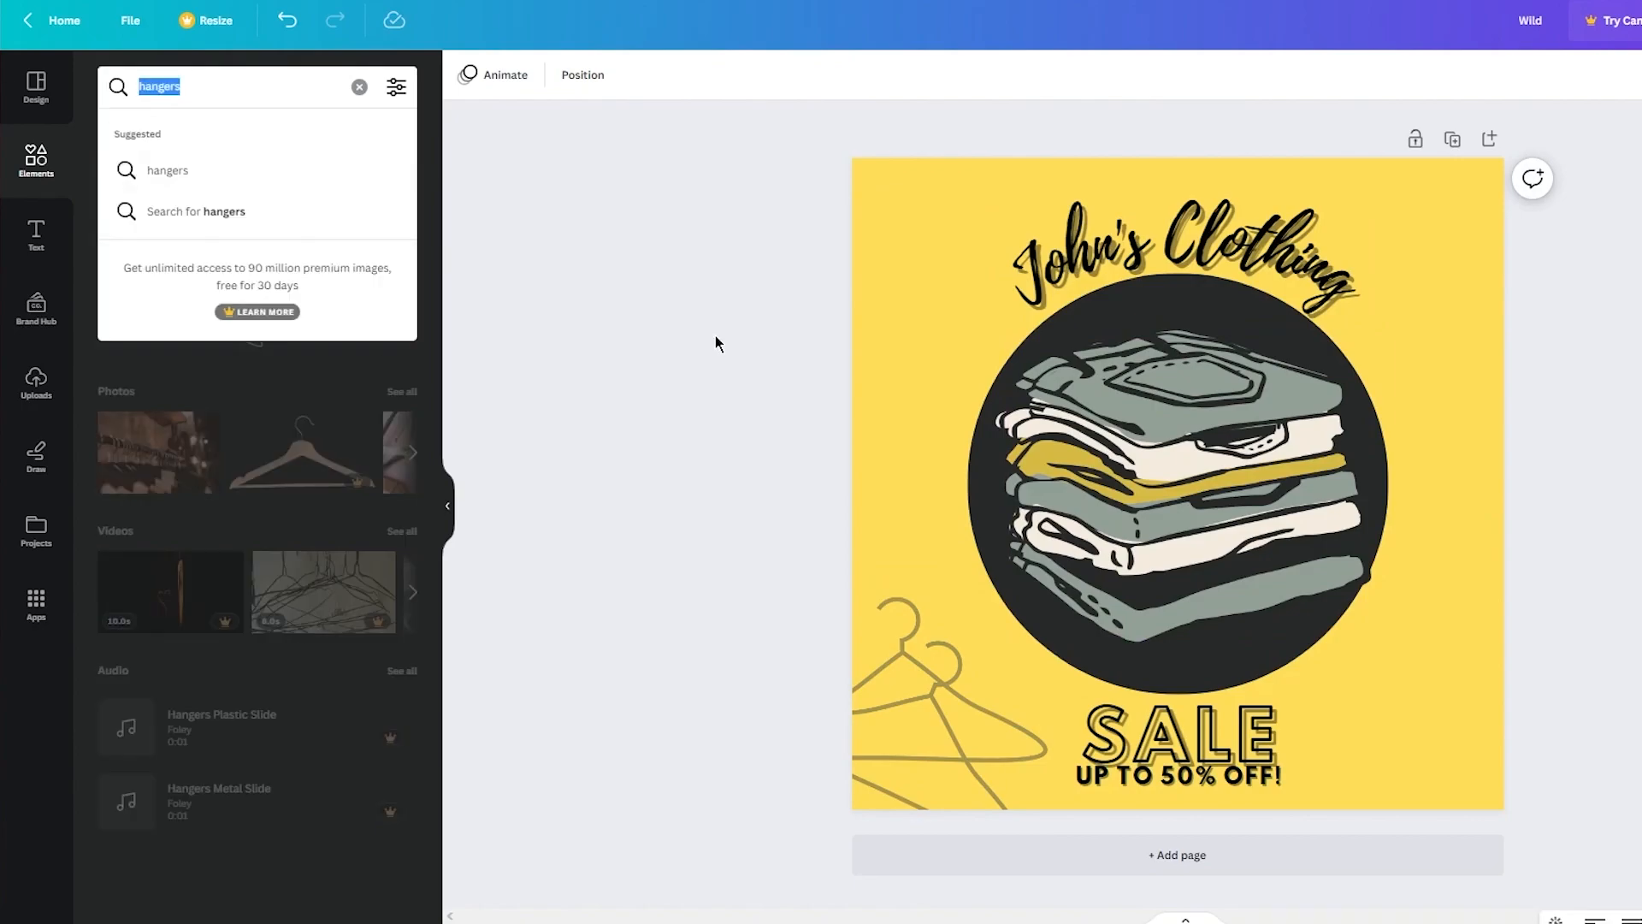
type("fashion")
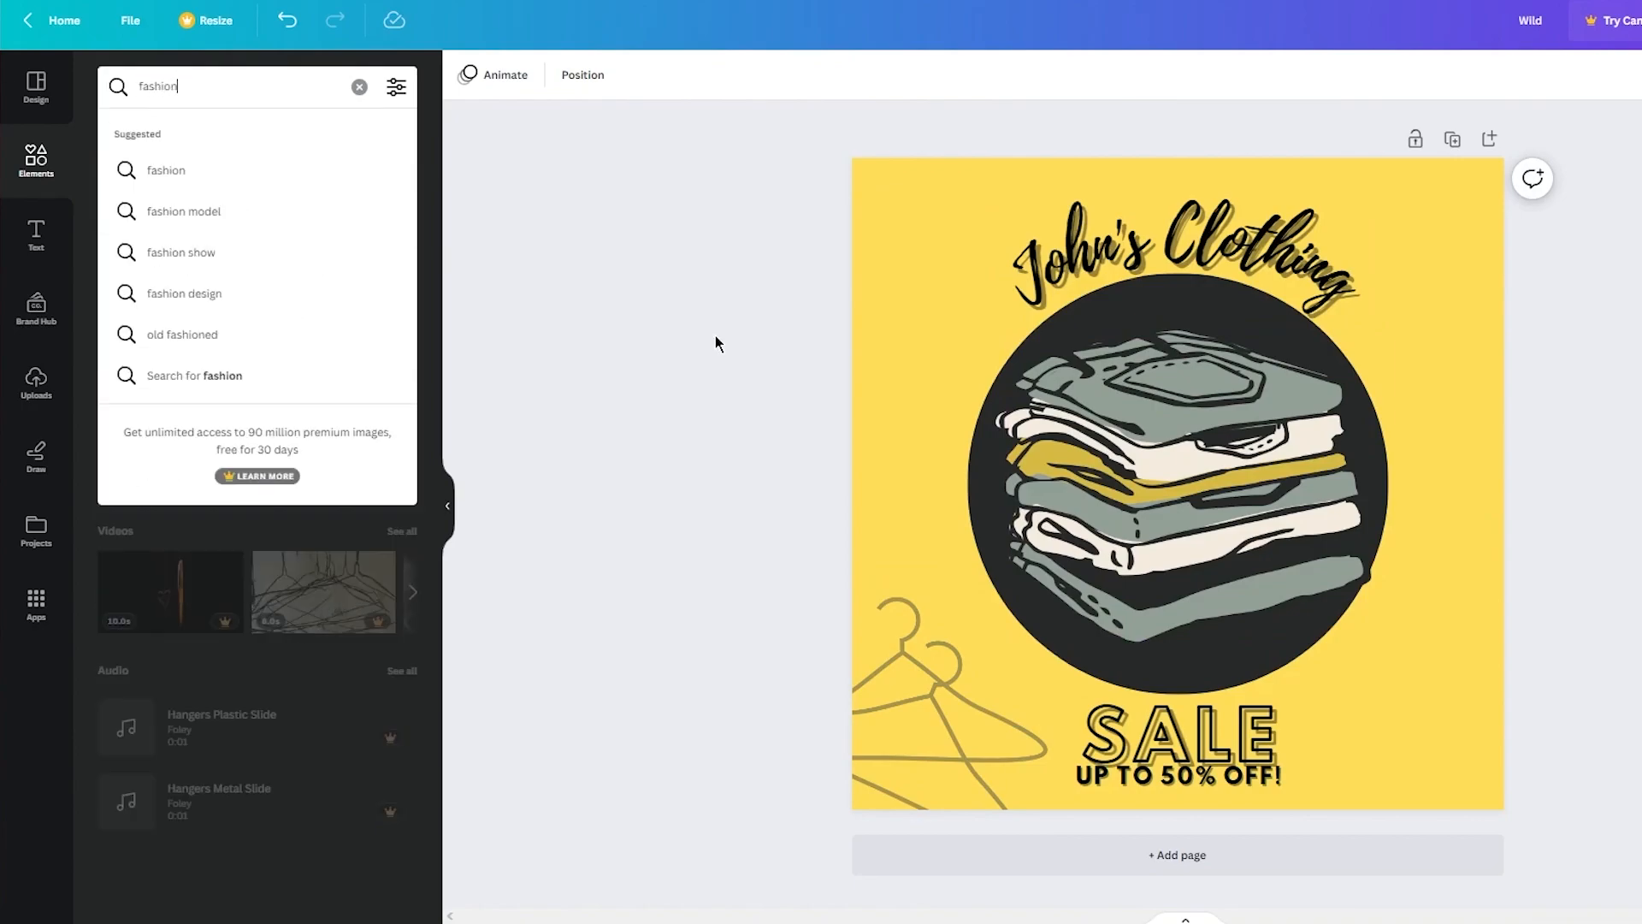
key("Return")
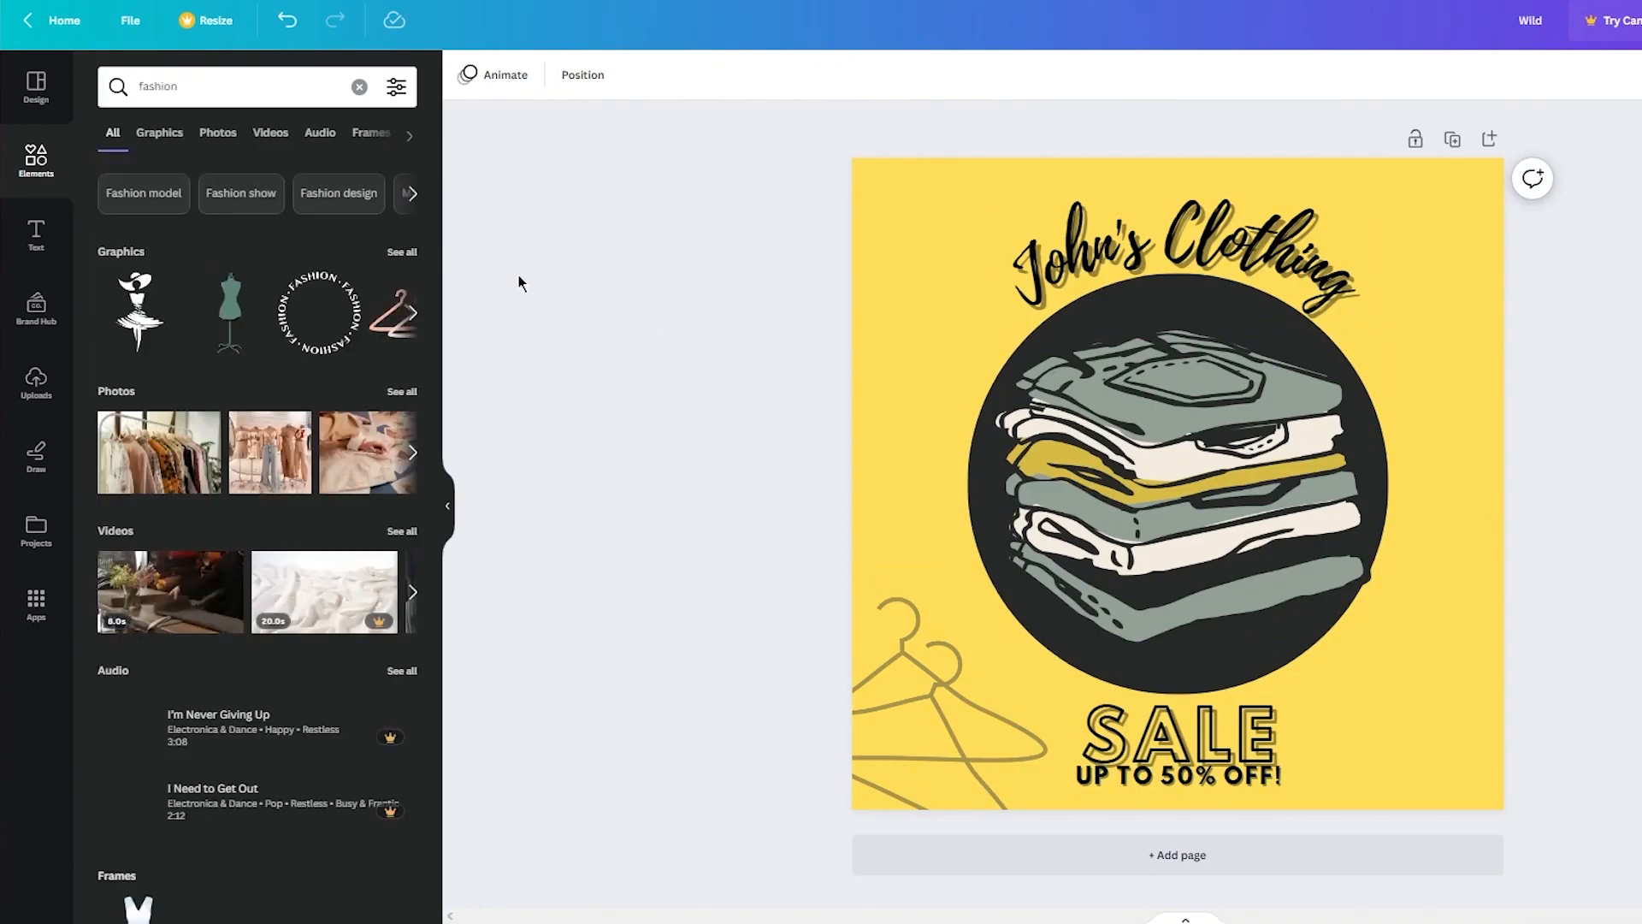
left_click(223, 332)
key("ctrl+z")
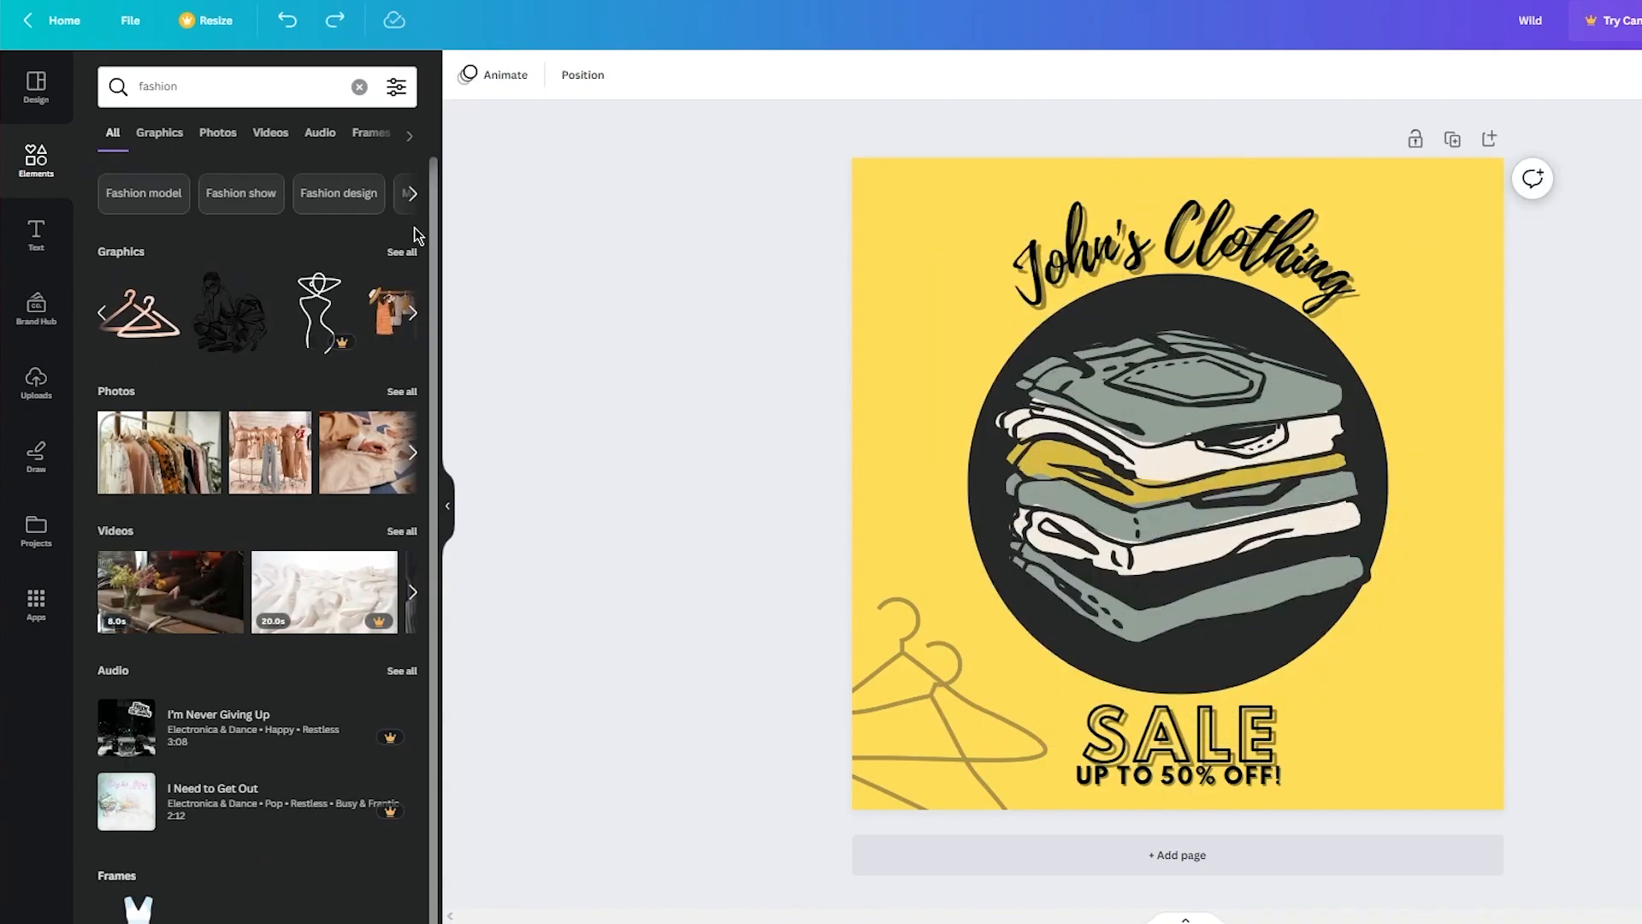
left_click(402, 252)
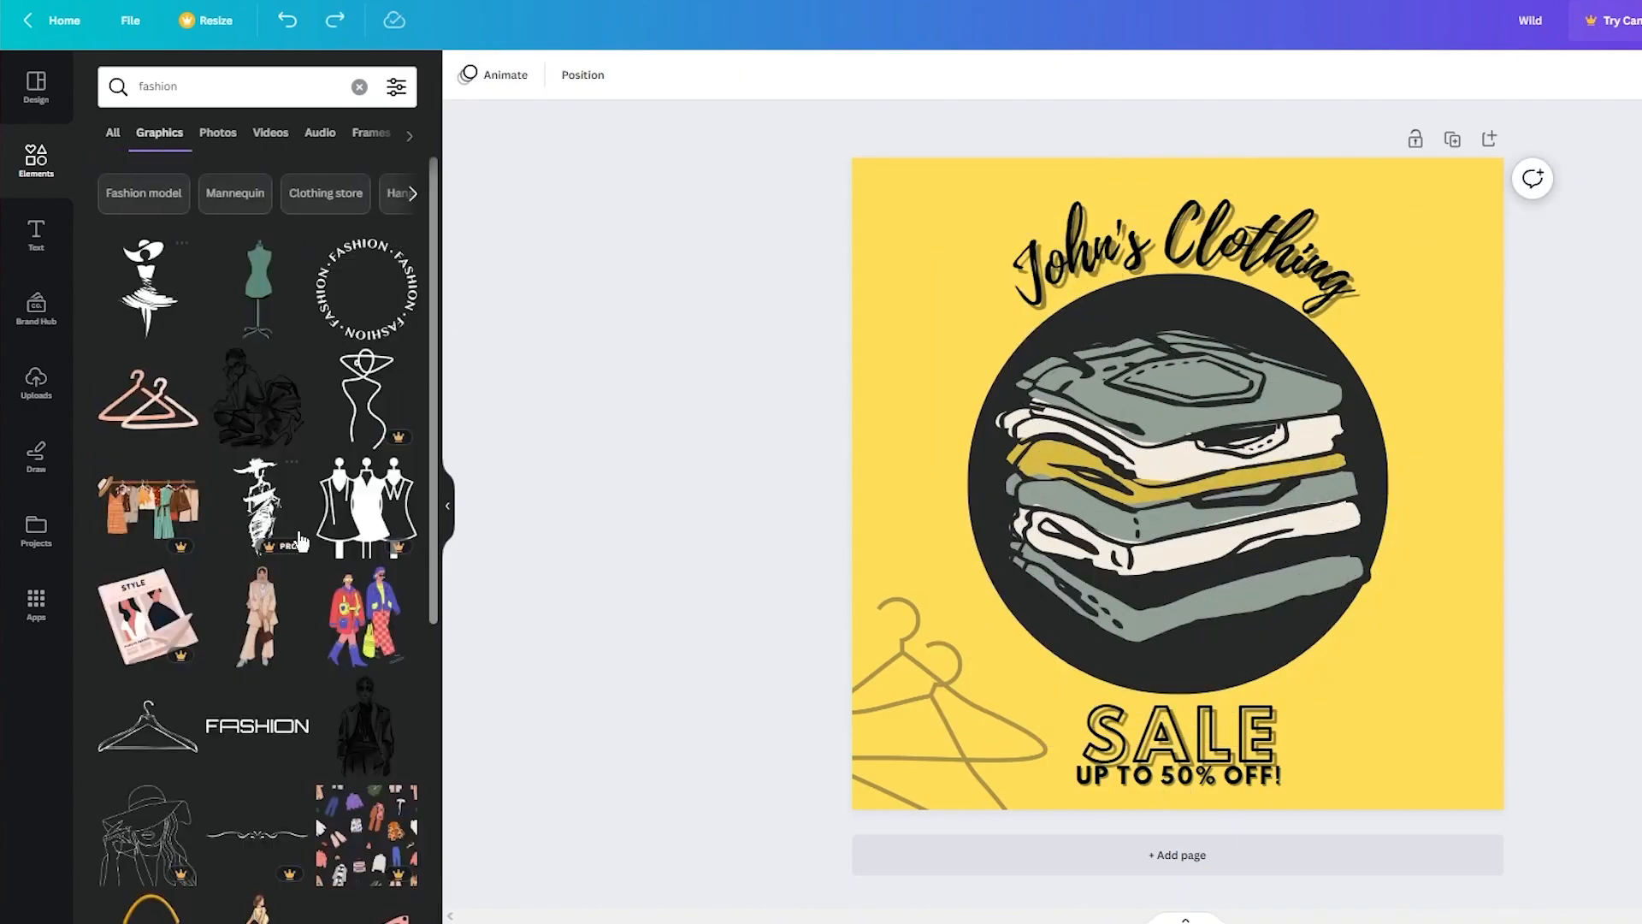
scroll(297, 539, "down", 3)
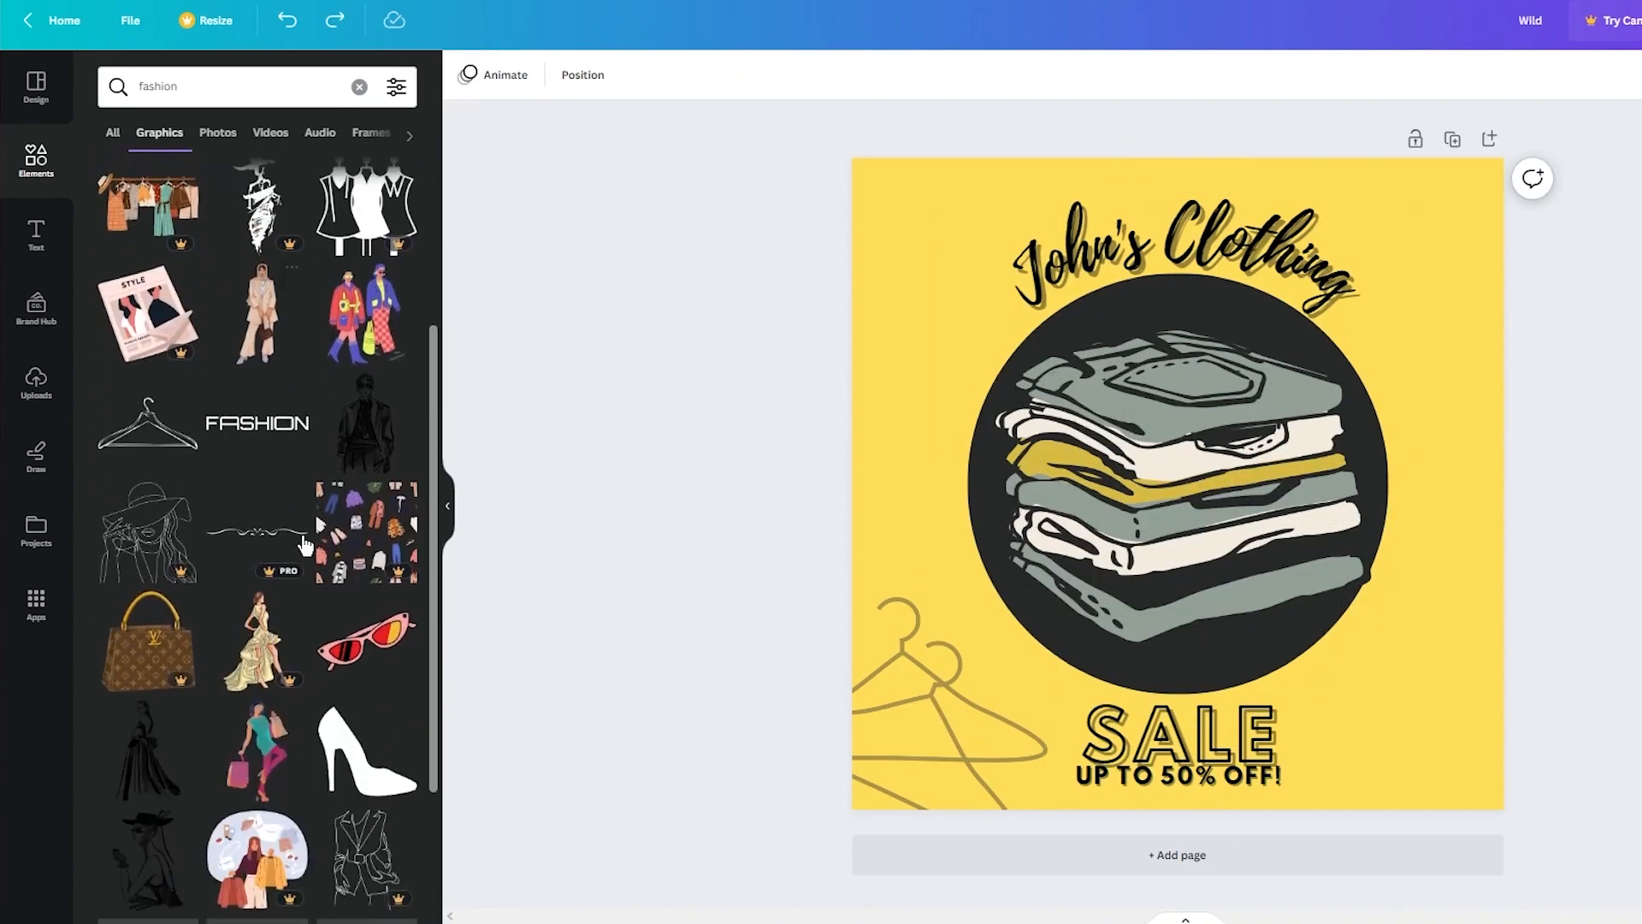
Try the colourful two-person fashion graphic in the page's lower-right corner with reduced opacity, and delete it.
left_click(354, 321)
left_click_drag(1167, 439, 1469, 739)
left_click(1033, 75)
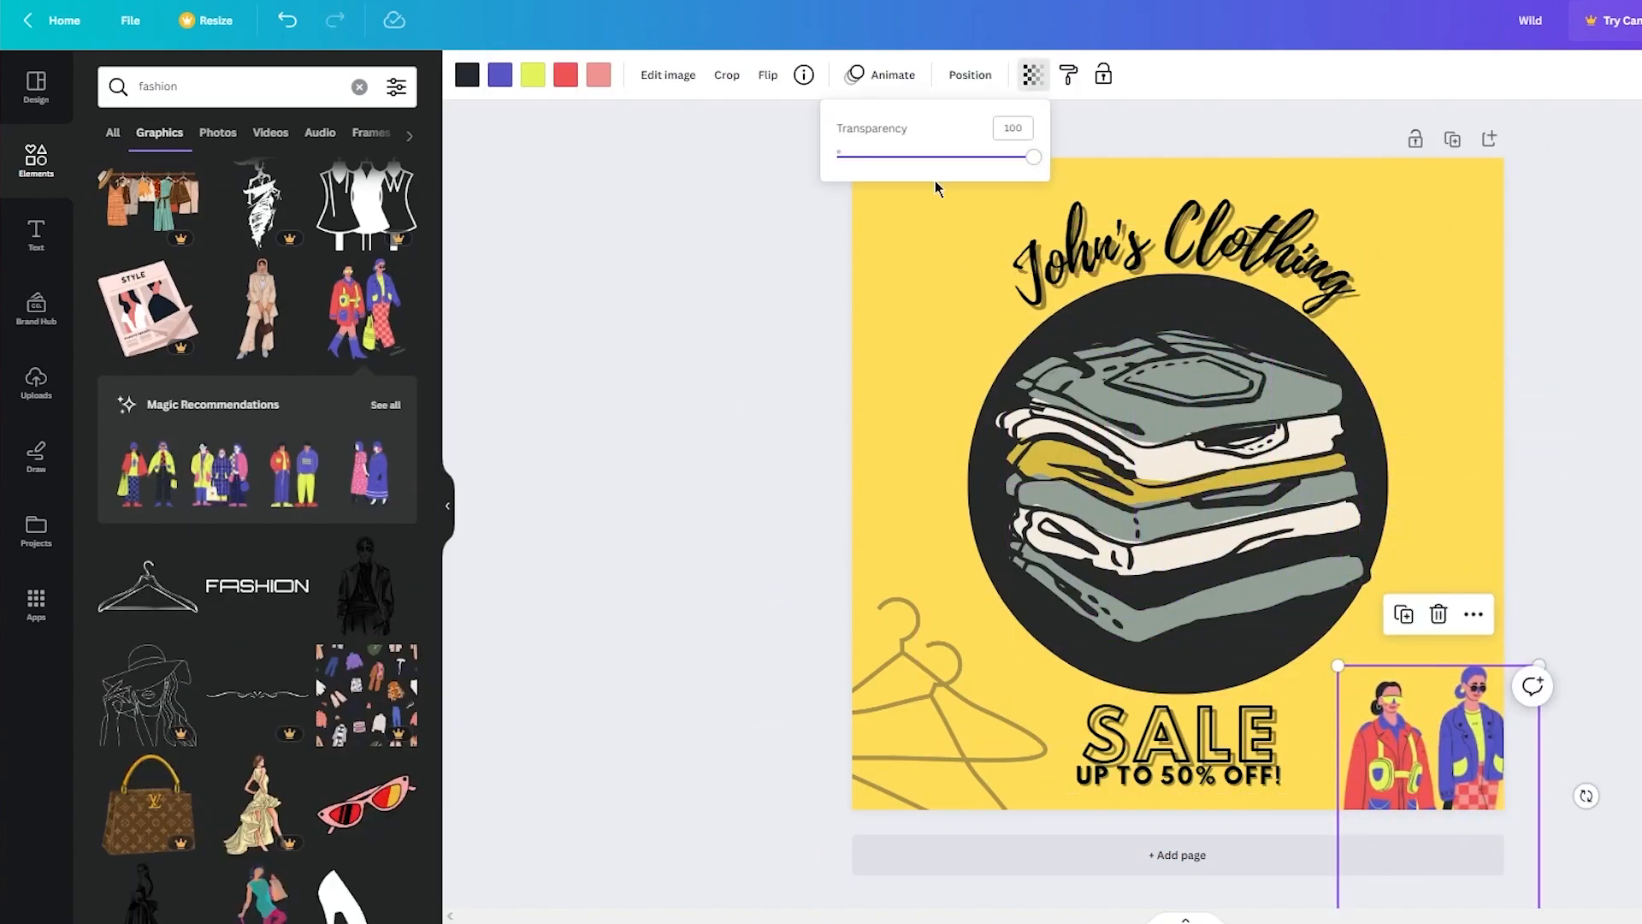
left_click_drag(937, 163, 894, 156)
left_click(685, 444)
left_click_drag(1407, 746, 843, 265)
key("Delete")
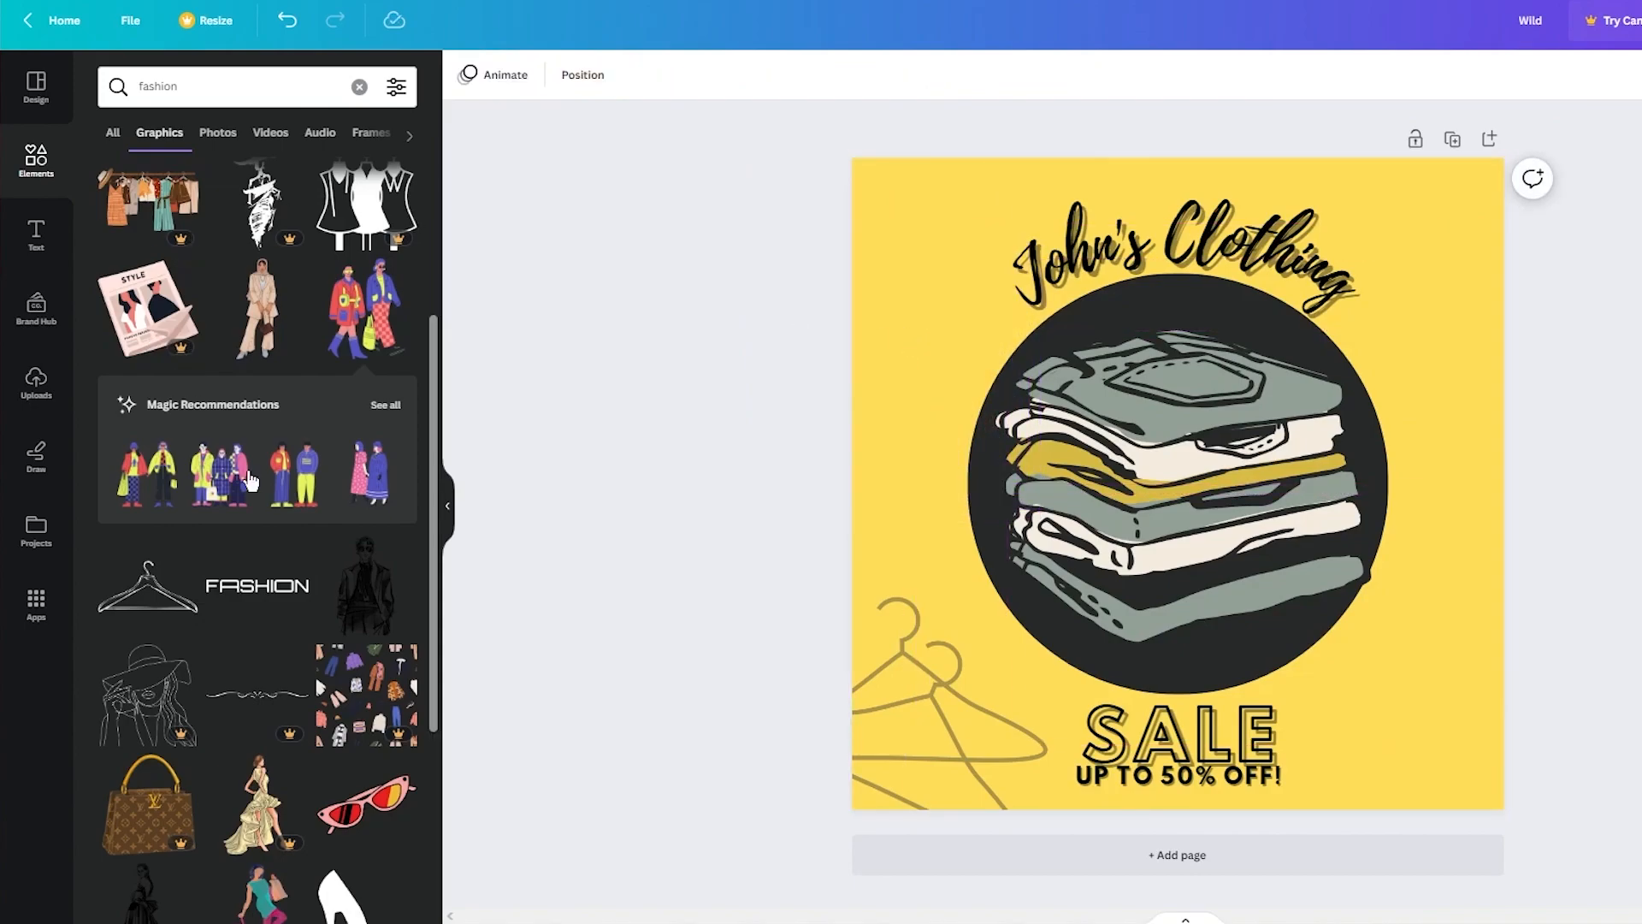
Add the brown straw hat from the fashion graphics and place it in the page's lower-right corner.
scroll(300, 505, "down", 1)
scroll(282, 488, "down", 1)
scroll(356, 734, "down", 2)
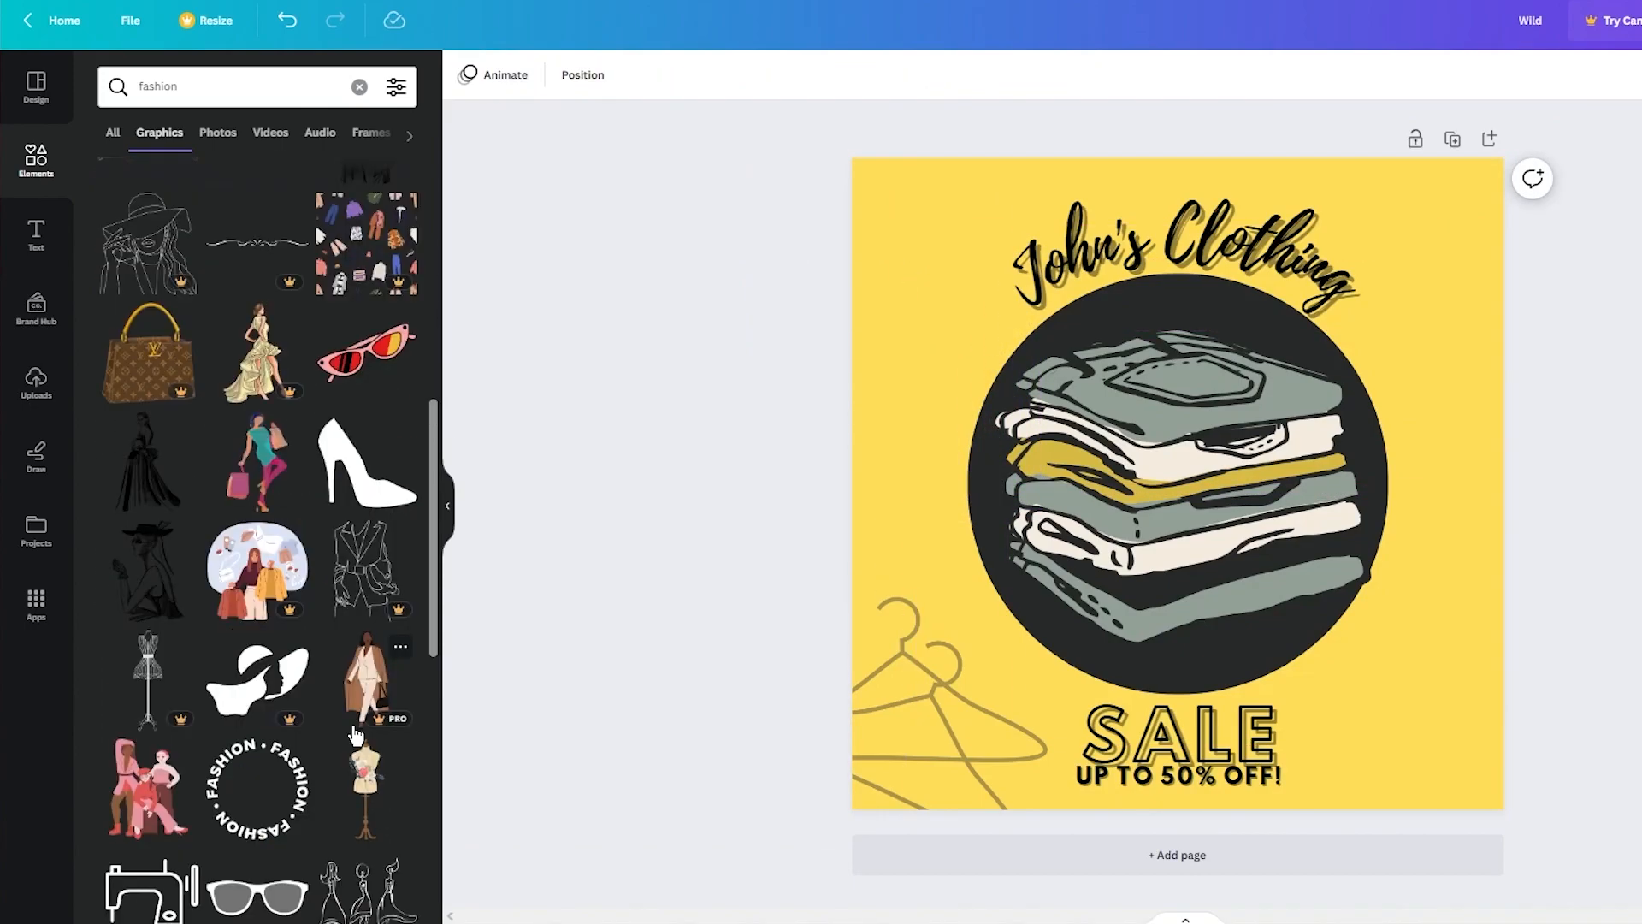
scroll(258, 735, "down", 7)
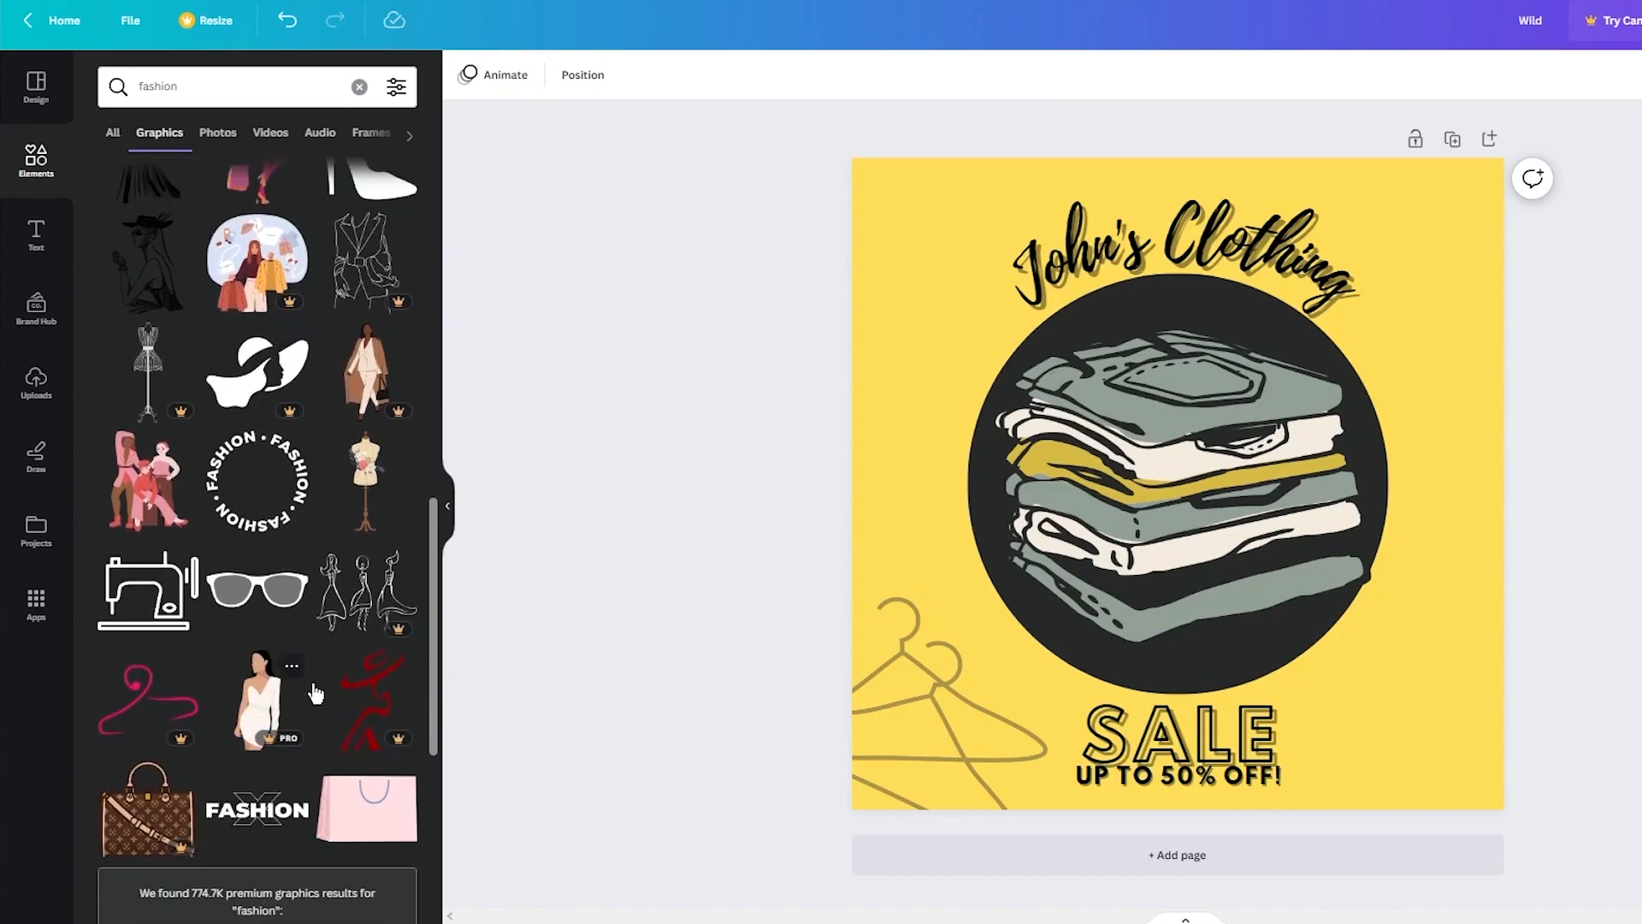
scroll(201, 500, "down", 2)
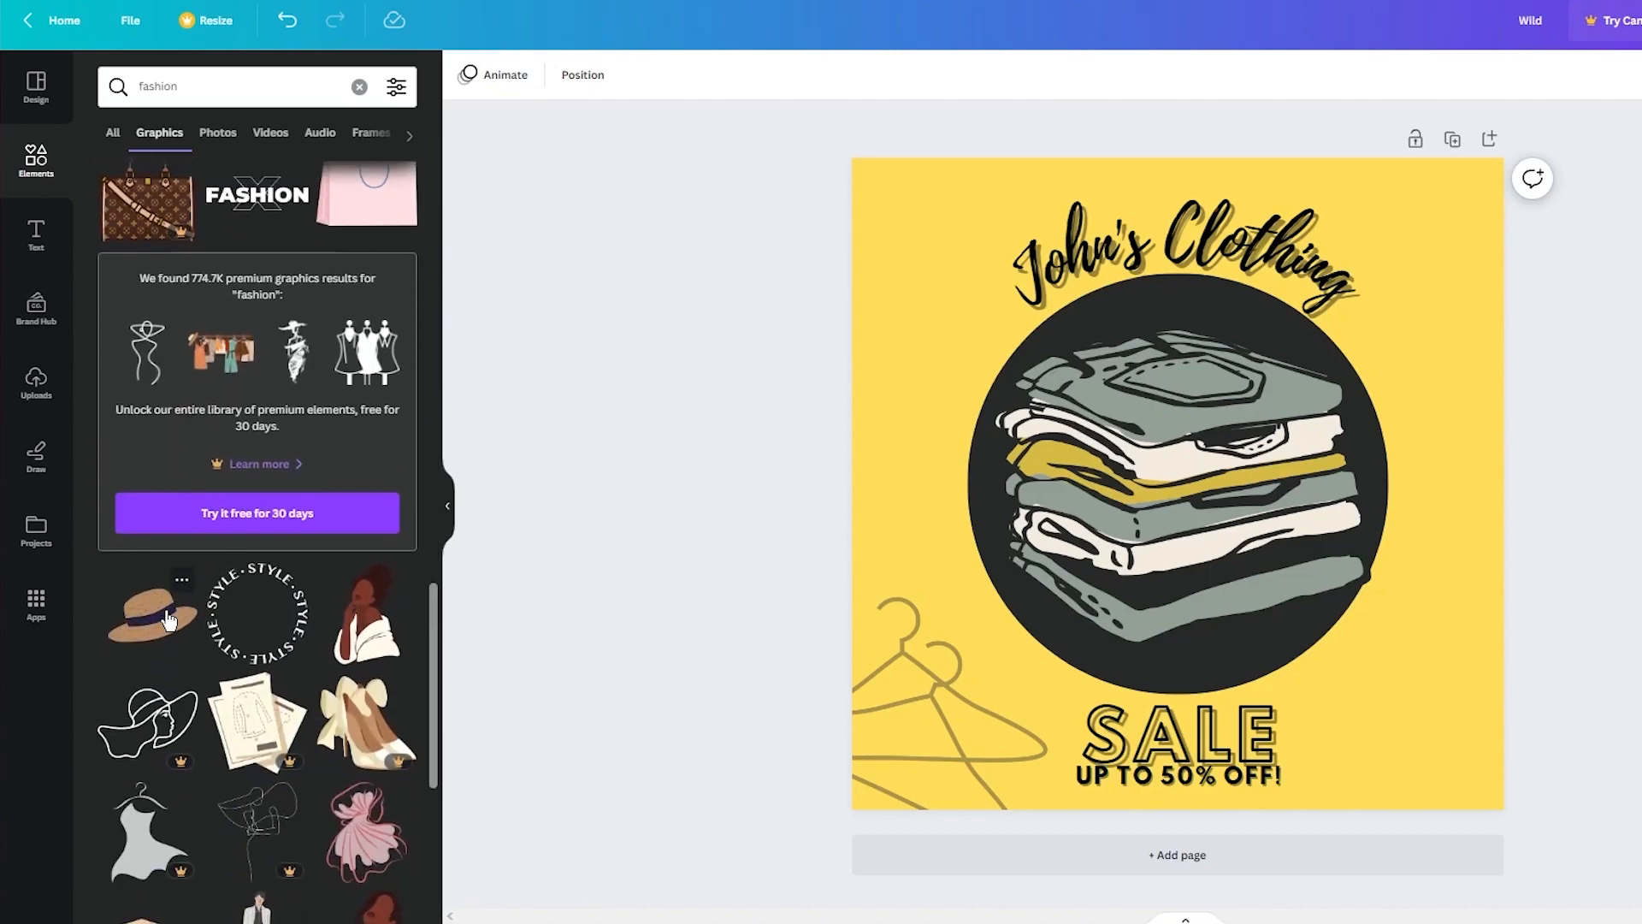
left_click(169, 618)
left_click_drag(1120, 359, 1403, 759)
Lower the opacity of the straw hat graphic so it fades into the background.
left_click(1000, 75)
left_click_drag(912, 153, 872, 154)
left_click(1606, 304)
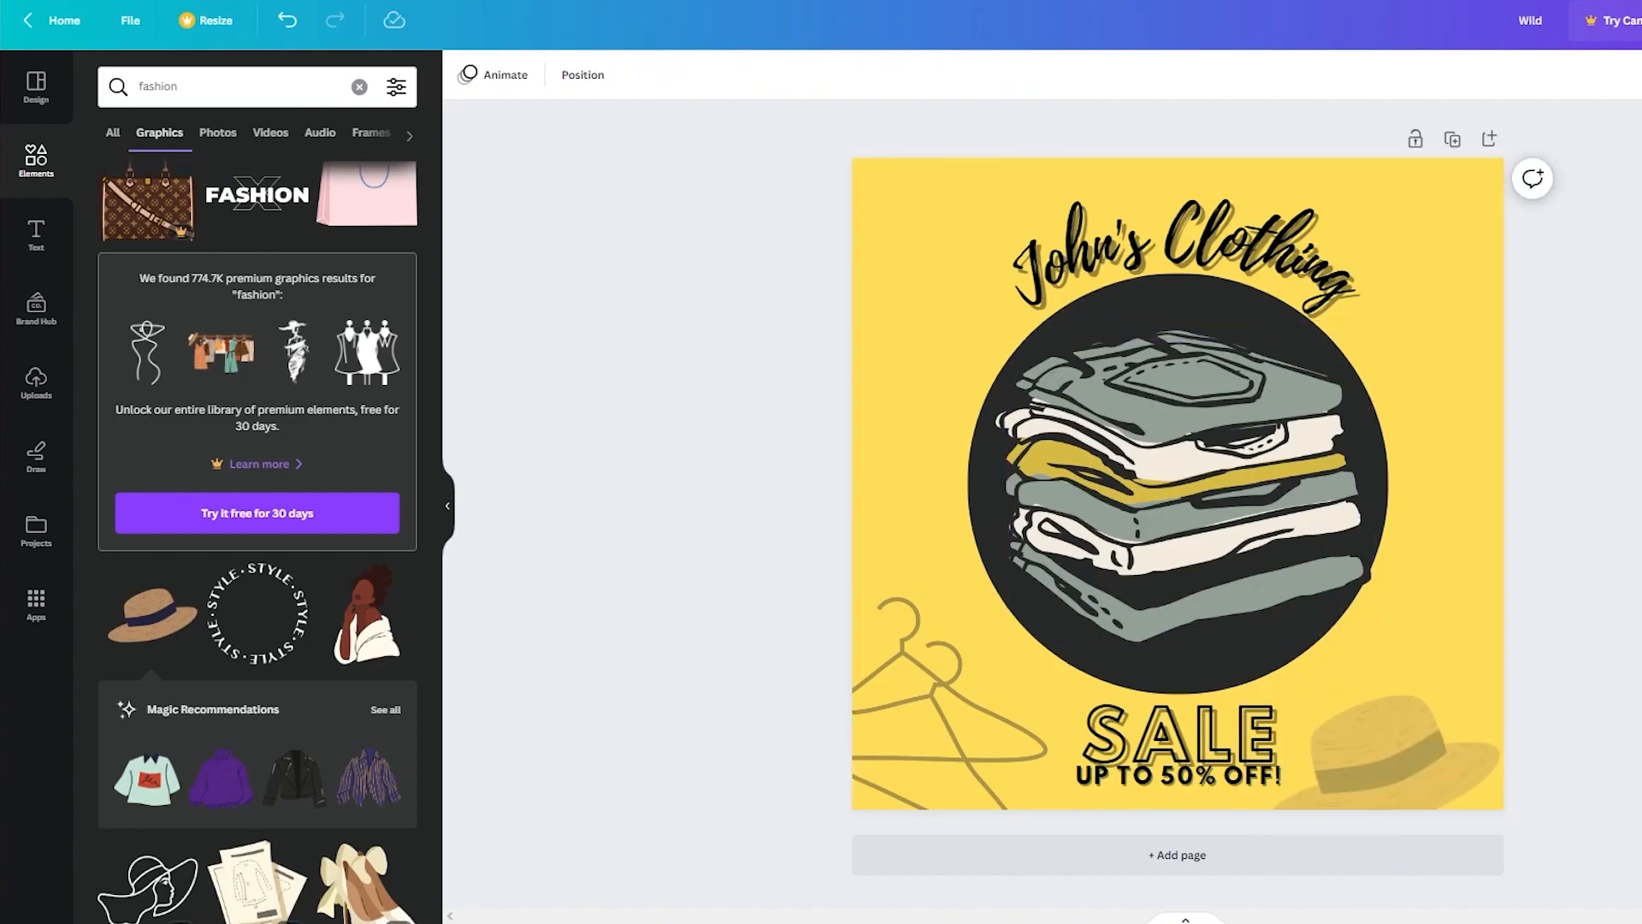
Add the black high-top sneaker graphic, shrink it to about 143 × 84 px, and place it in the page's upper-left corner.
scroll(357, 597, "down", 1)
scroll(356, 597, "up", 1)
scroll(357, 597, "down", 6)
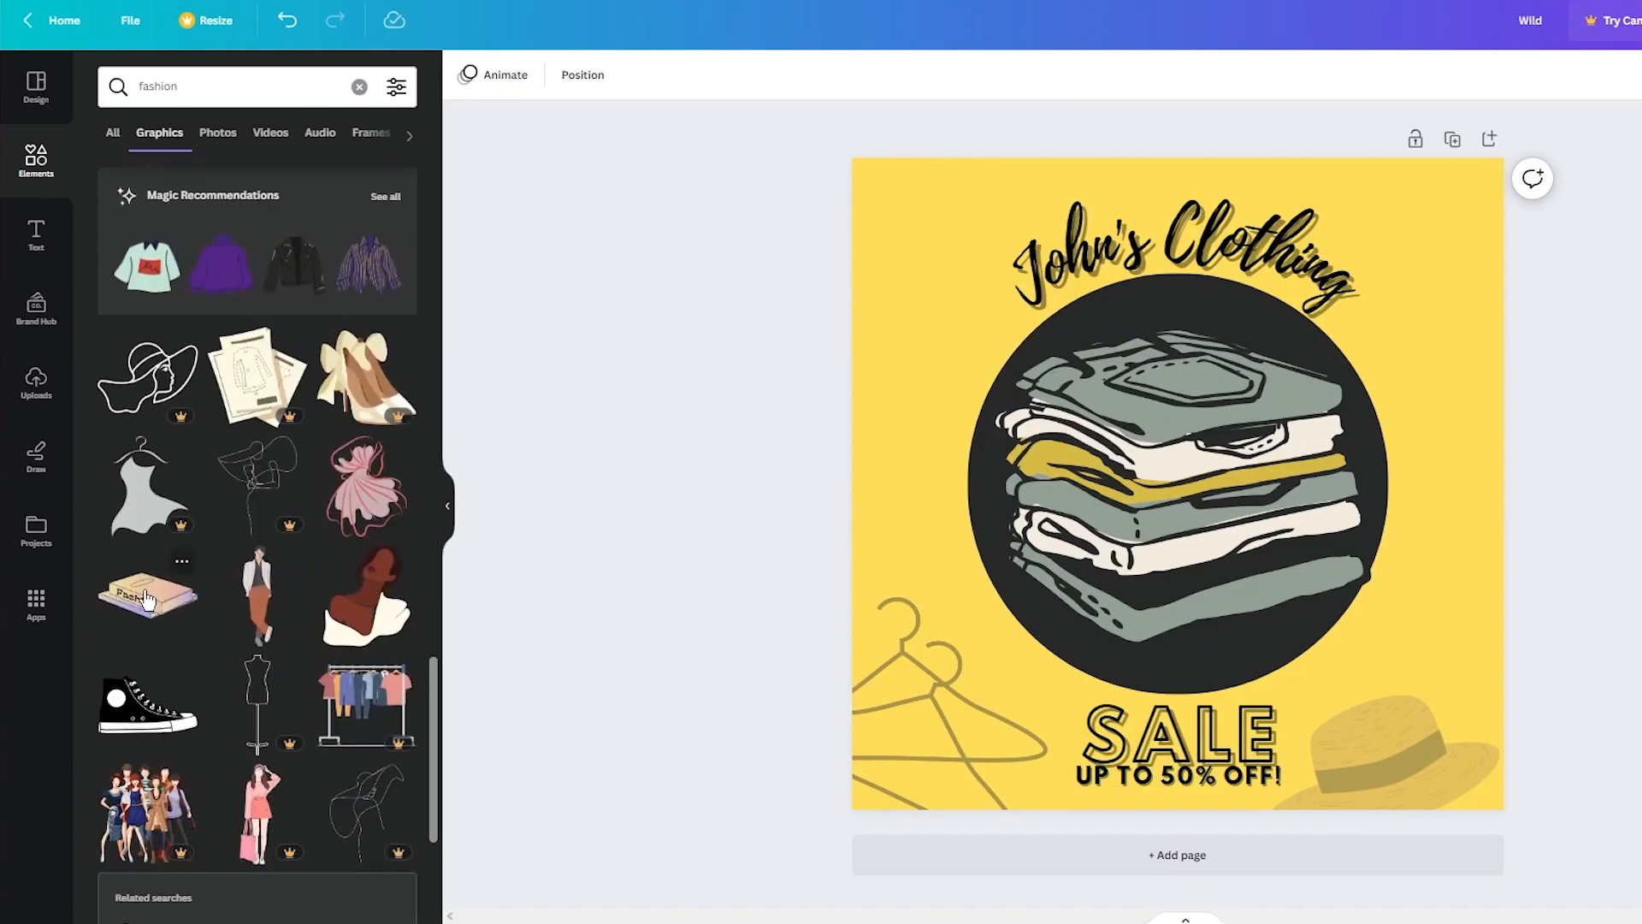
left_click(147, 703)
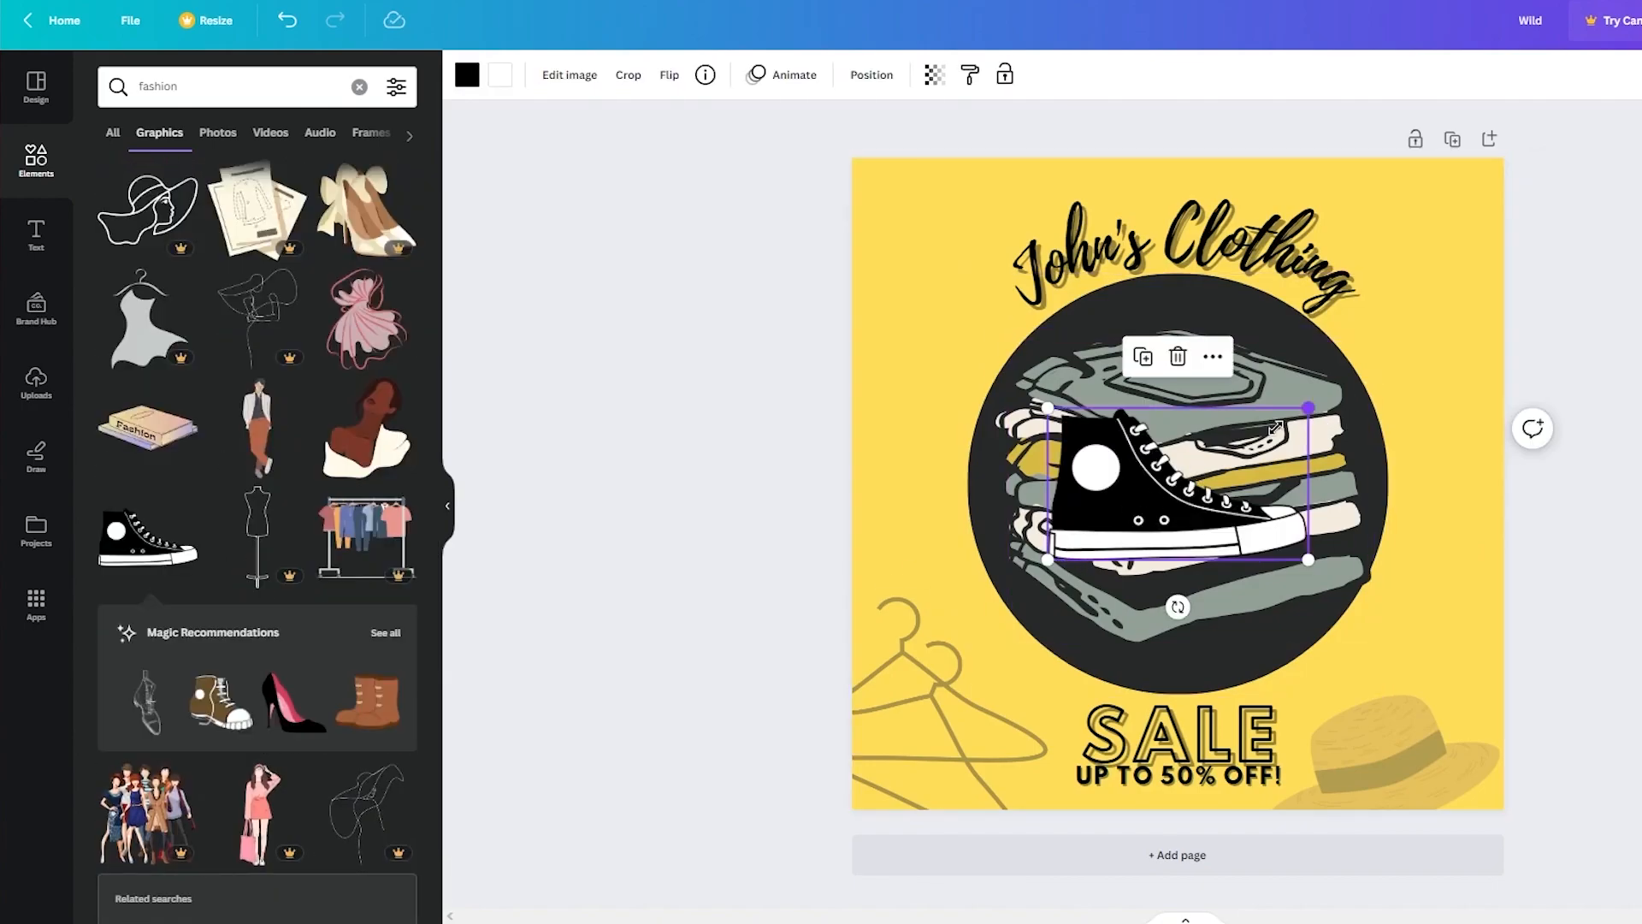
left_click_drag(1274, 427, 1200, 469)
left_click_drag(1129, 513, 957, 245)
Lower the opacity of the sneaker graphic so it matches the other faded clothing elements.
left_click(871, 75)
left_click(933, 78)
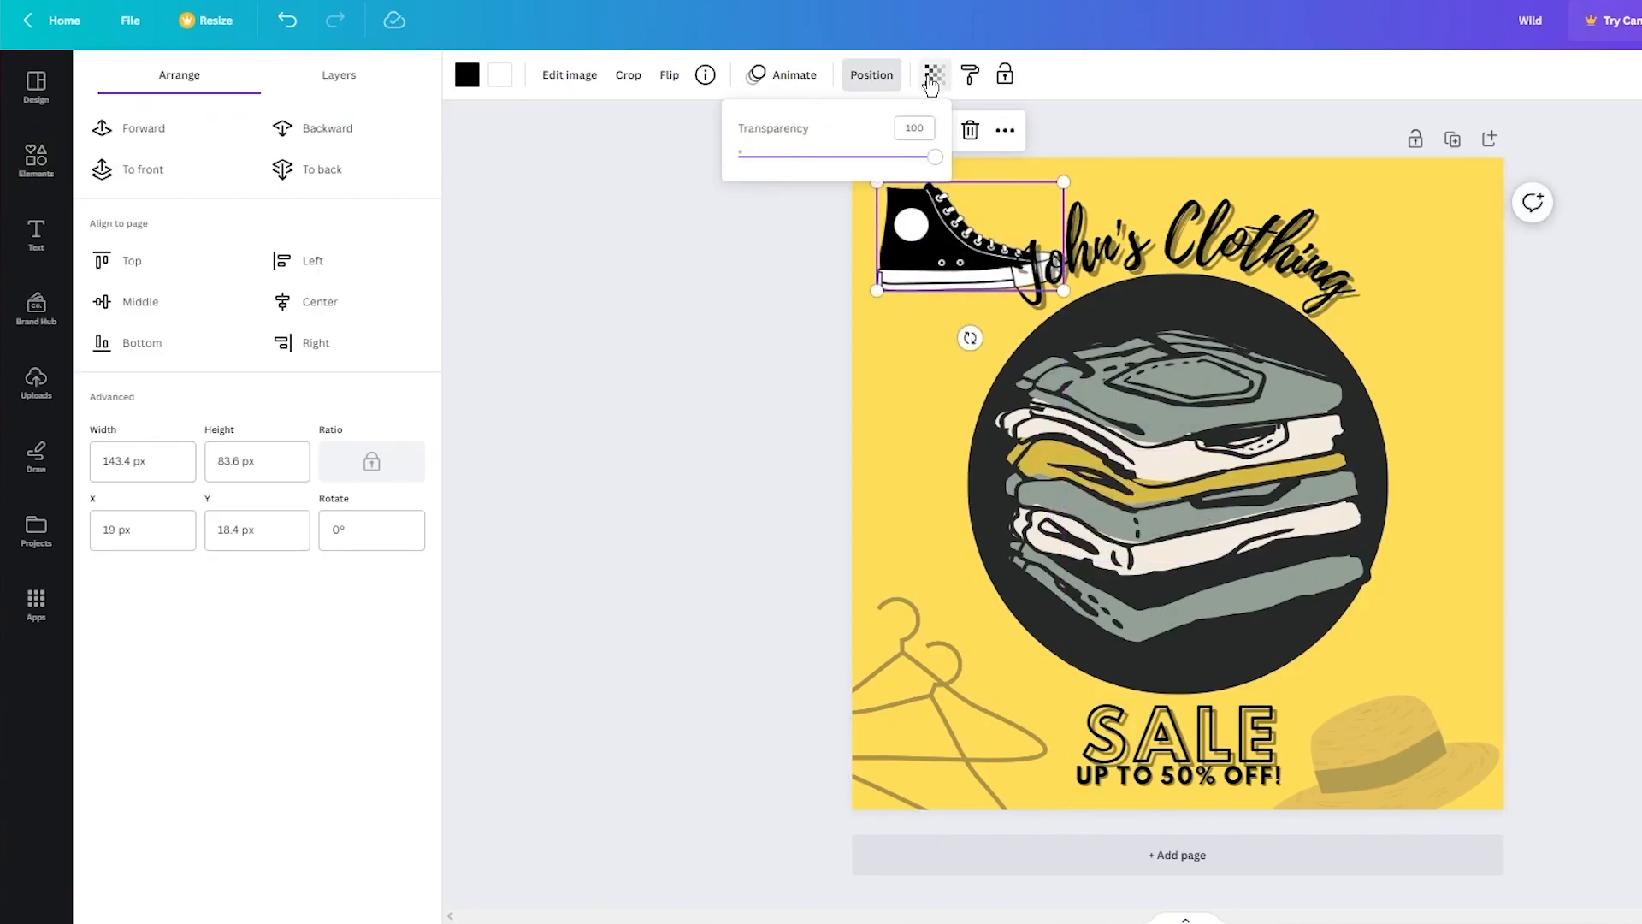
left_click_drag(857, 155, 787, 157)
left_click(1112, 462)
left_click(718, 462)
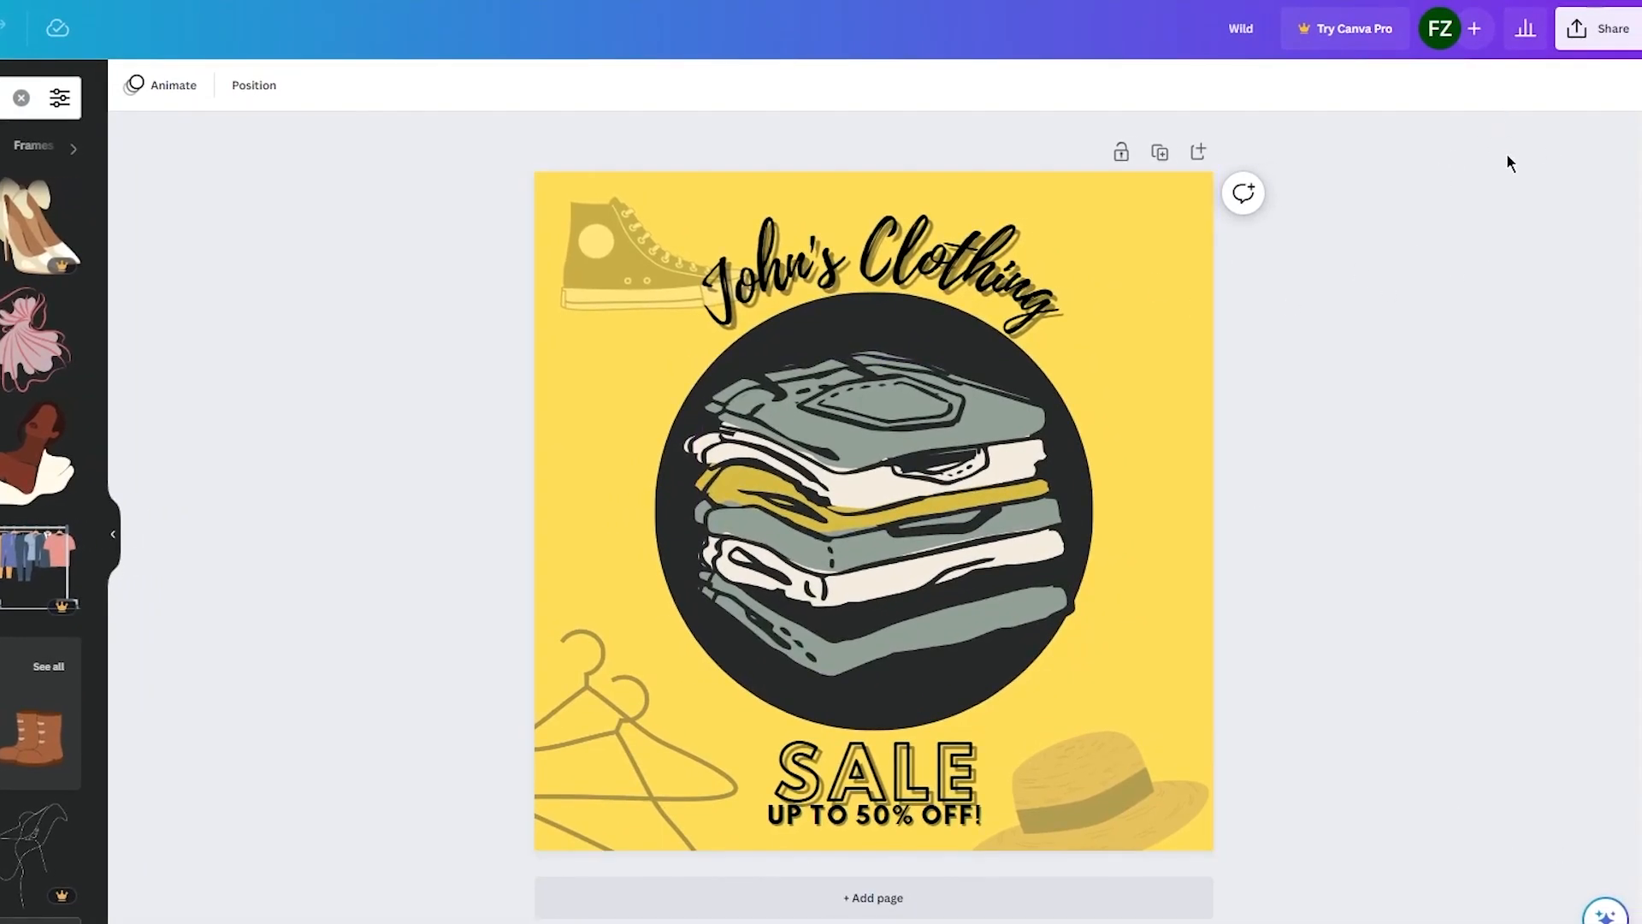
Choose the download file type and download the finished design.
left_click(1598, 28)
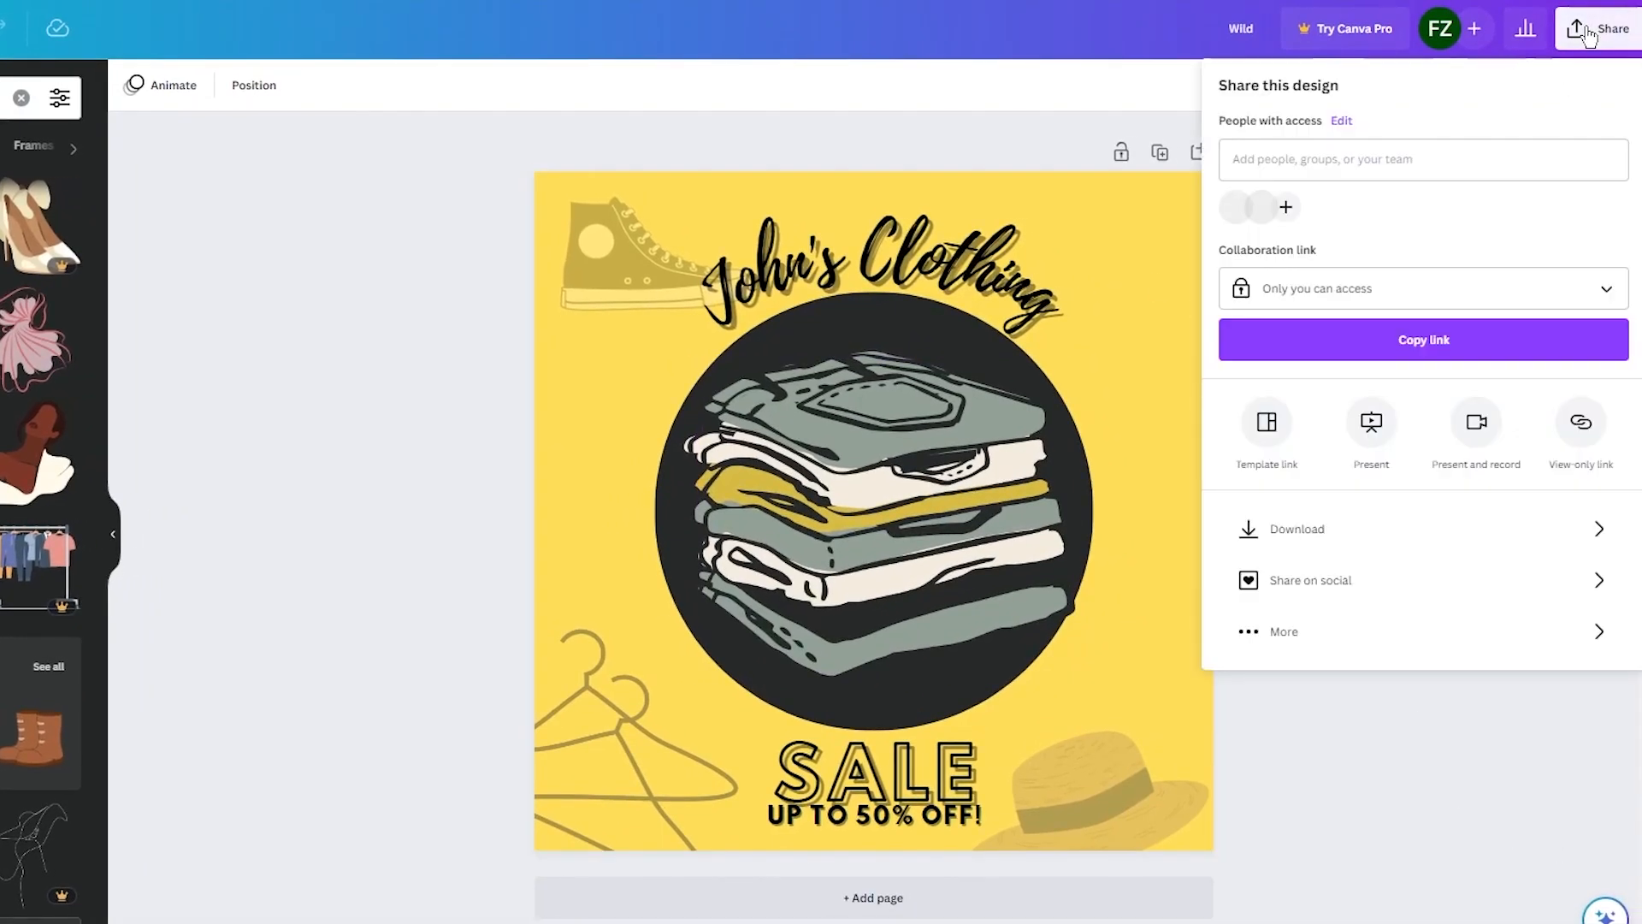
left_click(1420, 530)
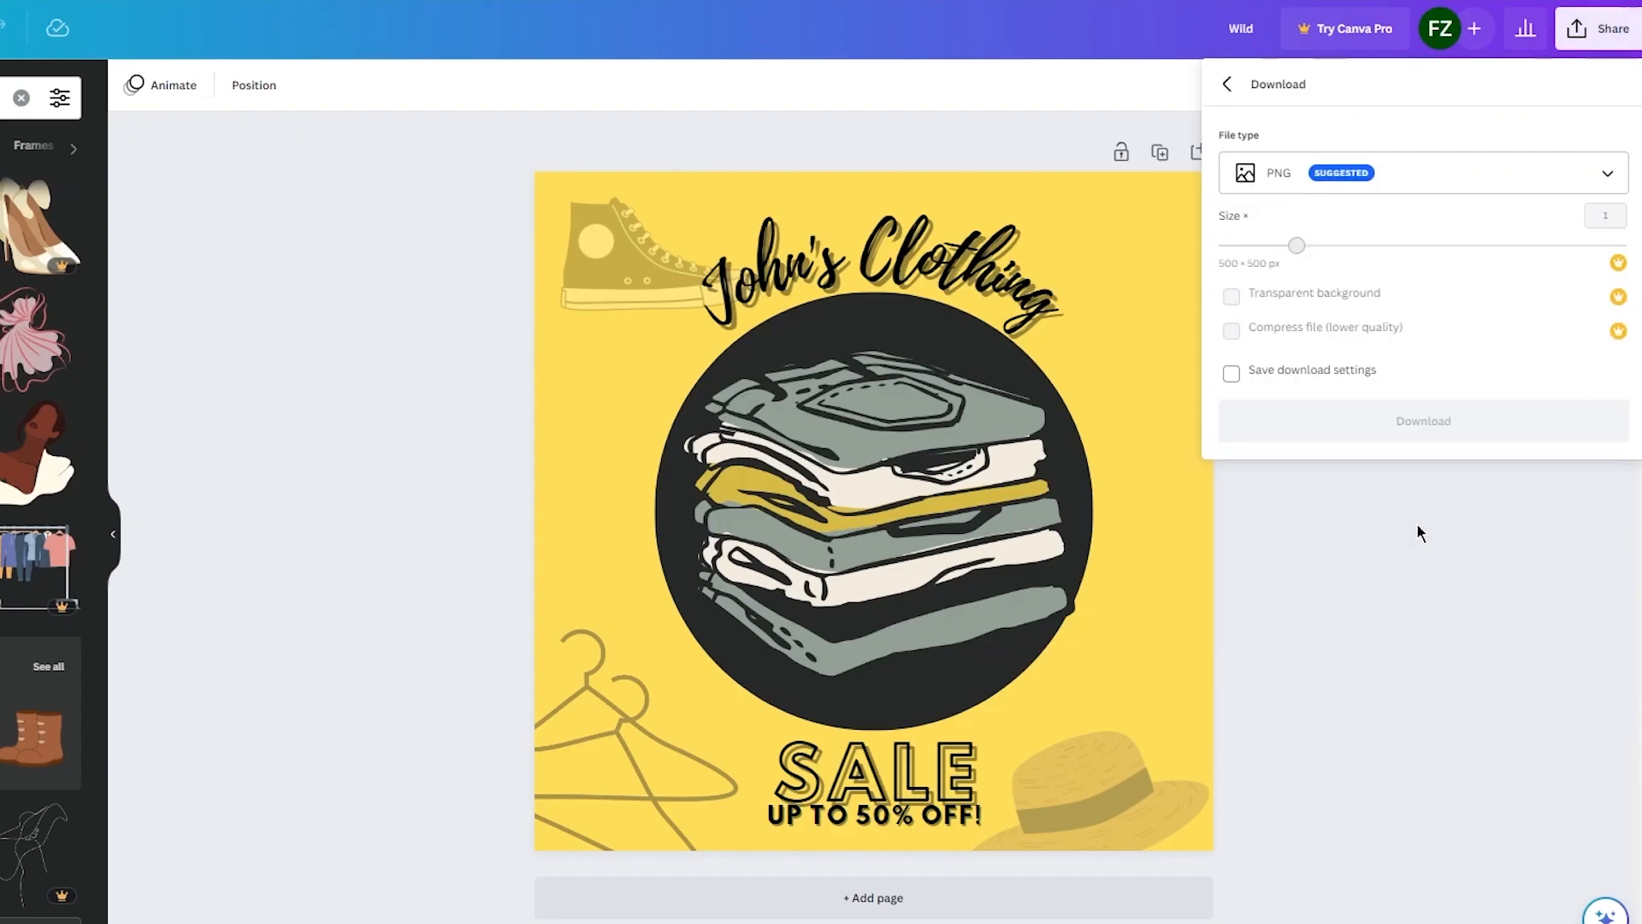
left_click(1377, 175)
left_click(1394, 295)
left_click(1416, 421)
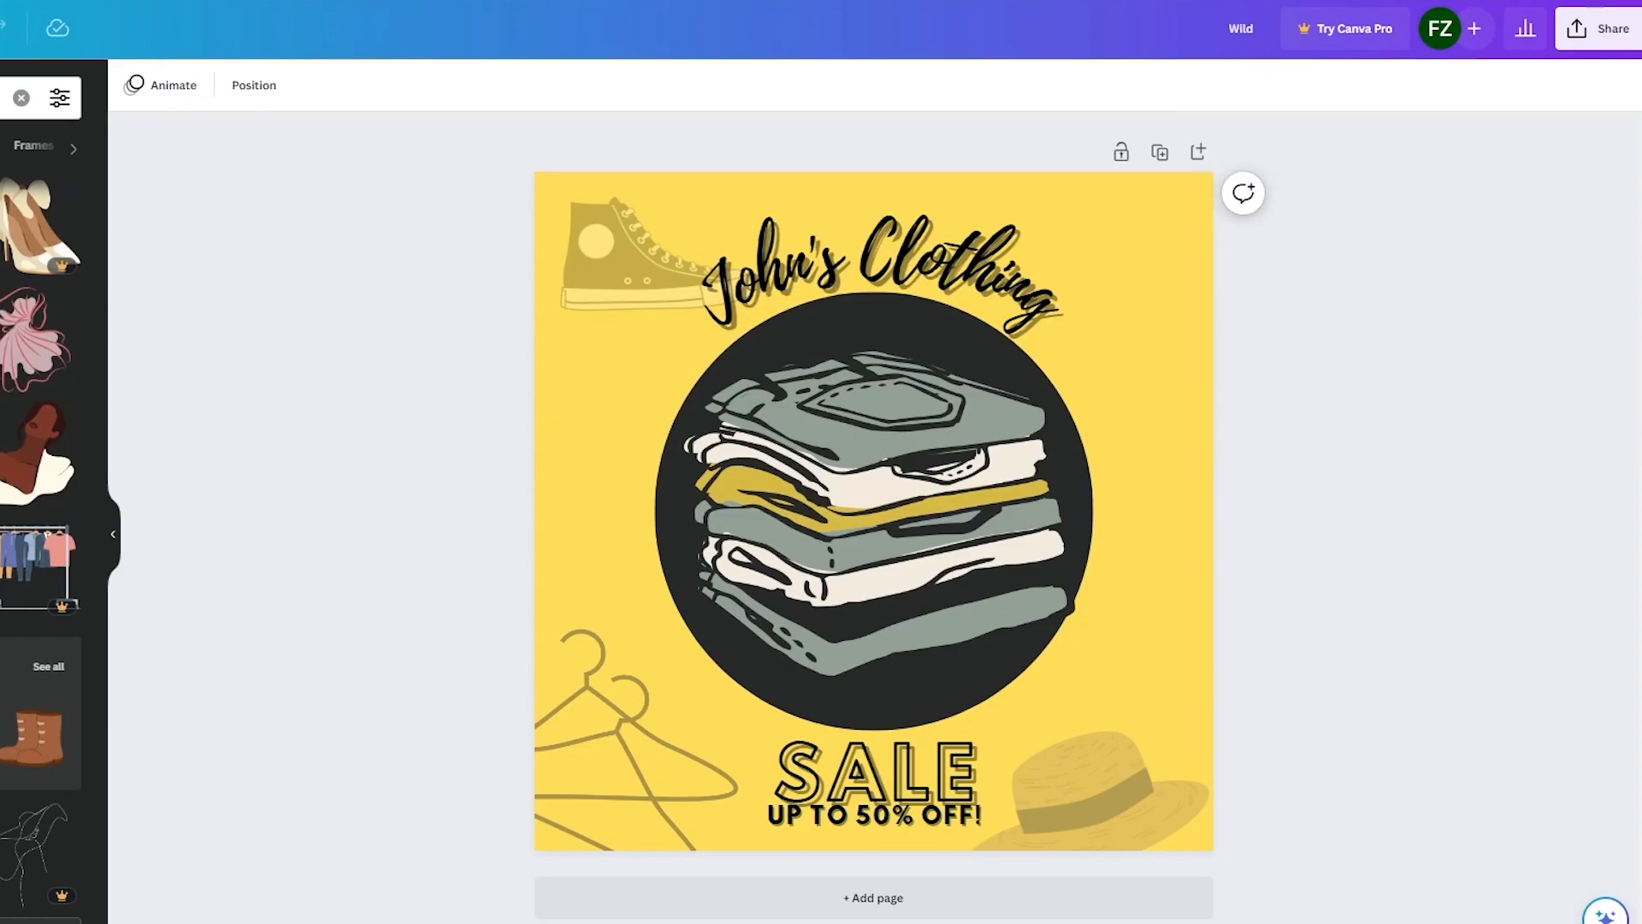